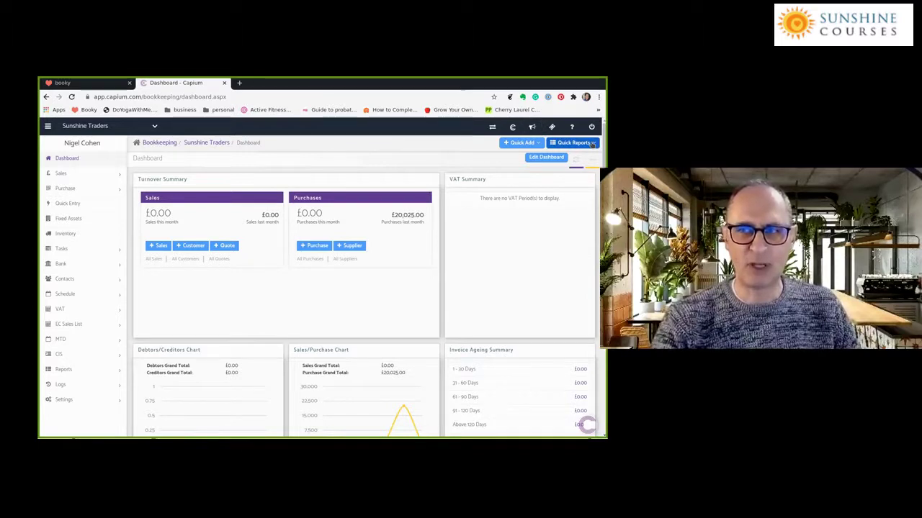
# Step: Display the current-year Profit & Loss report from Quick Reports
pyautogui.click(590, 144)
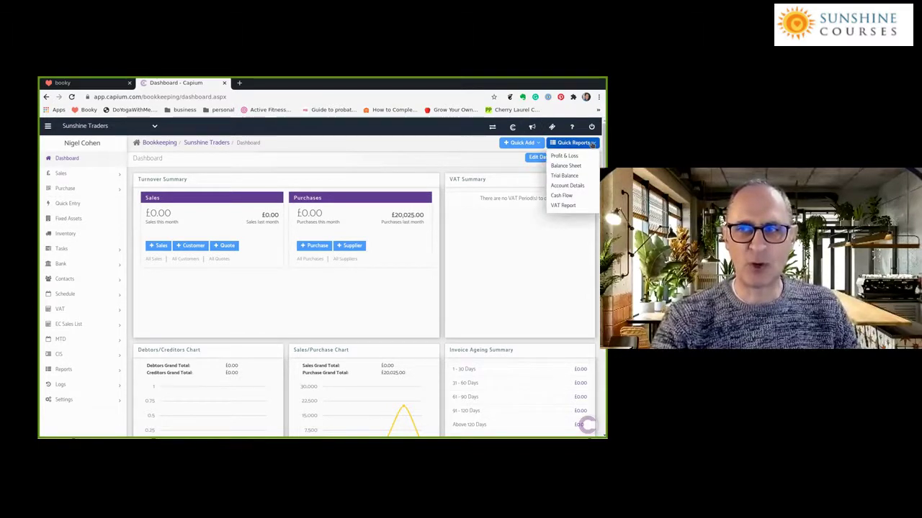
pyautogui.click(565, 156)
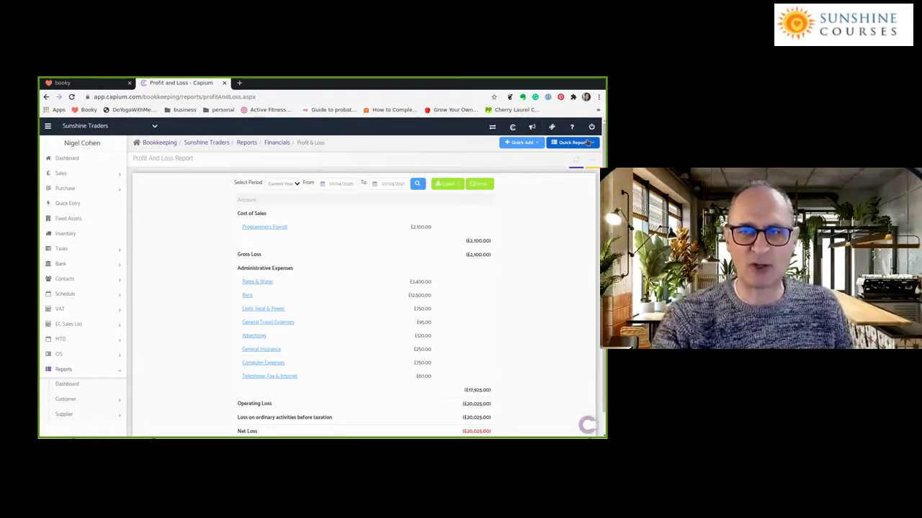
pyautogui.click(590, 143)
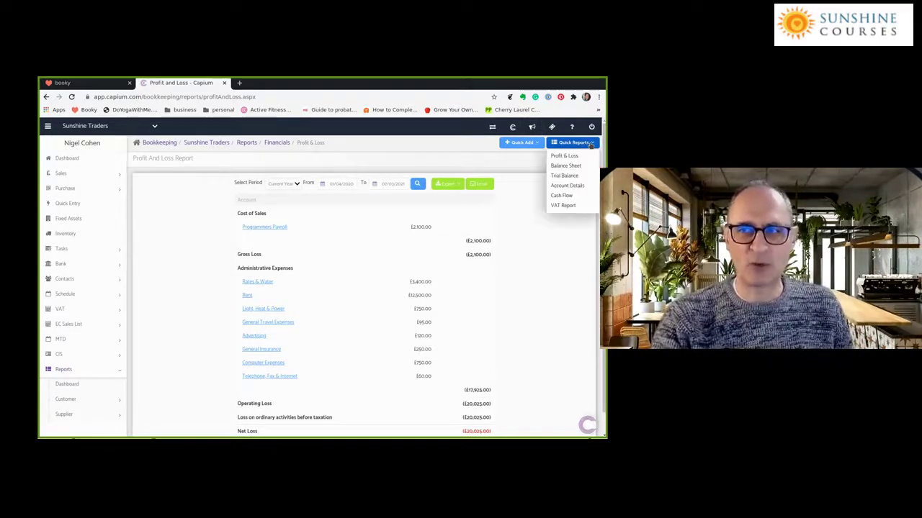
# Step: Show the current-year Balance Sheet with bank at (£10,025.00)
pyautogui.click(571, 166)
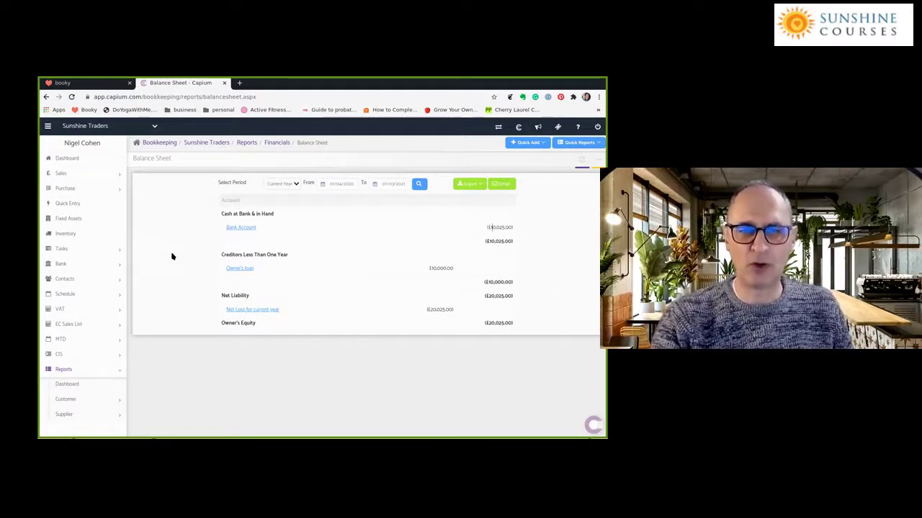
# Step: Start a blank sales invoice INV-1 via Quick Add's Add Invoice
pyautogui.click(61, 174)
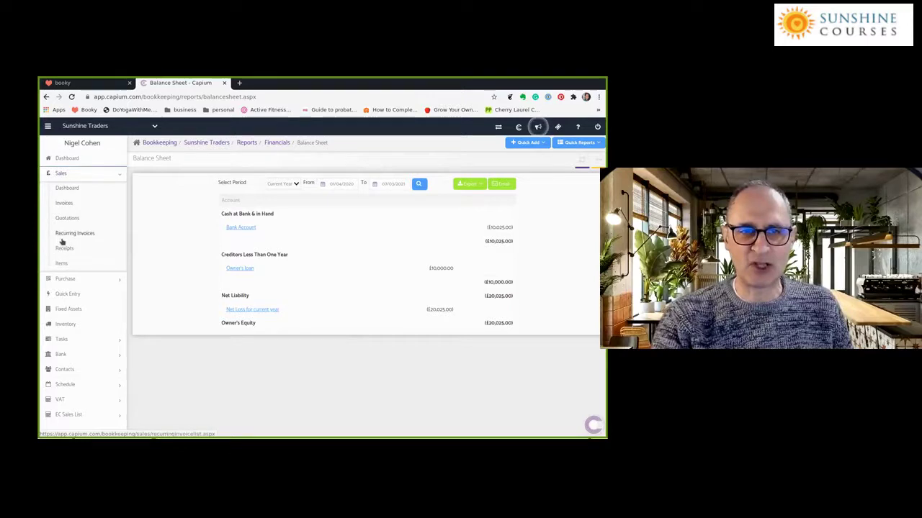
pyautogui.click(527, 143)
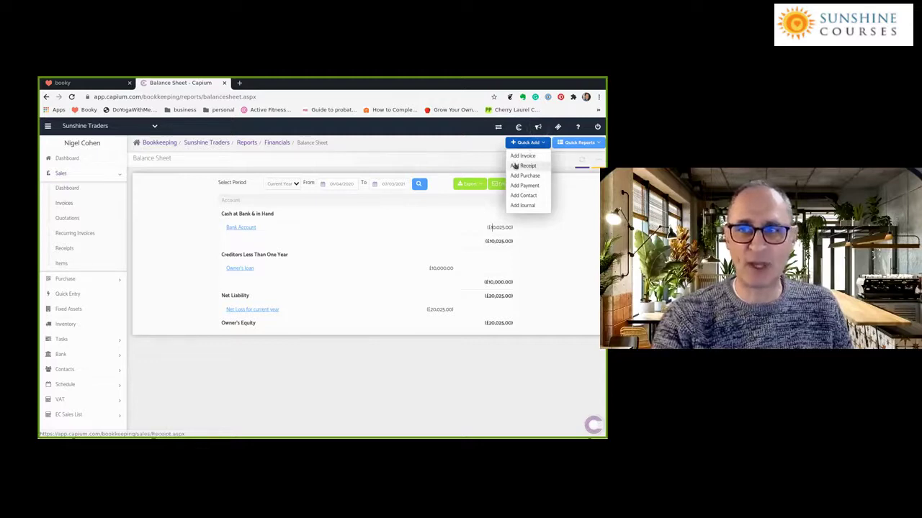
pyautogui.click(523, 155)
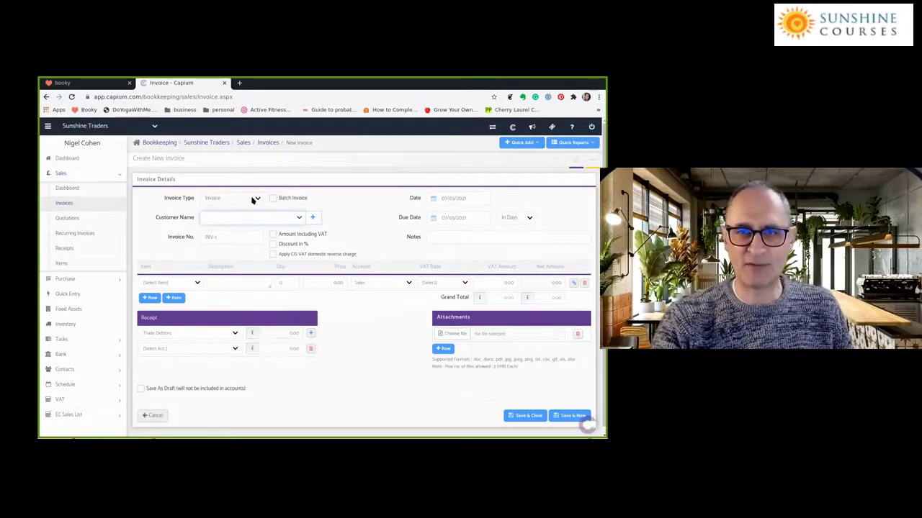
# Step: Pick 18 February 2021 as the invoice date and choose 30 Days payment terms
pyautogui.click(453, 197)
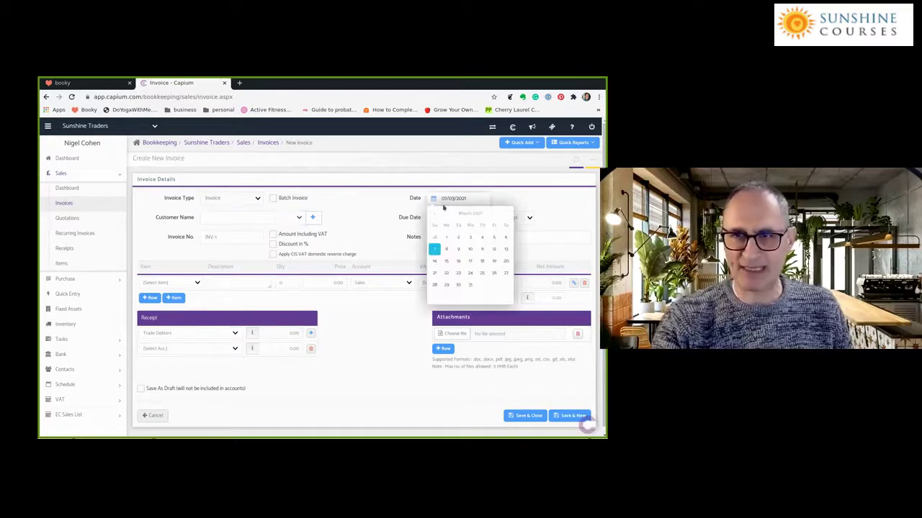
pyautogui.click(433, 214)
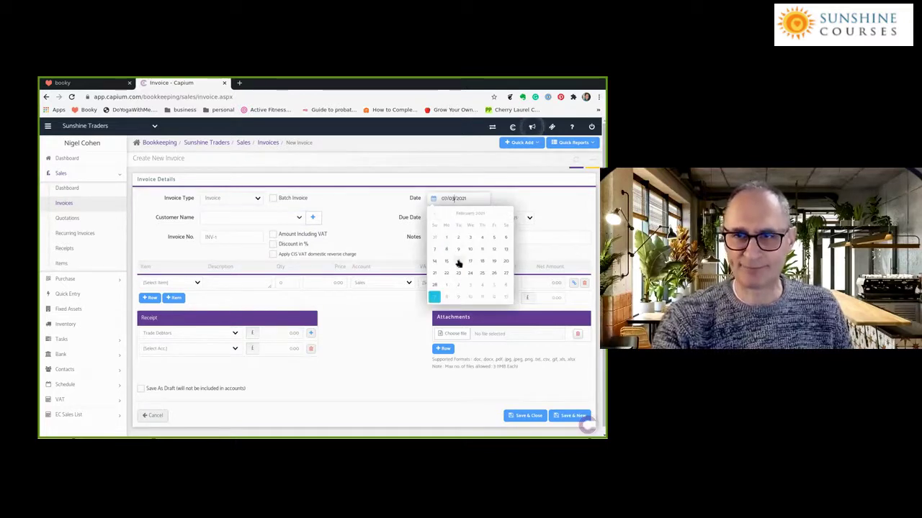
pyautogui.click(481, 261)
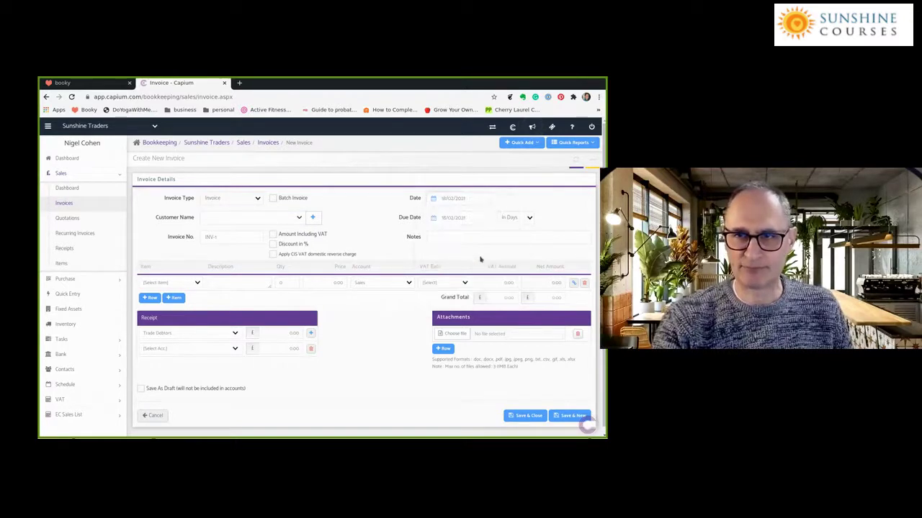
pyautogui.click(451, 197)
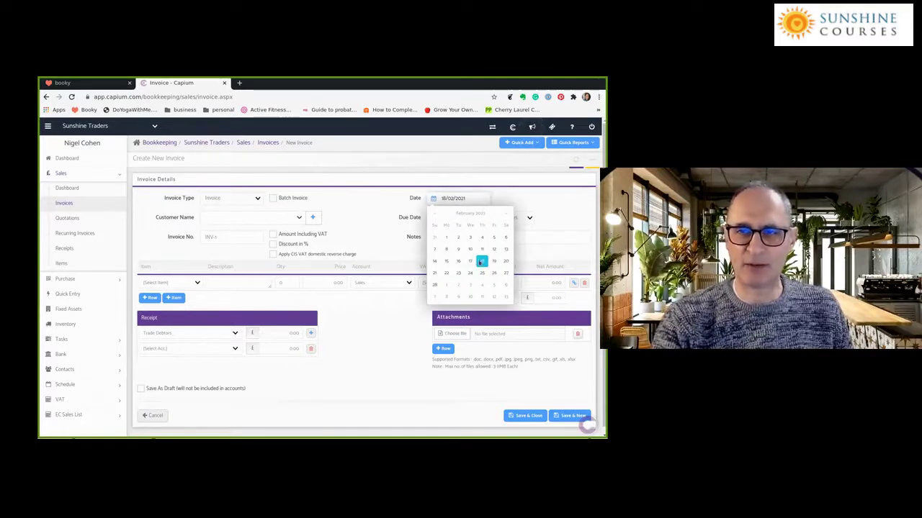
pyautogui.click(558, 220)
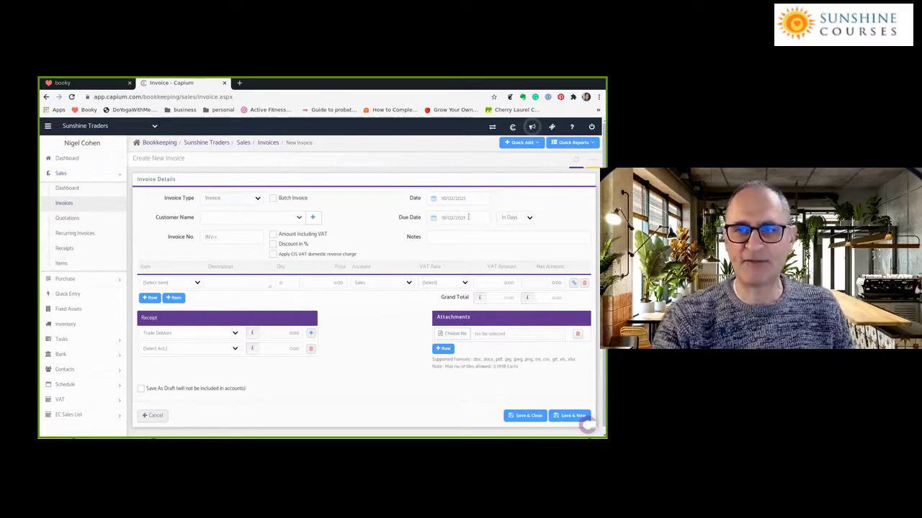
pyautogui.click(528, 218)
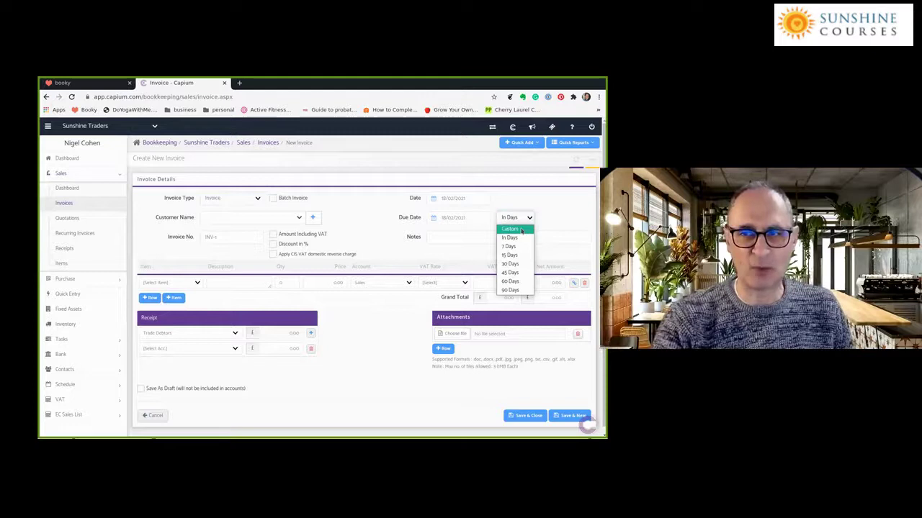
pyautogui.click(510, 265)
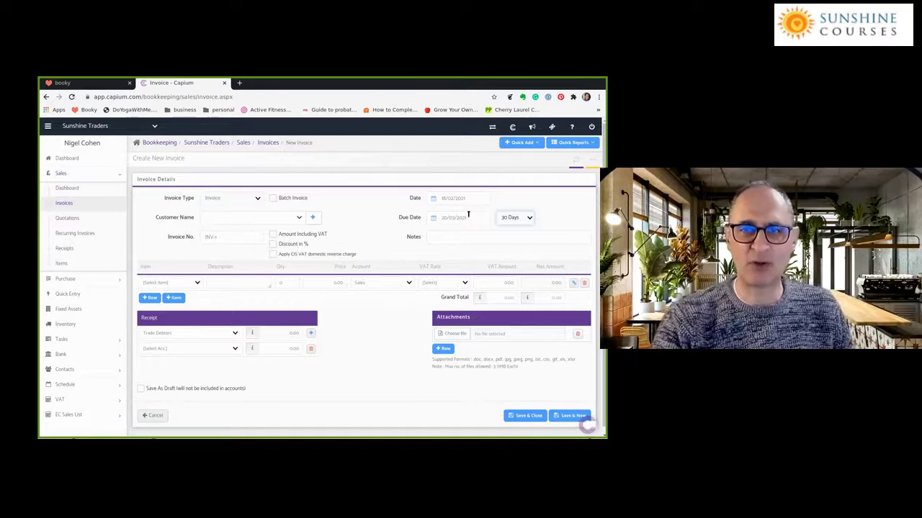
# Step: Select ABC Limited from the invoice's Customer Name list
pyautogui.click(298, 217)
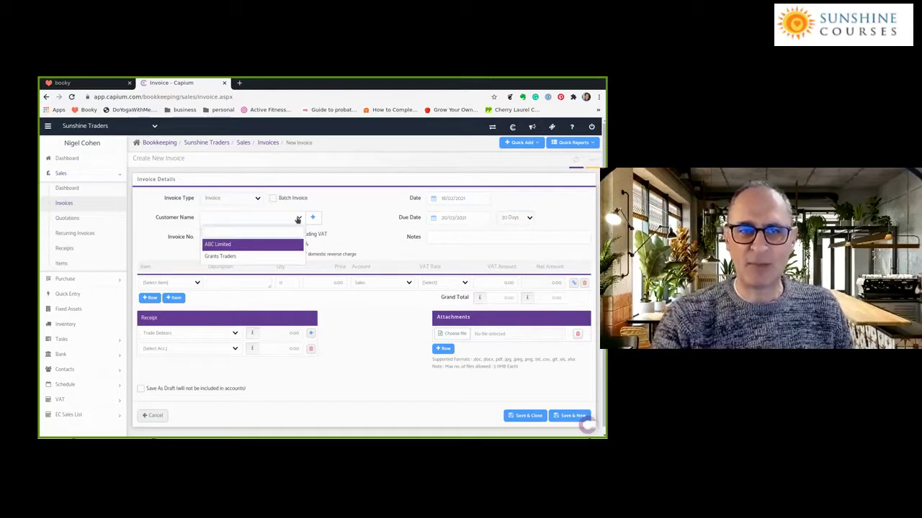
pyautogui.click(298, 218)
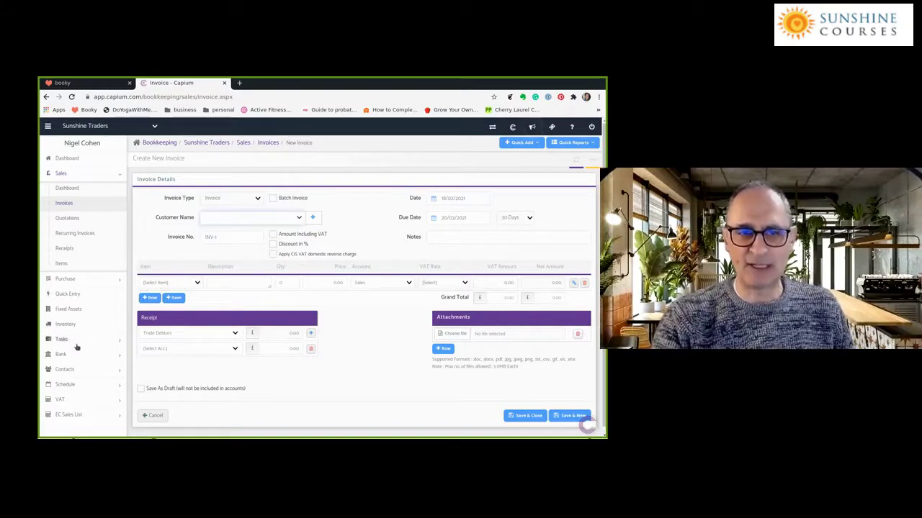
pyautogui.click(64, 369)
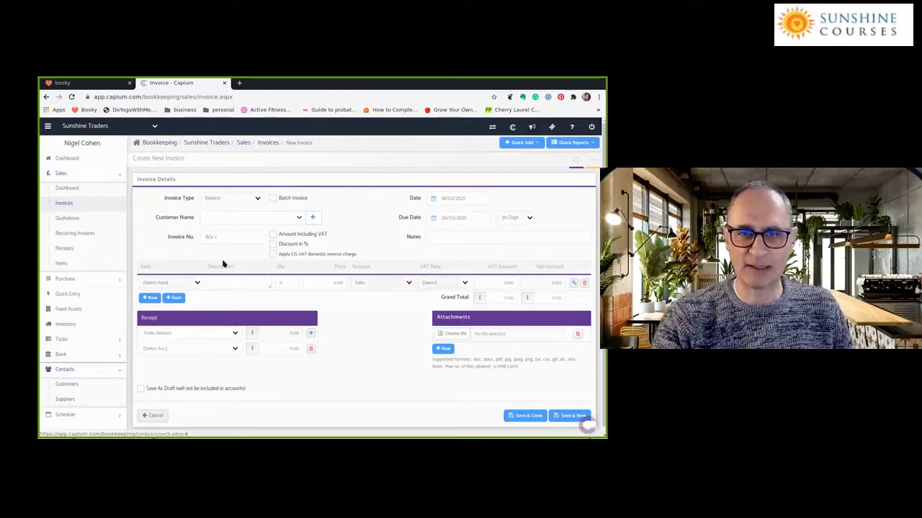
pyautogui.click(295, 217)
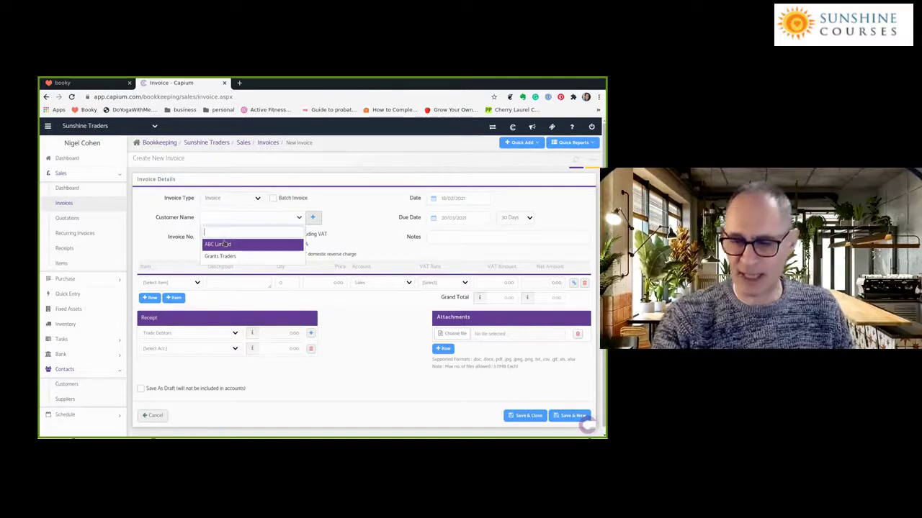
pyautogui.click(217, 245)
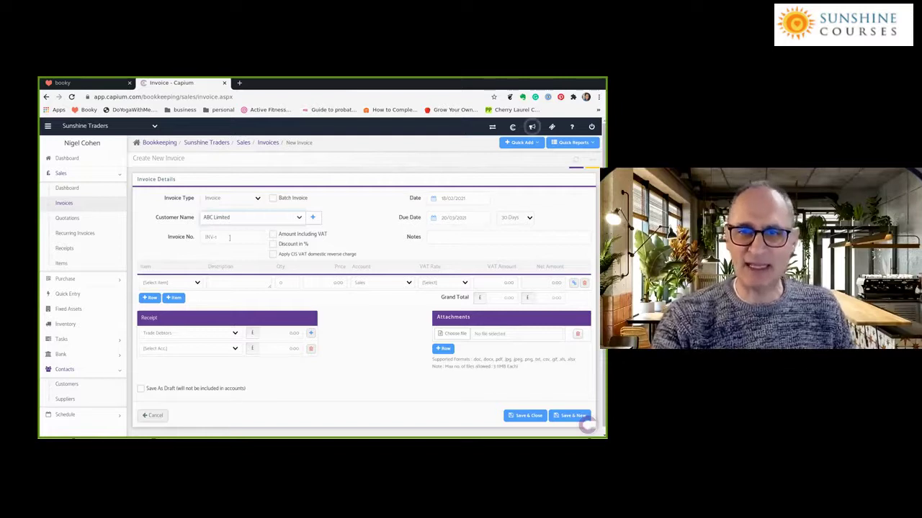
pyautogui.click(227, 236)
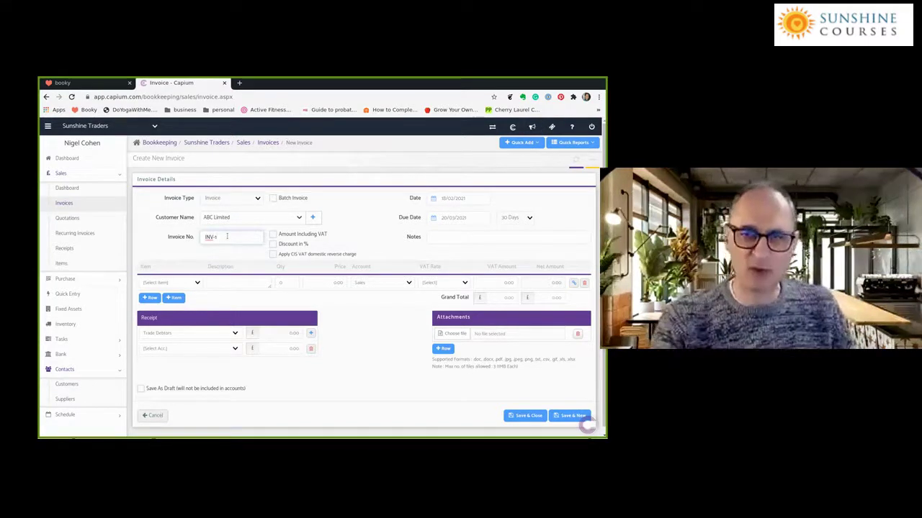
pyautogui.click(435, 236)
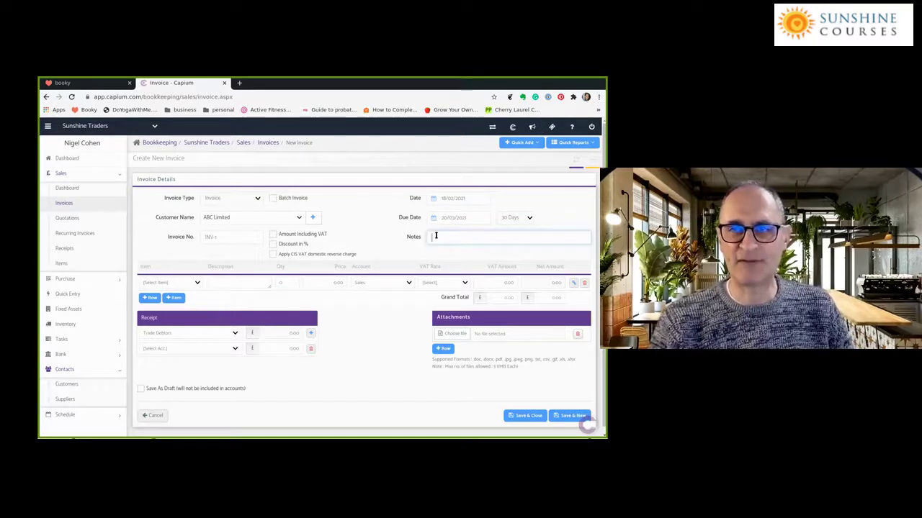
# Step: Write the note 'Vatr Purchase Order number - balance of order expected before 28/02'
pyautogui.write('Vat')
pyautogui.write('r Pur')
pyautogui.write('chase Order')
pyautogui.write(' number: 75113')
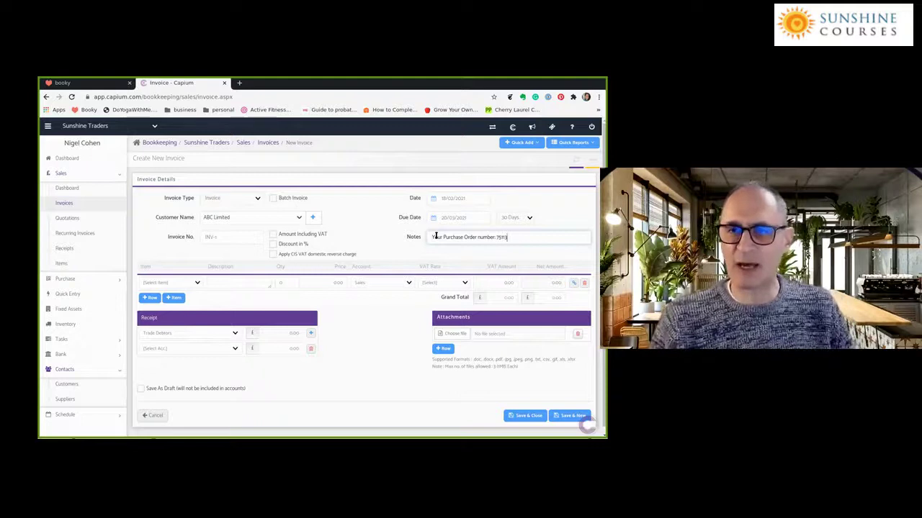
pyautogui.write('- b')
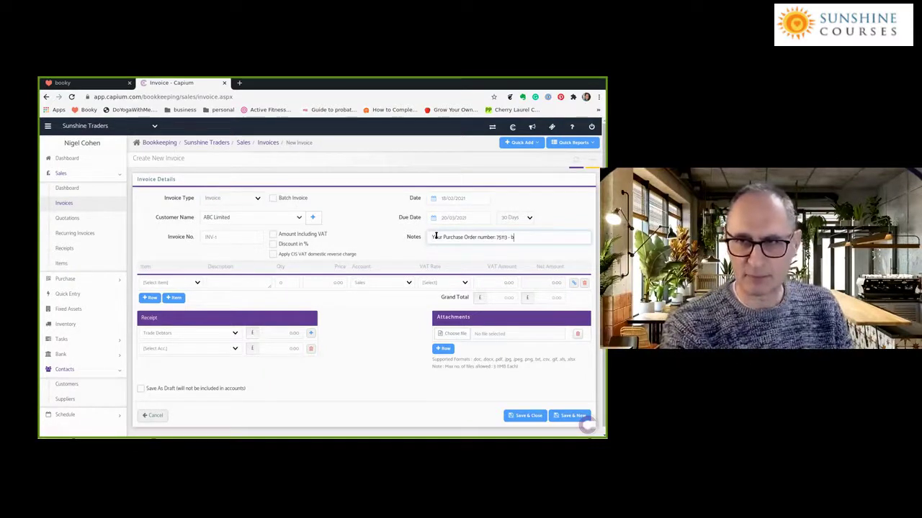
pyautogui.write('alance of order')
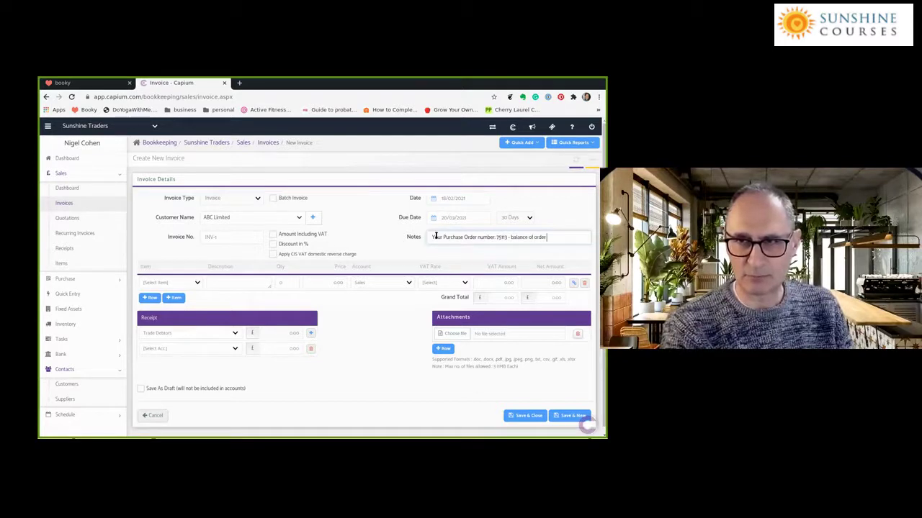
pyautogui.write(' expected ')
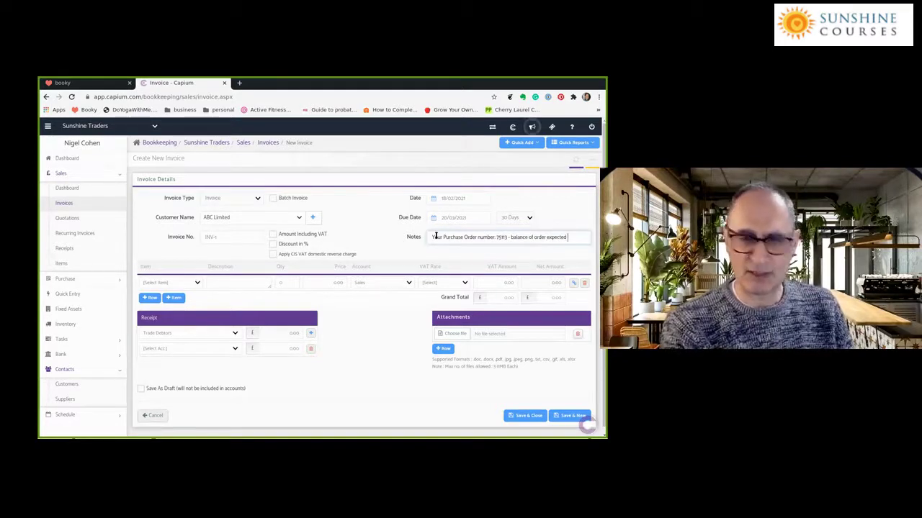
pyautogui.write('befo')
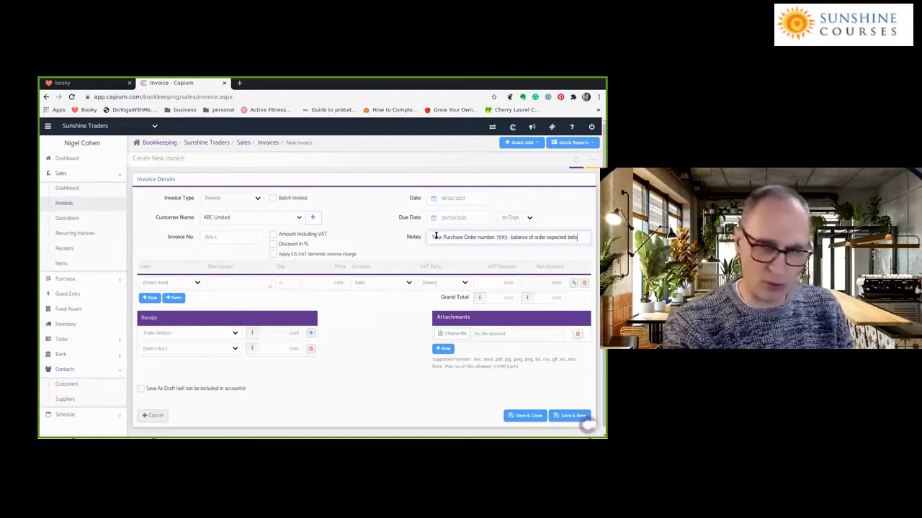
pyautogui.write('re 28/0')
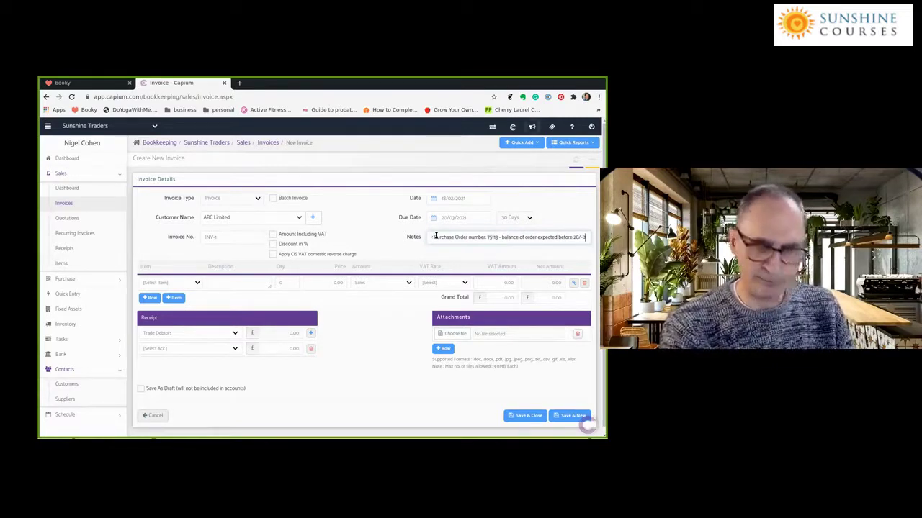
pyautogui.press('BackSpace')
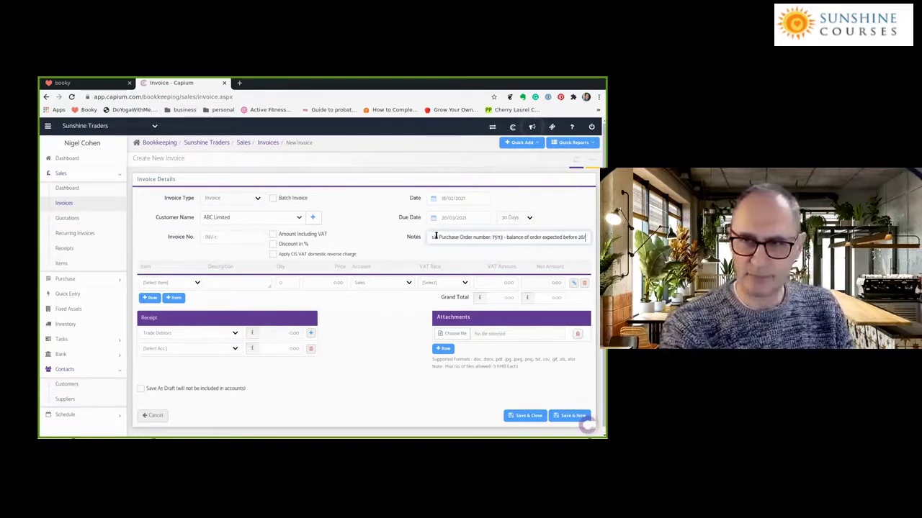
pyautogui.write('2')
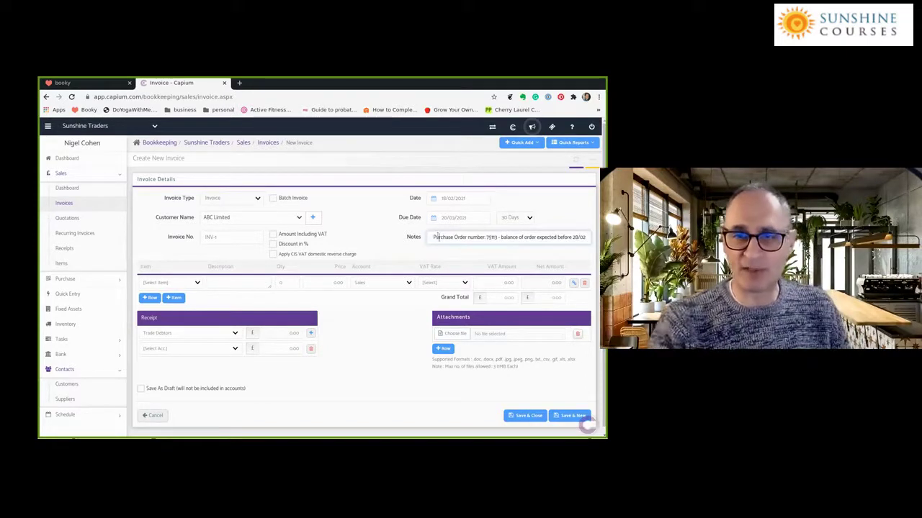
pyautogui.click(195, 283)
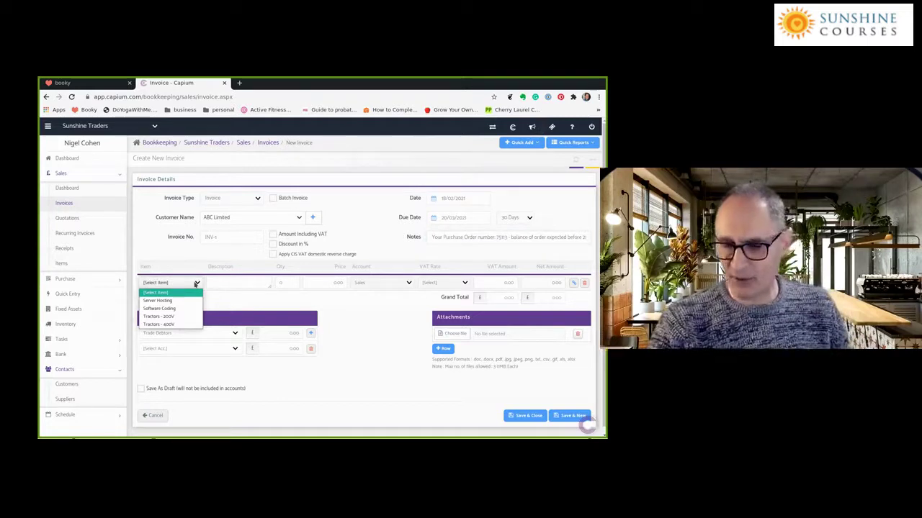
pyautogui.click(196, 284)
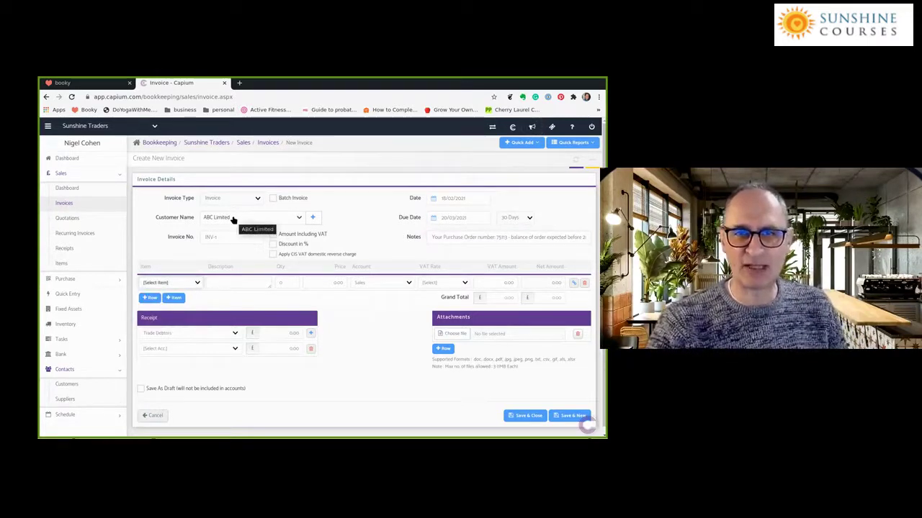
pyautogui.click(189, 286)
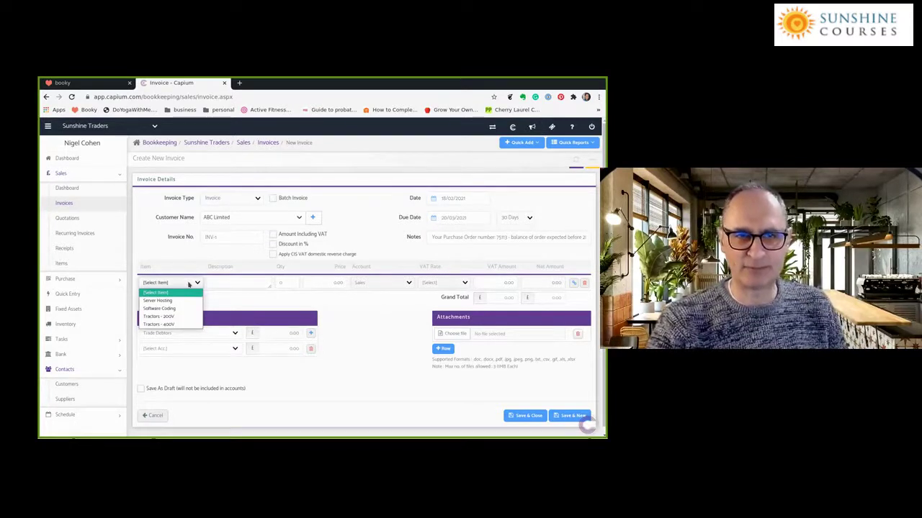
pyautogui.click(189, 284)
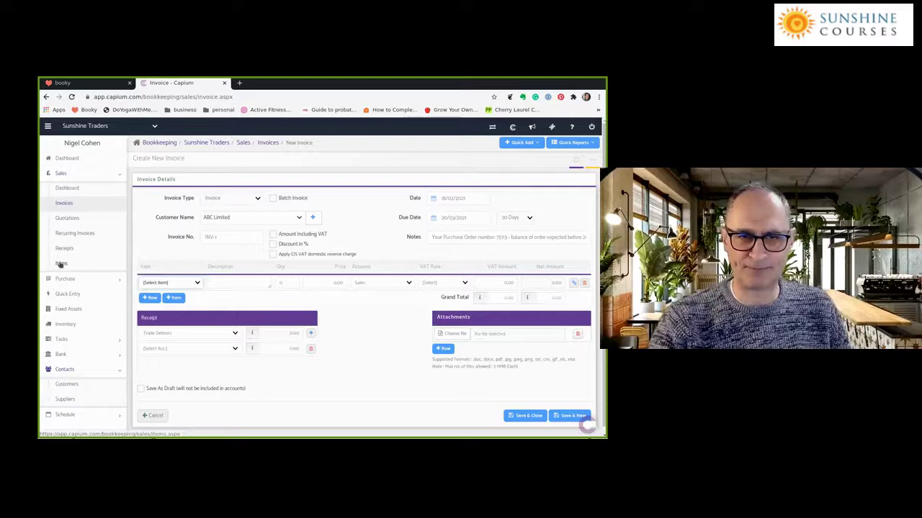
pyautogui.click(173, 298)
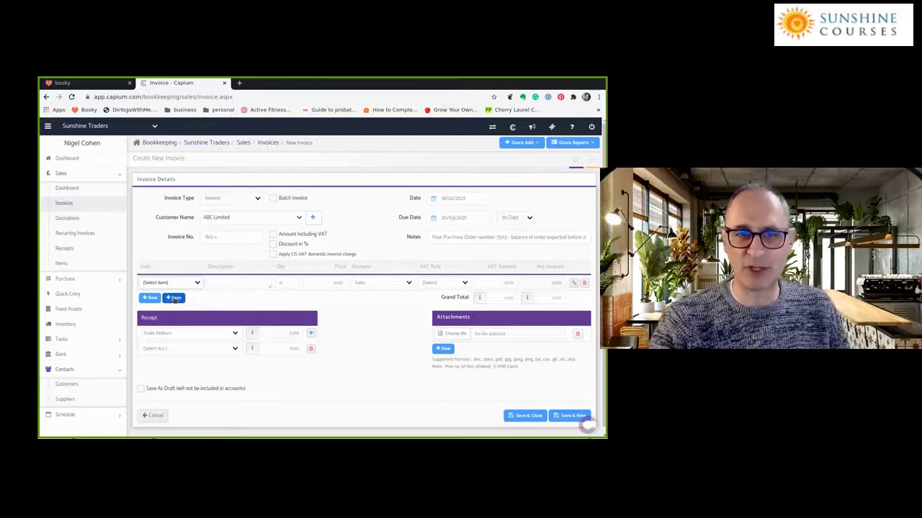
# Step: Add an invoice line of 10 Tractors - 200V at 1000.00 each
pyautogui.click(198, 283)
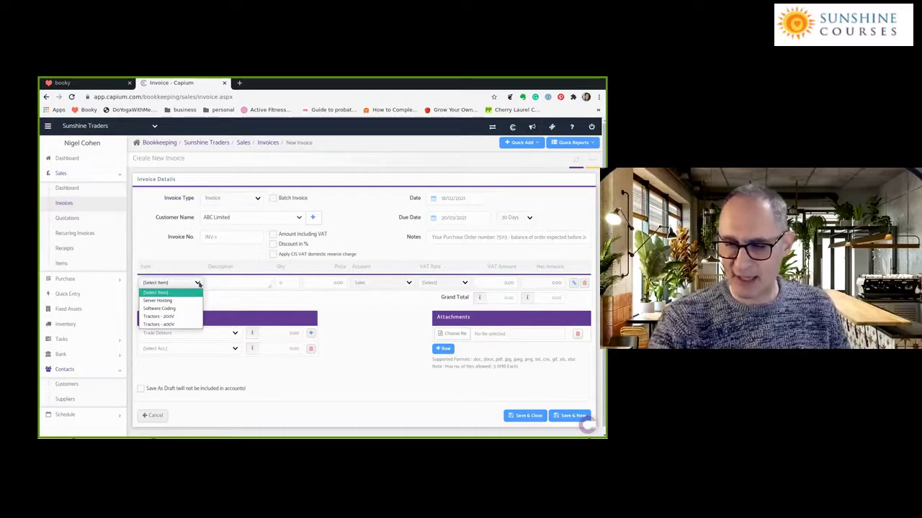
pyautogui.click(170, 318)
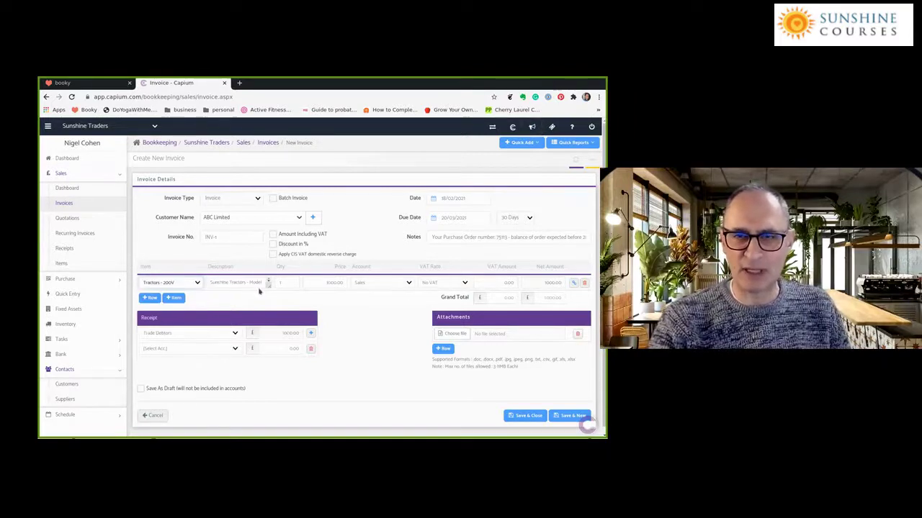
pyautogui.click(282, 283)
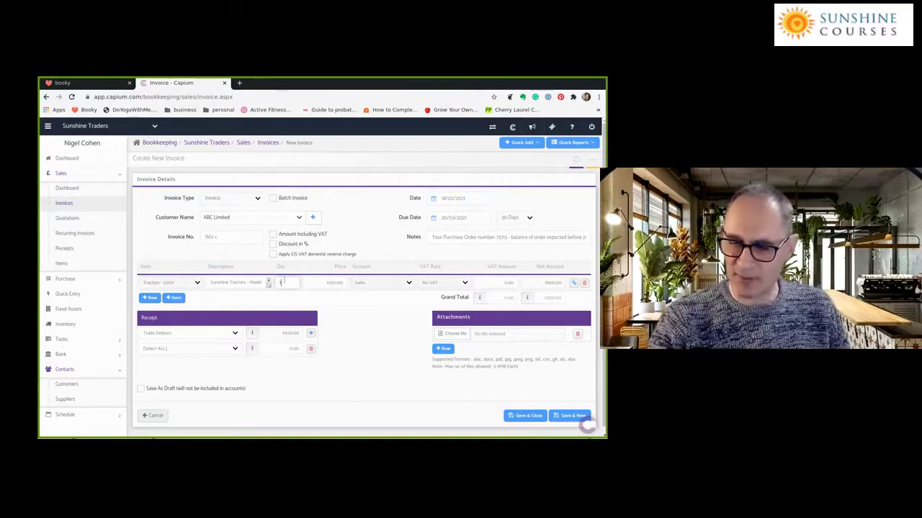
pyautogui.write('0')
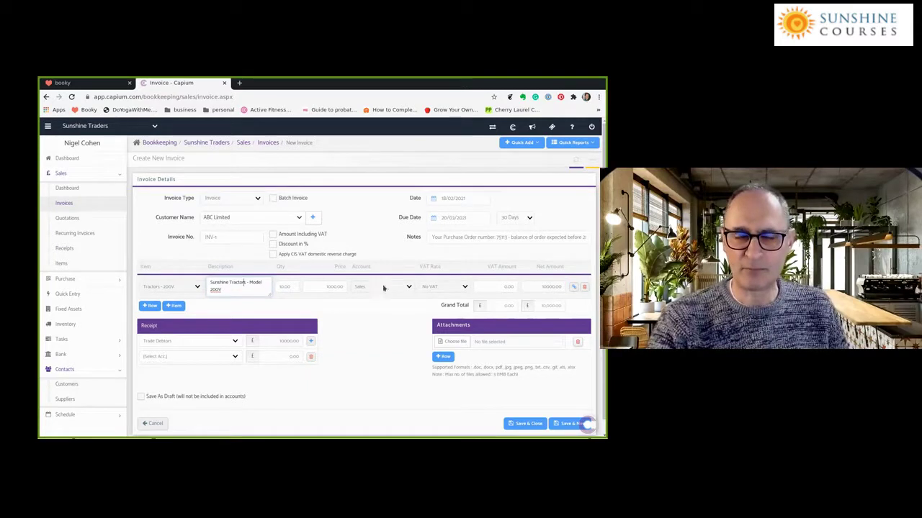
# Step: Post the Tractors - 200V line to Vehicle Sales, keeping VAT at No VAT
pyautogui.click(384, 287)
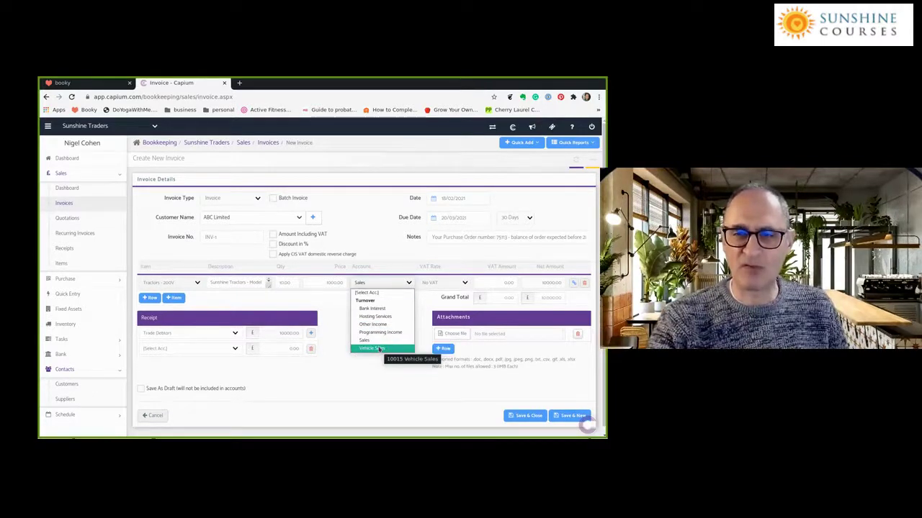
pyautogui.click(379, 349)
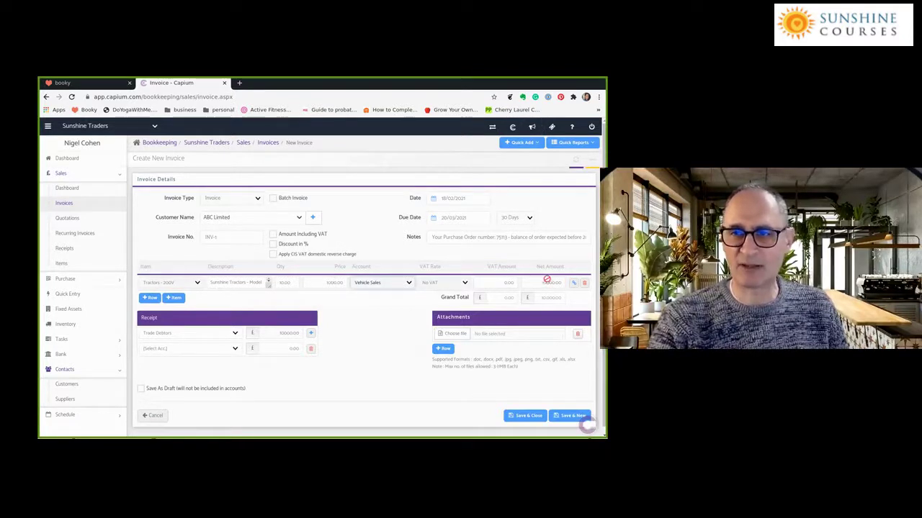
pyautogui.click(464, 283)
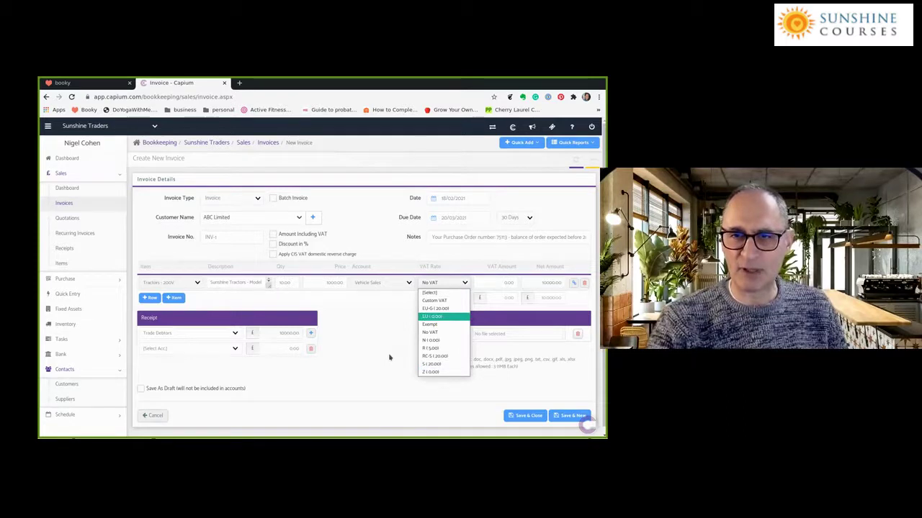
pyautogui.click(429, 285)
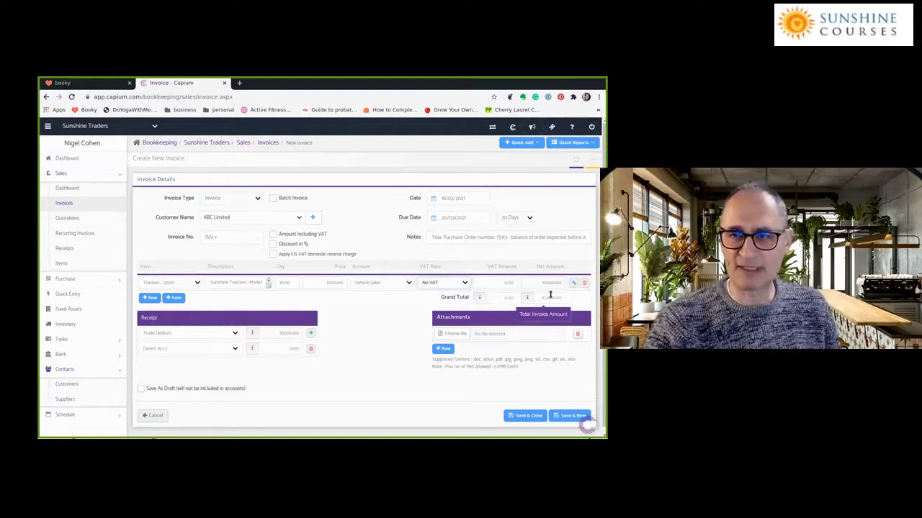
# Step: Add a second line of 5 Tractors - 400V at 1500.00, totalling 17,500.00
pyautogui.click(152, 298)
pyautogui.click(157, 298)
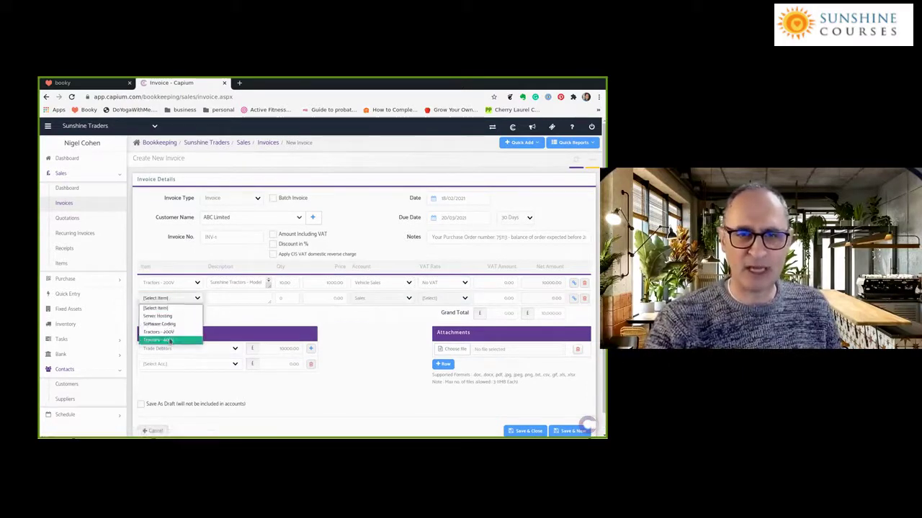
pyautogui.press('Return')
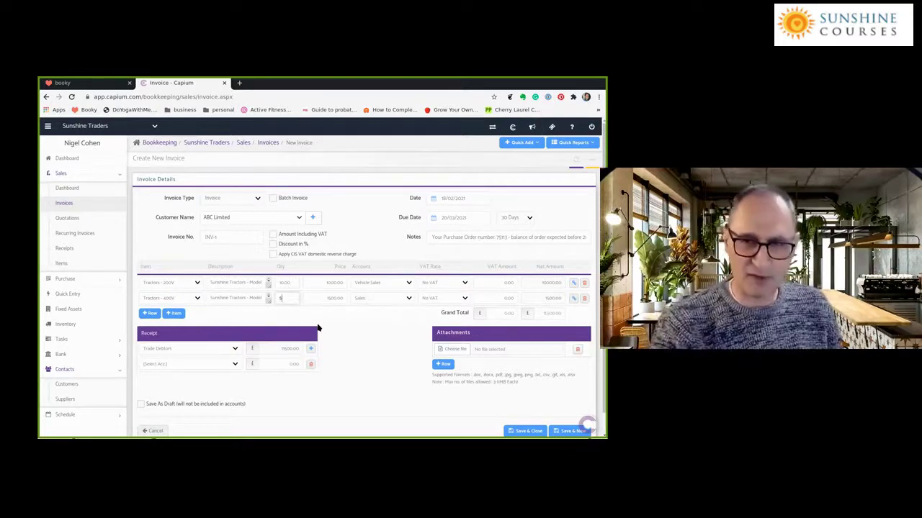
pyautogui.press('Tab')
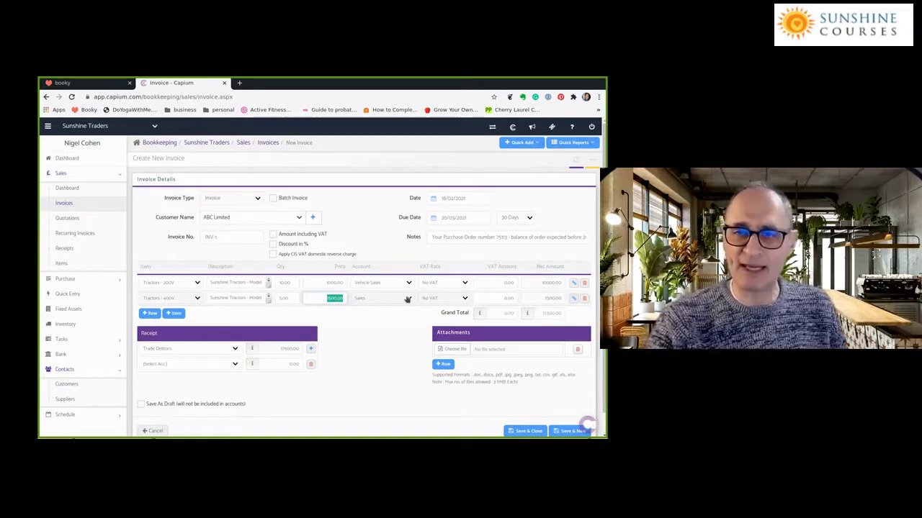
# Step: Choose Vehicle Sales as the account for the Tractors - 400V line
pyautogui.click(407, 299)
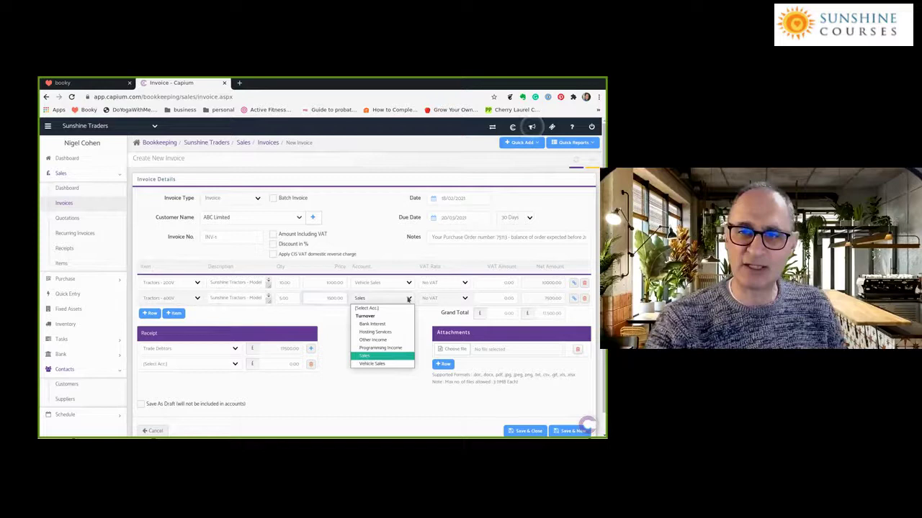
pyautogui.click(371, 364)
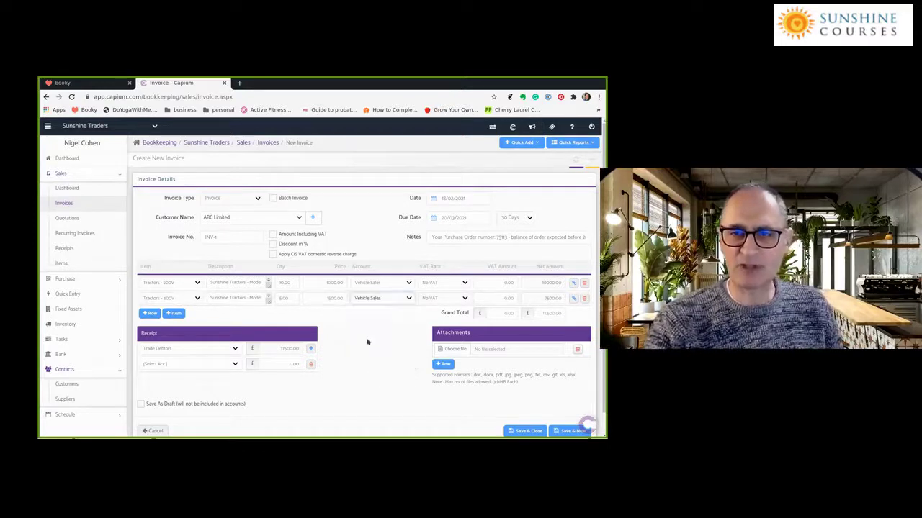
pyautogui.scroll(-1, 368, 342)
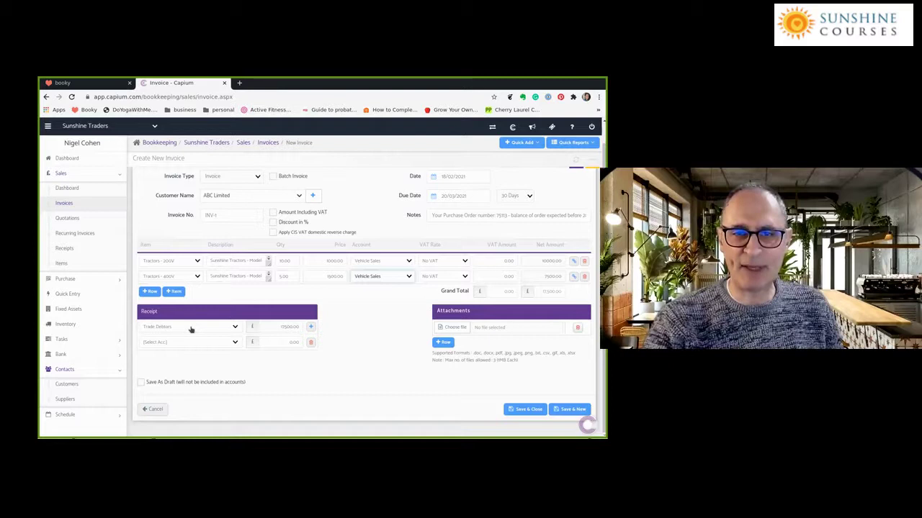
pyautogui.click(389, 277)
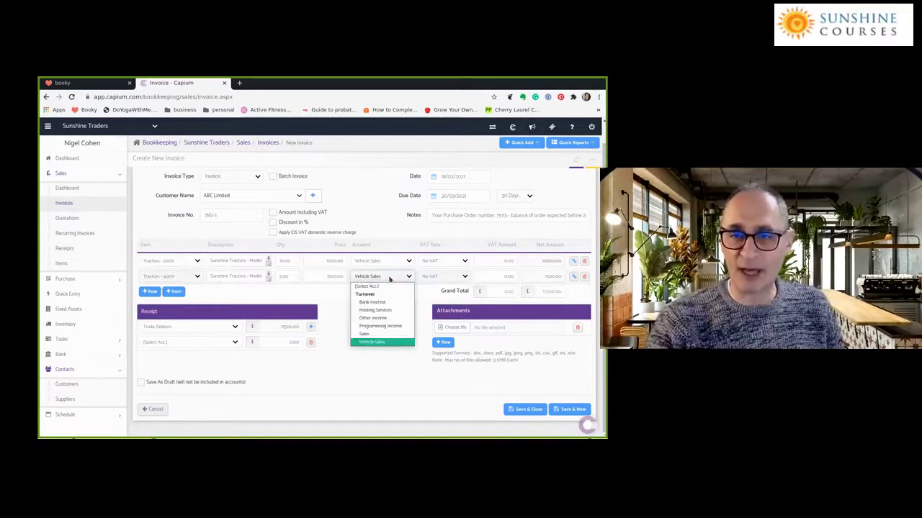
pyautogui.click(381, 326)
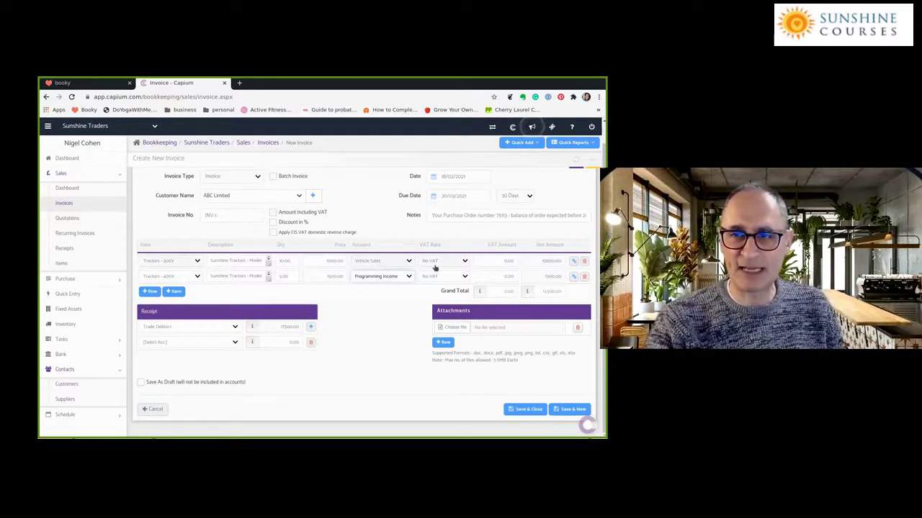
pyautogui.click(373, 278)
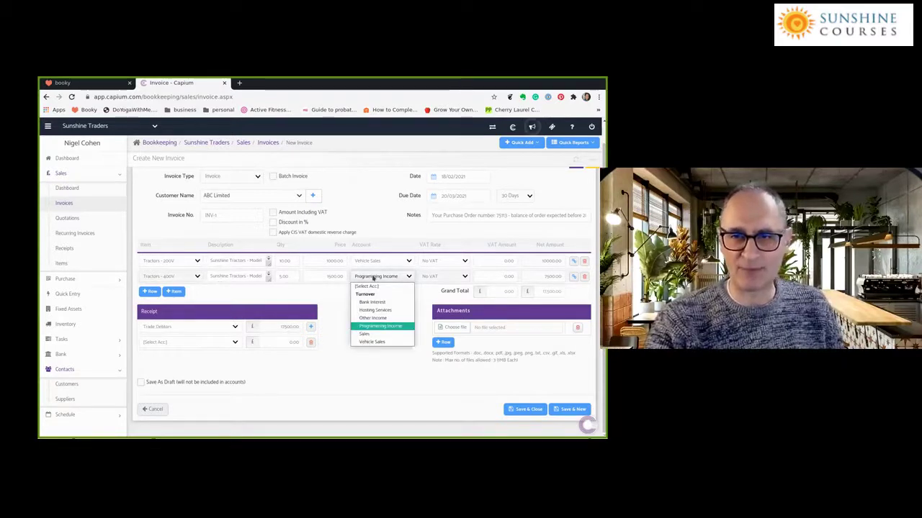
pyautogui.click(372, 342)
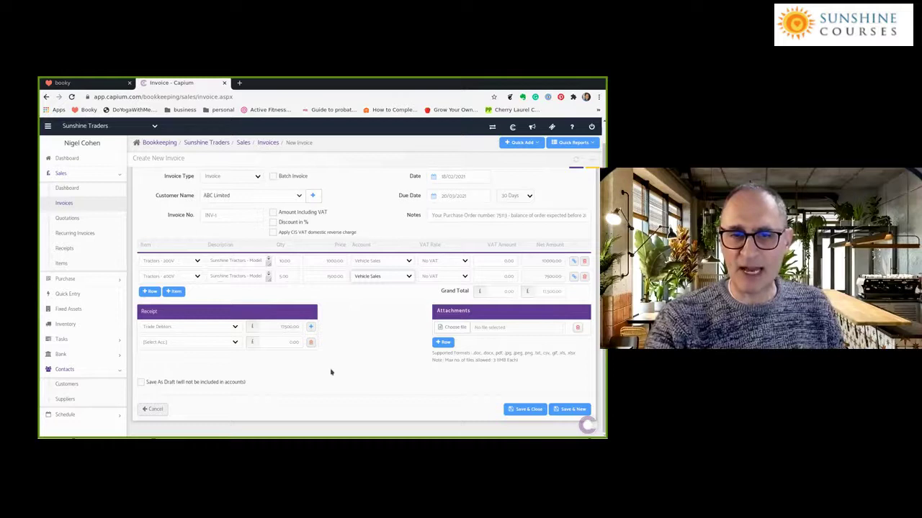
# Step: Save the ABC Limited invoice with Save & New, leaving a blank INV-2 dated 07/03/2021
pyautogui.click(564, 412)
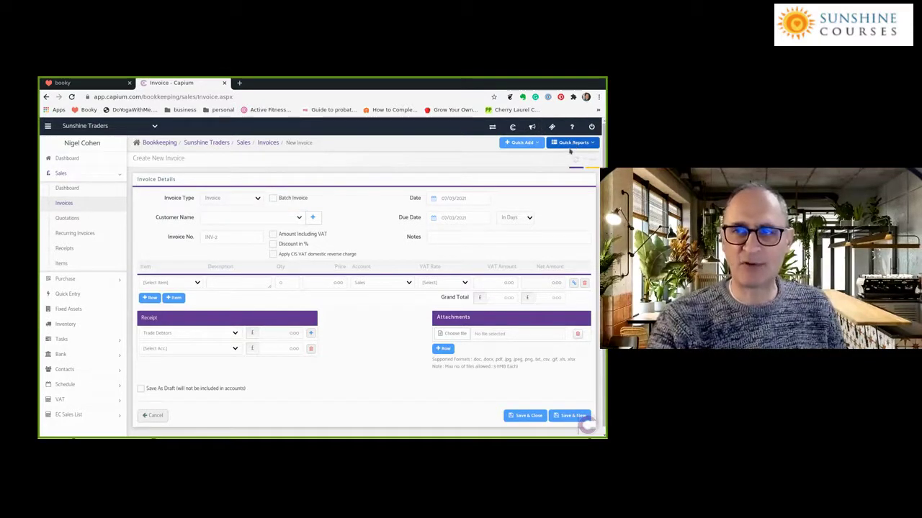
pyautogui.click(573, 143)
# Step: View the Profit and Loss report showing £17,500 Vehicle Sales and a (£2,525.00) net loss
pyautogui.click(567, 156)
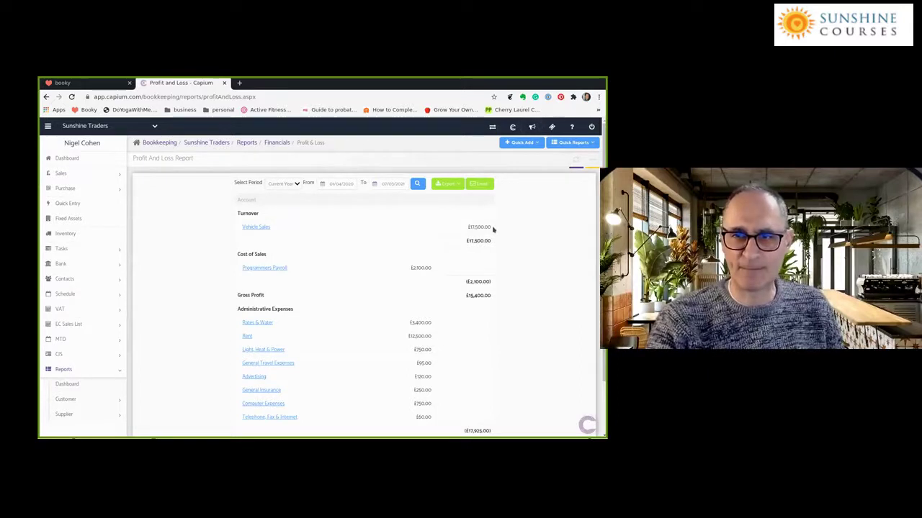
pyautogui.scroll(-1, 560, 315)
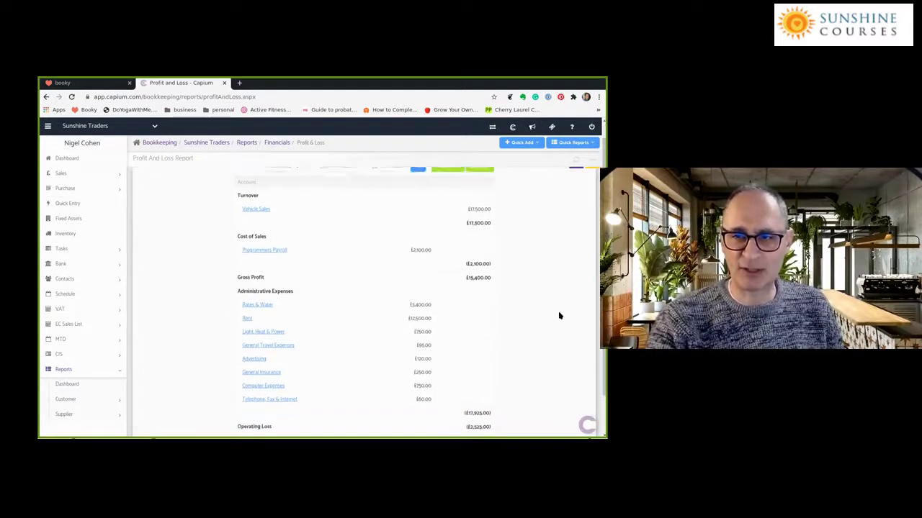
pyautogui.scroll(-2, 558, 315)
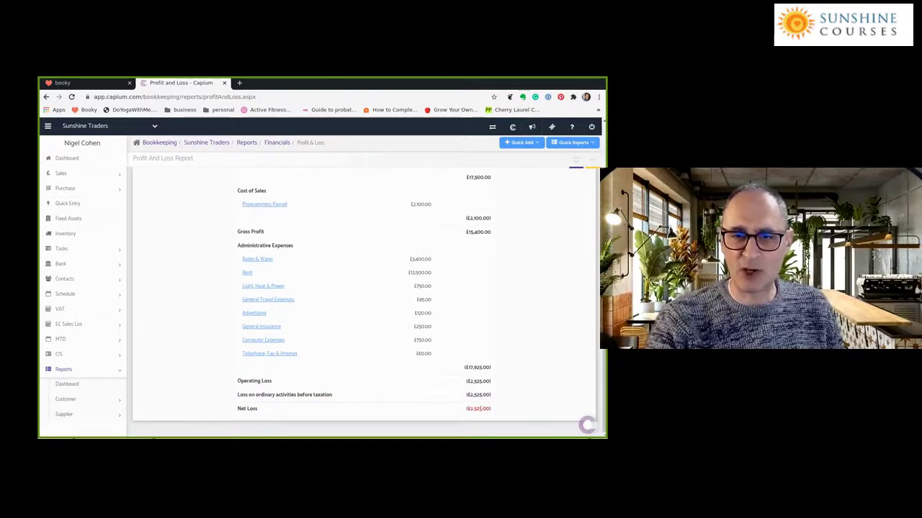
pyautogui.scroll(2, 547, 340)
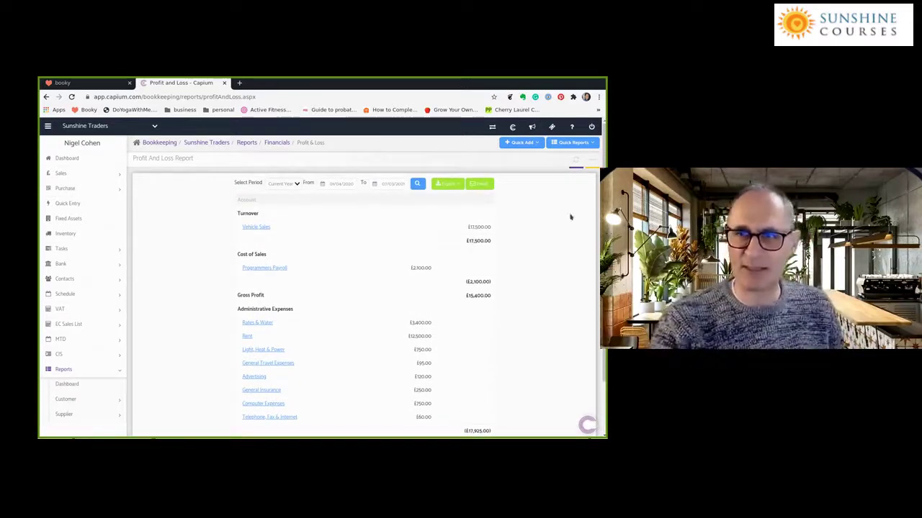
pyautogui.click(585, 142)
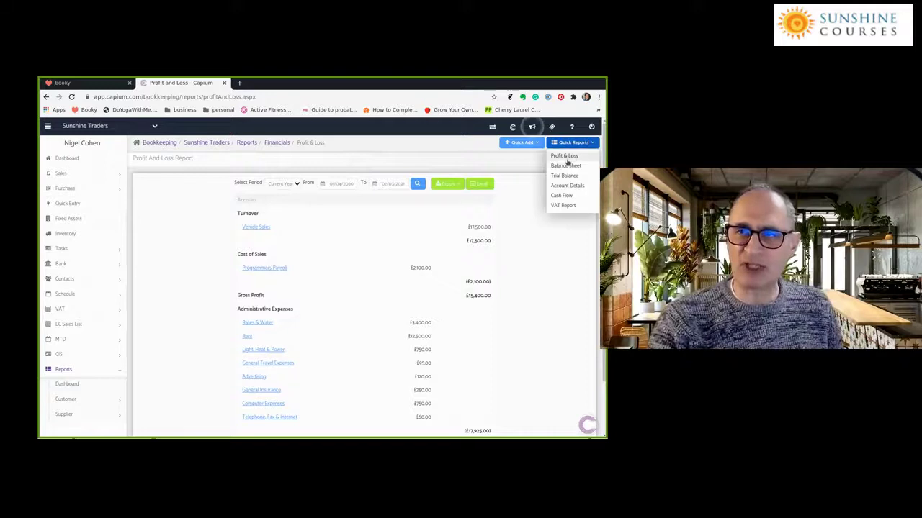
# Step: View the Balance Sheet with Trade Debtors of £17,500.00 and equity of (£2,525.00)
pyautogui.click(568, 158)
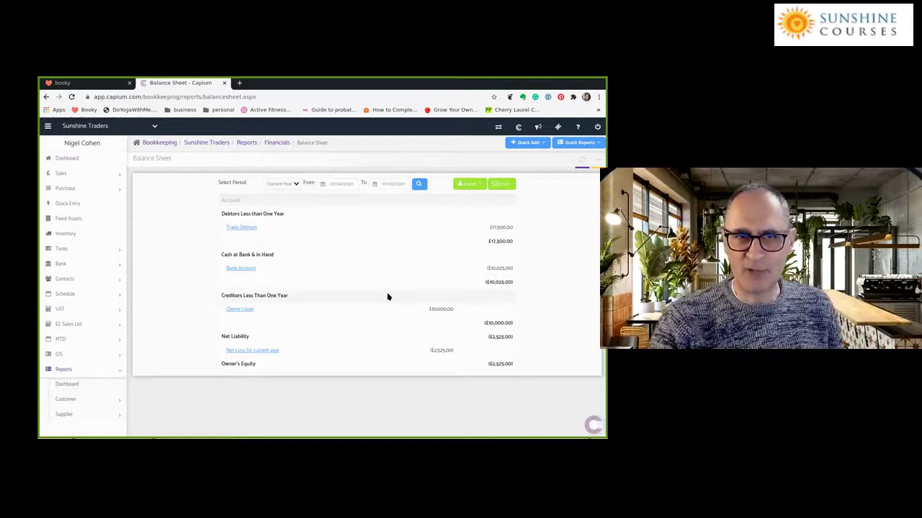
pyautogui.click(527, 141)
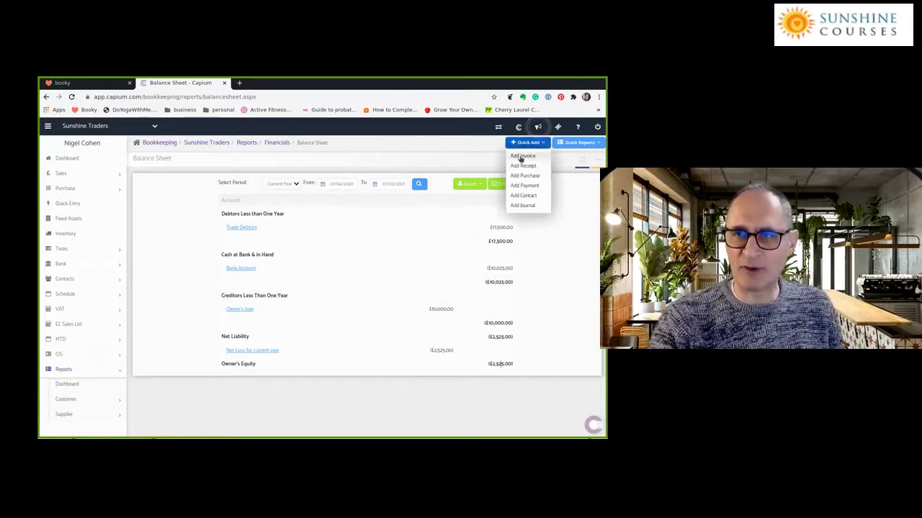
# Step: Create invoice INV-2 dated 28/02/2021 for customer Grants Traders
pyautogui.click(521, 157)
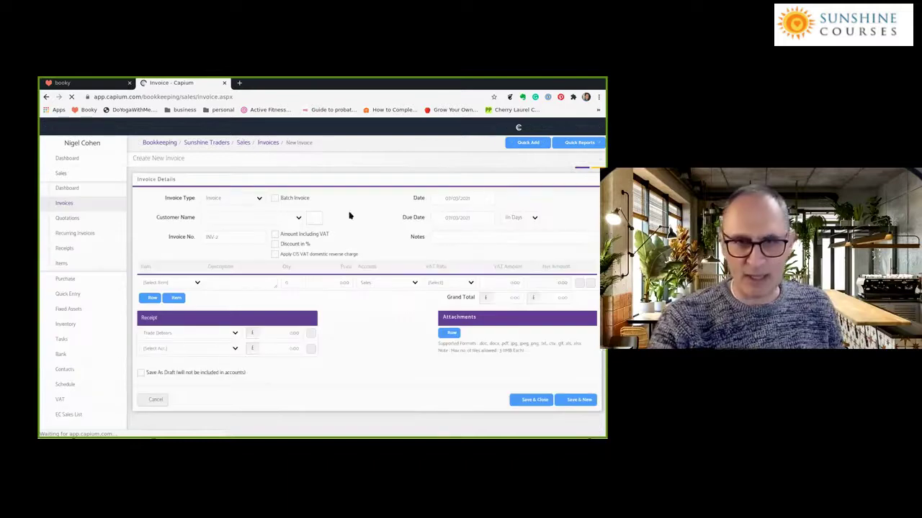
pyautogui.click(249, 197)
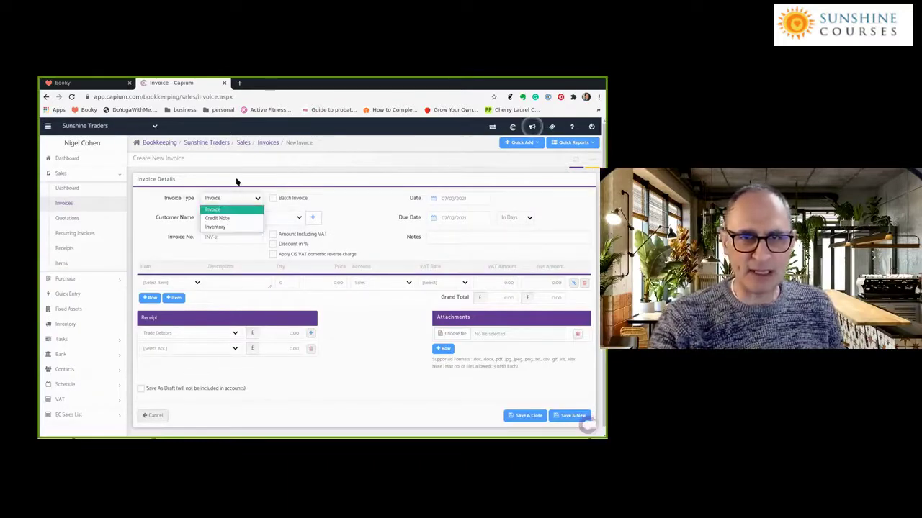
pyautogui.click(206, 178)
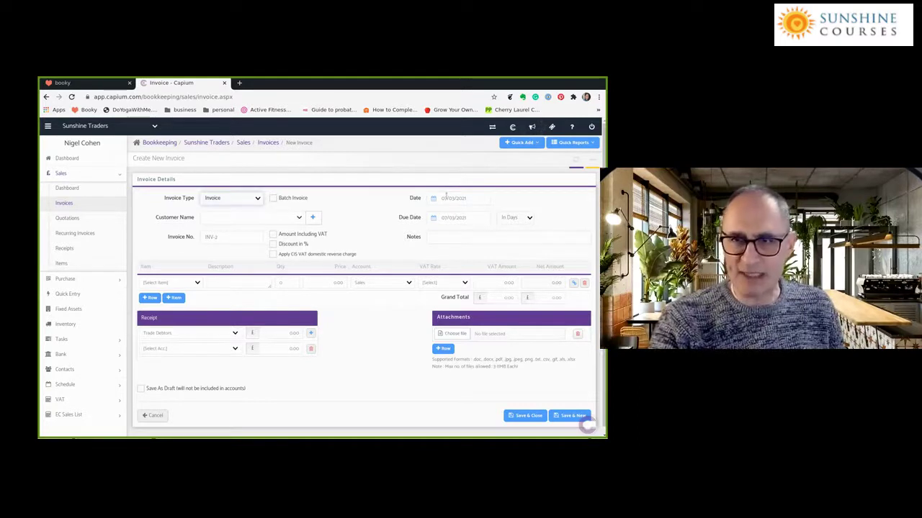
pyautogui.click(447, 197)
pyautogui.click(434, 214)
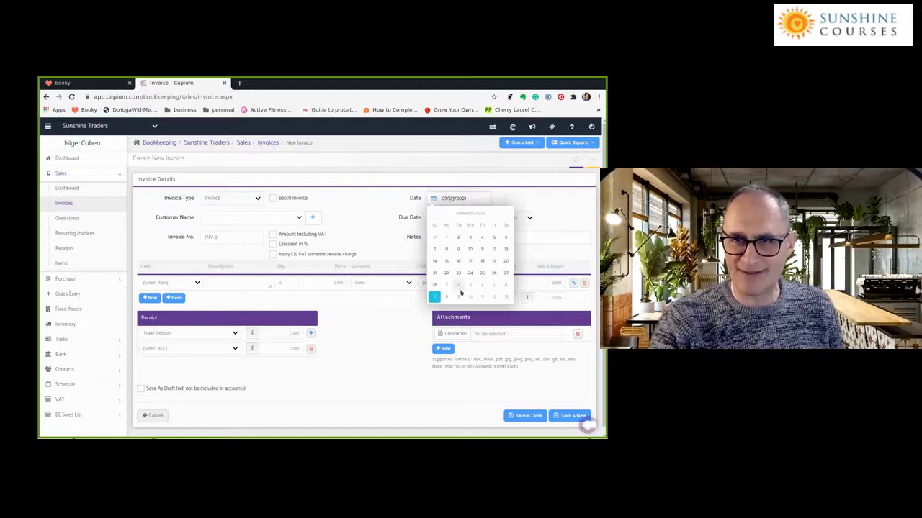
pyautogui.click(434, 285)
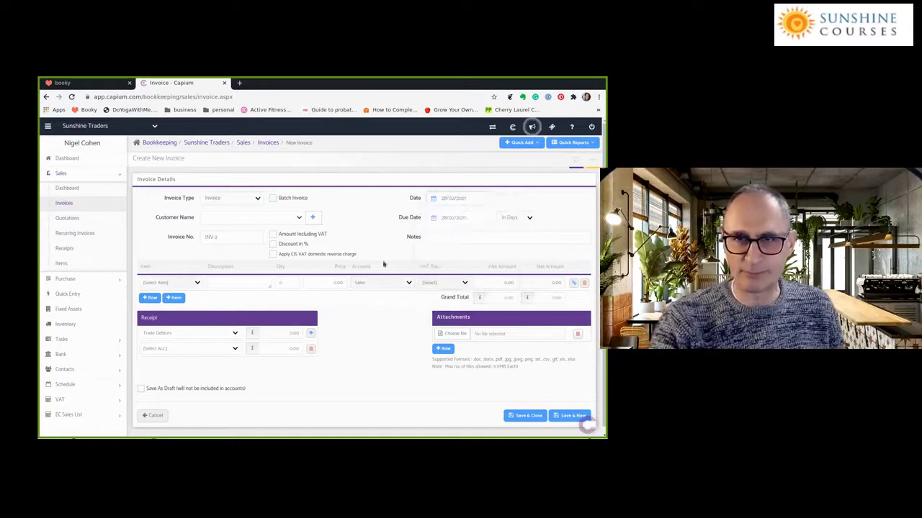
pyautogui.click(253, 218)
pyautogui.click(226, 257)
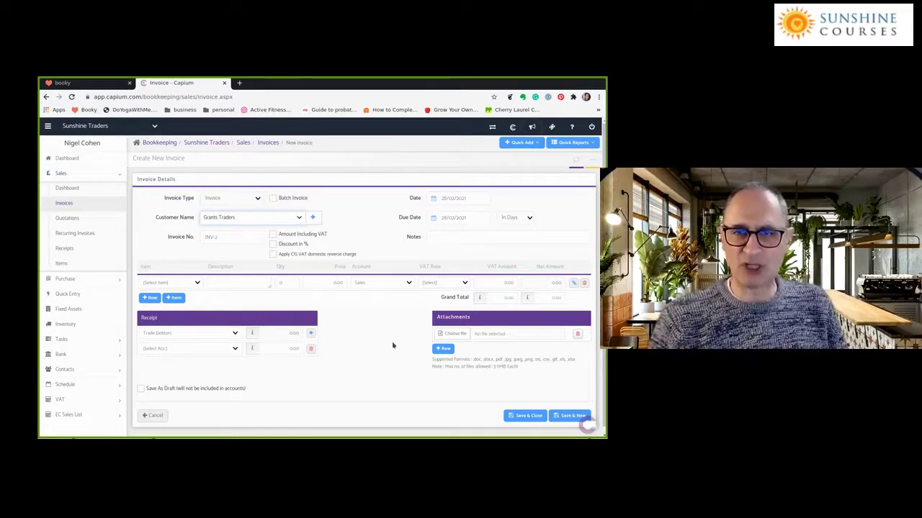
pyautogui.click(434, 236)
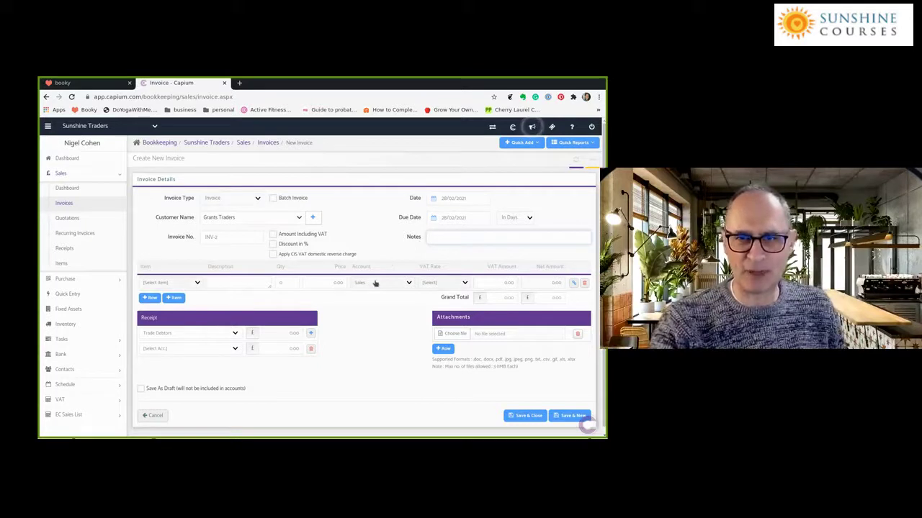
# Step: Add 20 Software Coding at 50.00 to Programming Income and save INV-2
pyautogui.click(193, 283)
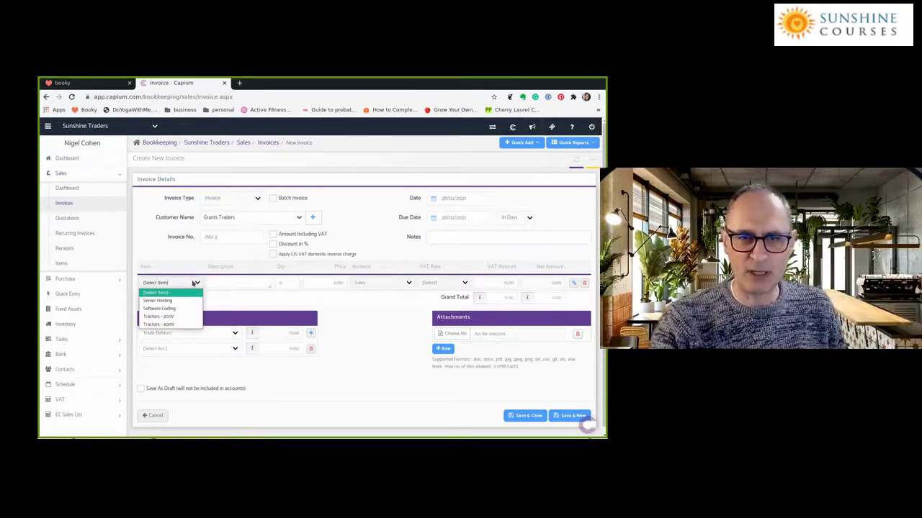
pyautogui.click(159, 308)
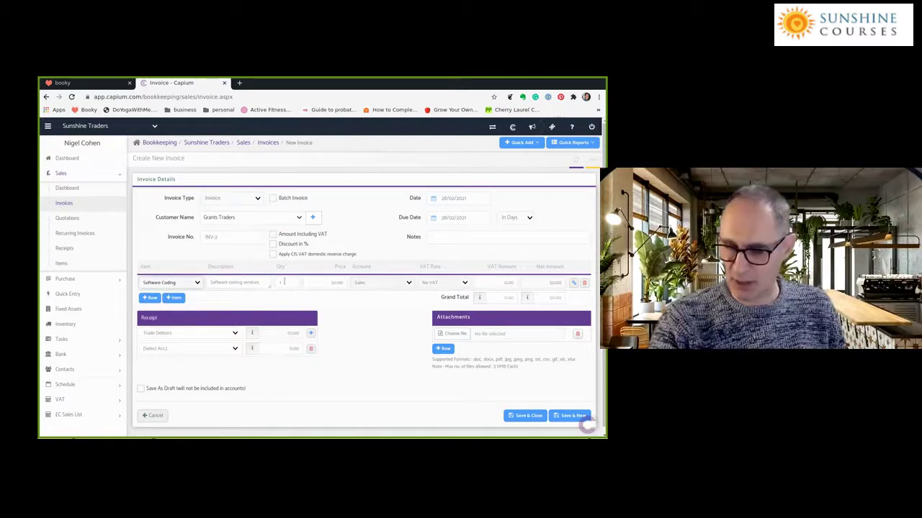
pyautogui.click(281, 283)
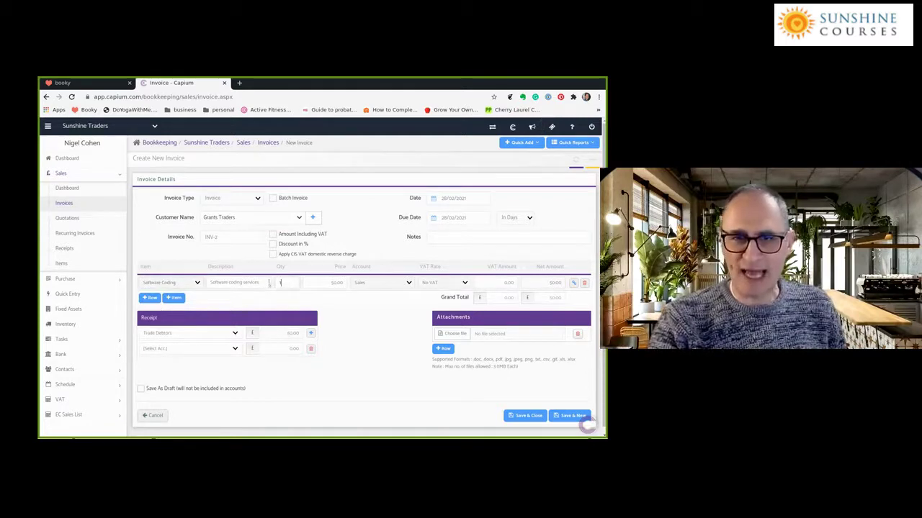
pyautogui.write('20')
pyautogui.click(329, 282)
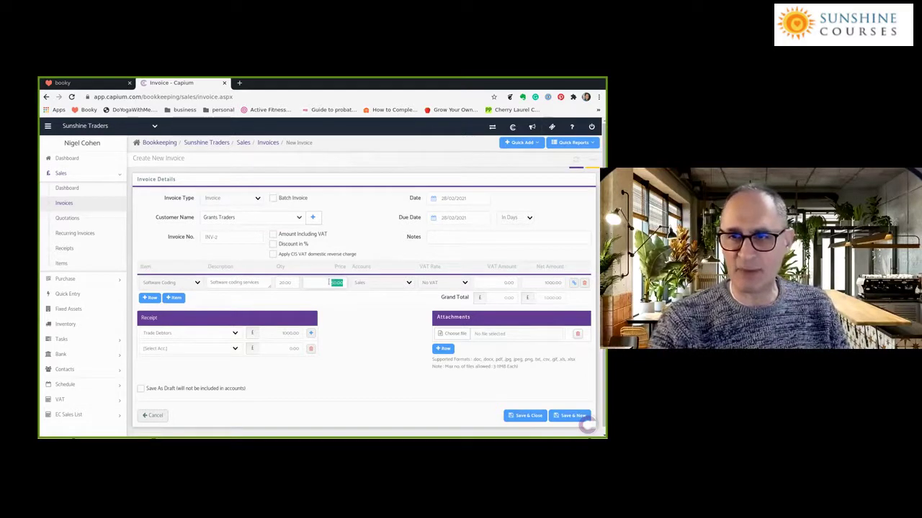
pyautogui.click(392, 285)
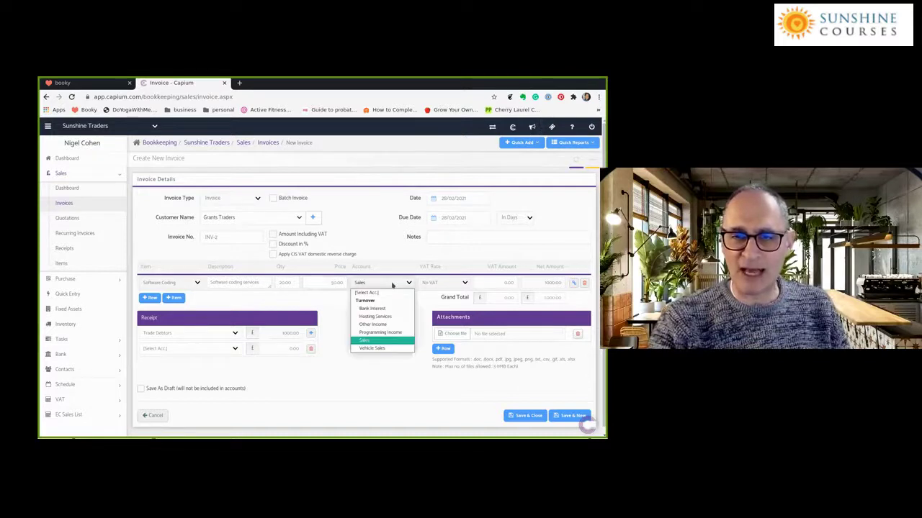
pyautogui.click(391, 333)
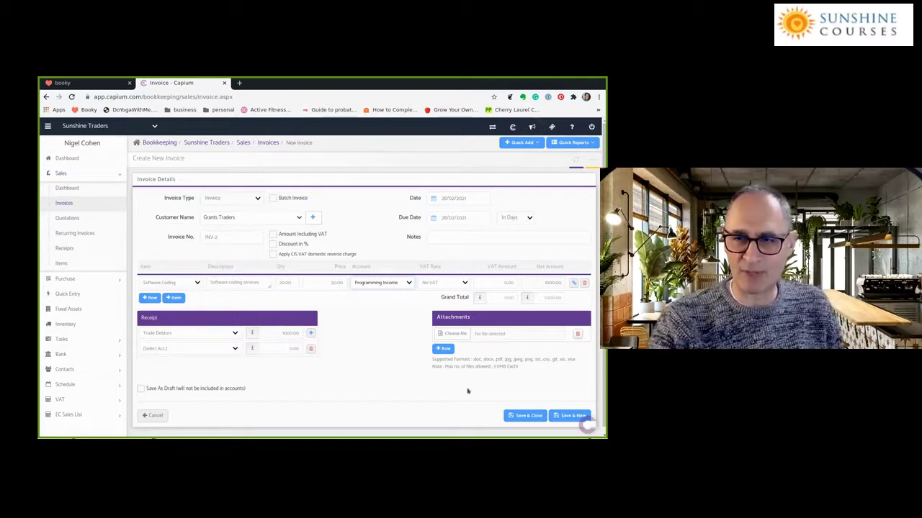
pyautogui.click(528, 416)
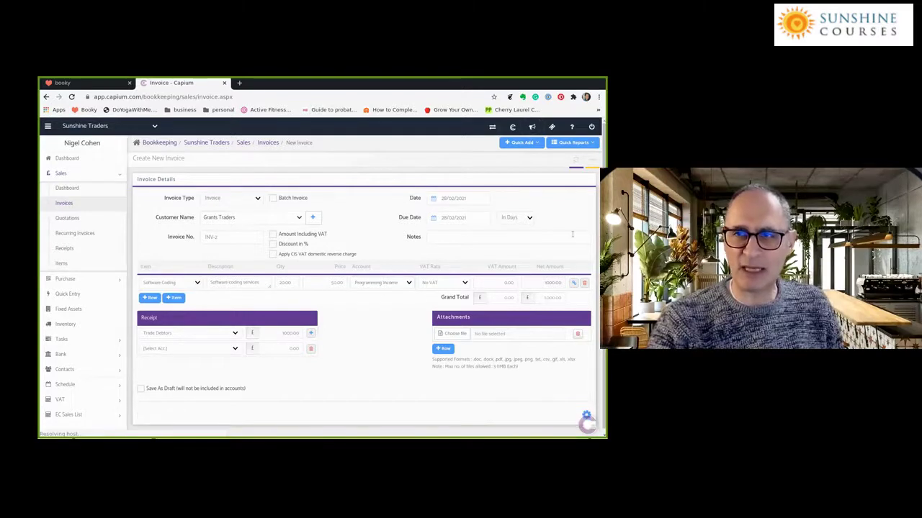
# Step: View the Profit and Loss report, now with £1,000 Programming Income and £18,500 turnover
pyautogui.click(596, 144)
pyautogui.click(578, 156)
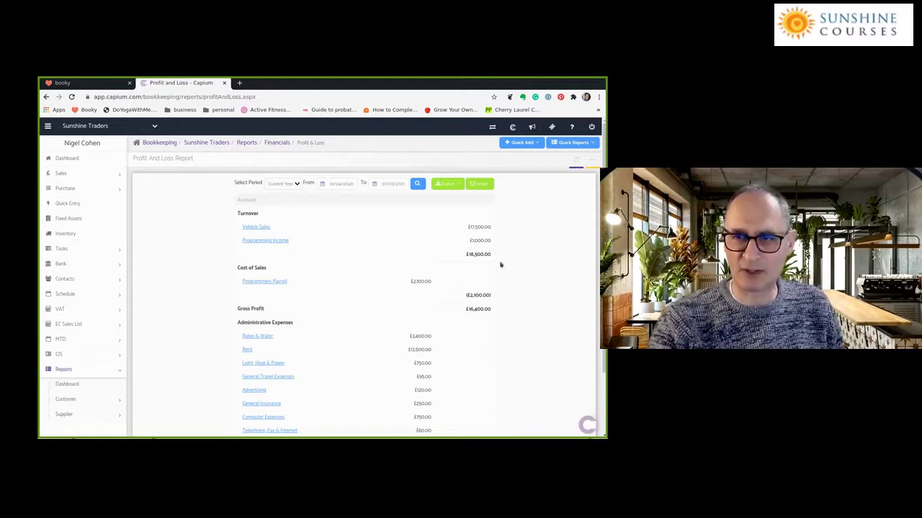
pyautogui.scroll(-1, 534, 273)
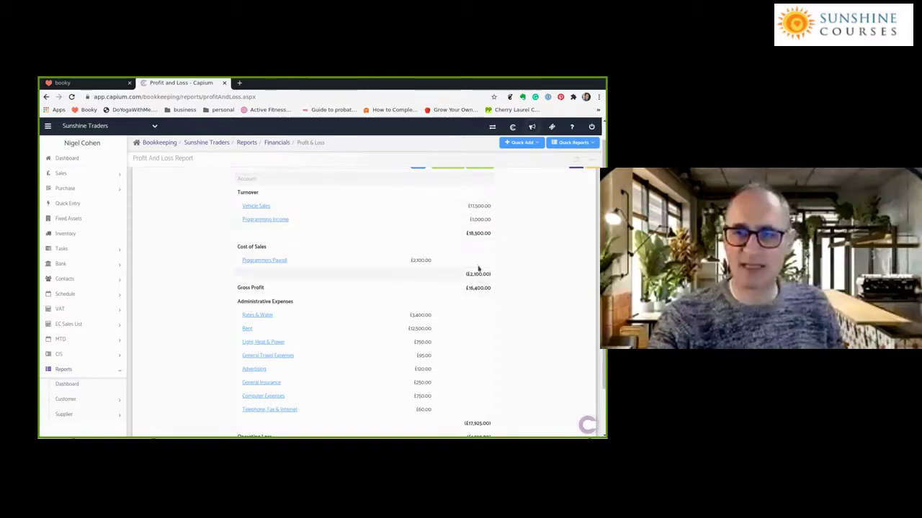
pyautogui.scroll(-1, 544, 298)
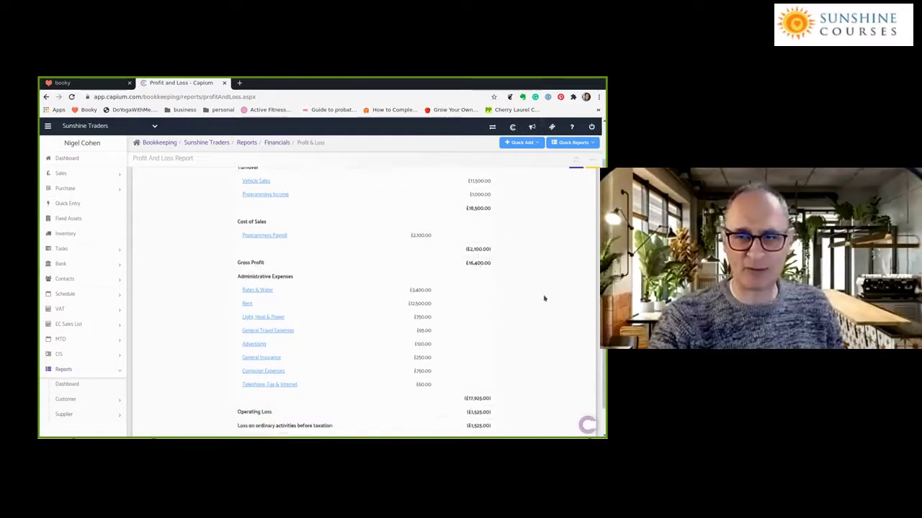
pyautogui.scroll(-1, 540, 317)
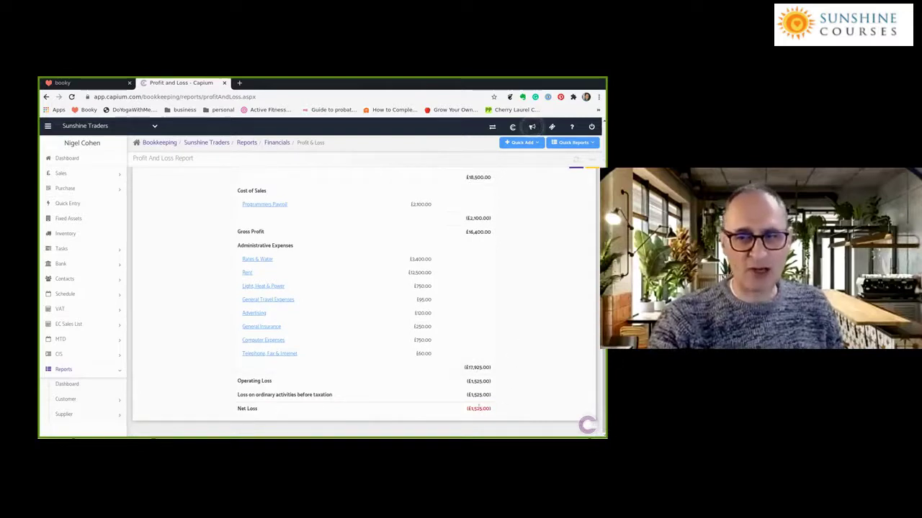
pyautogui.scroll(3, 545, 344)
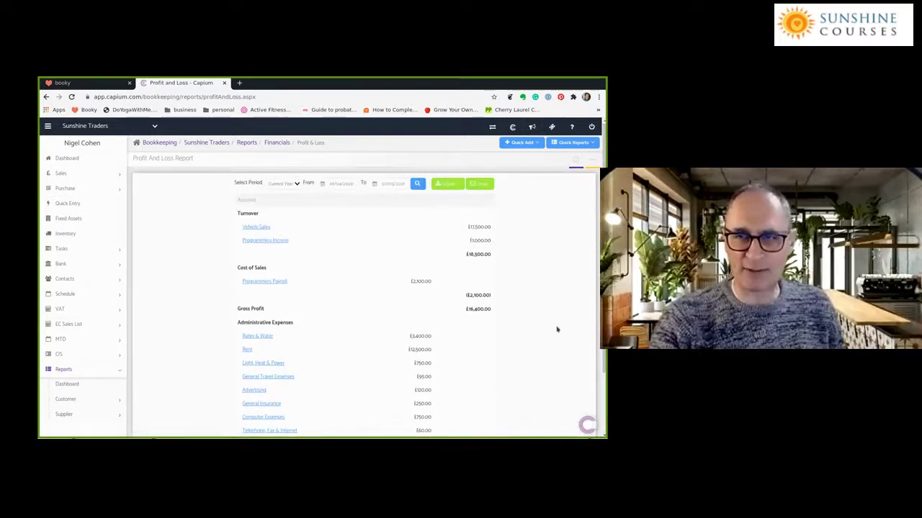
pyautogui.scroll(-1, 556, 329)
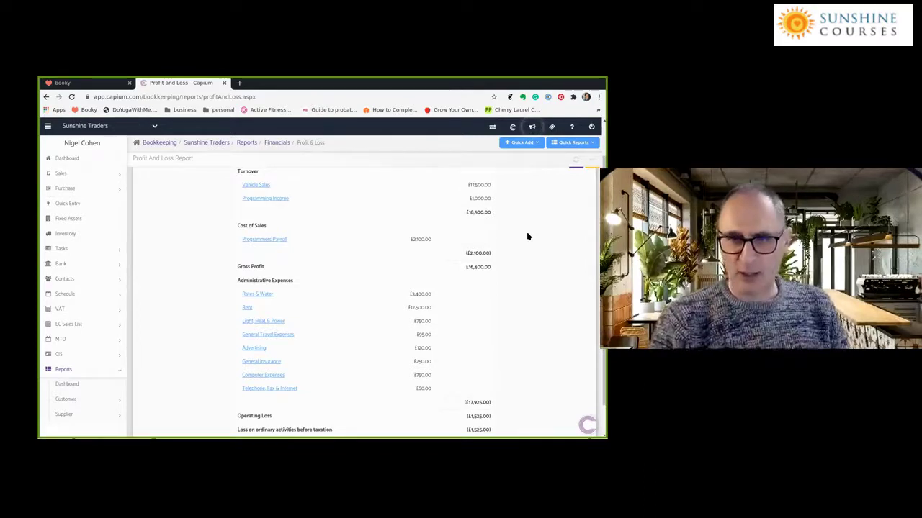
pyautogui.scroll(2, 527, 236)
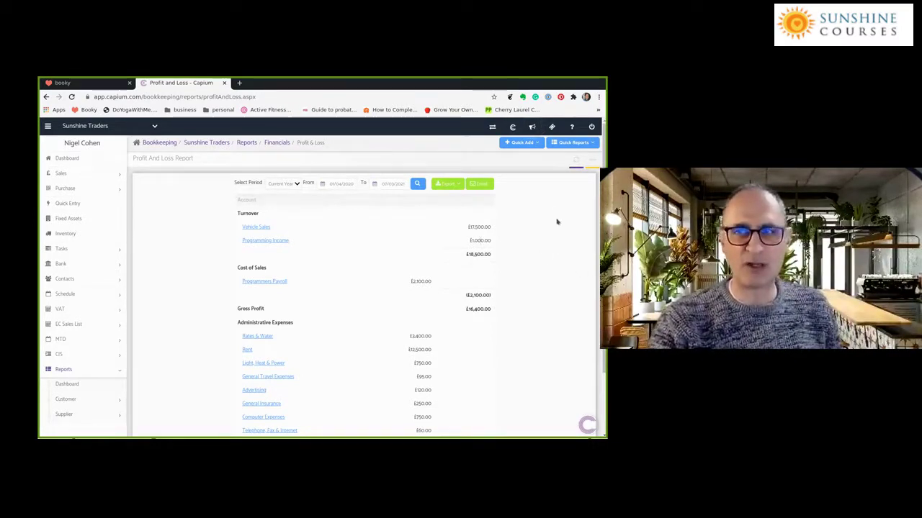
# Step: Start a blank sales receipt REC-1 dated 07/03/2021
pyautogui.click(534, 143)
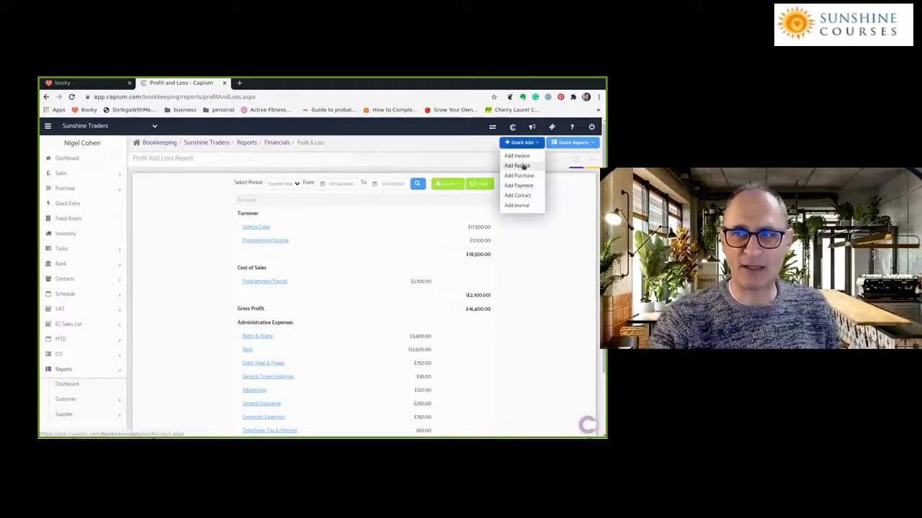
pyautogui.click(60, 173)
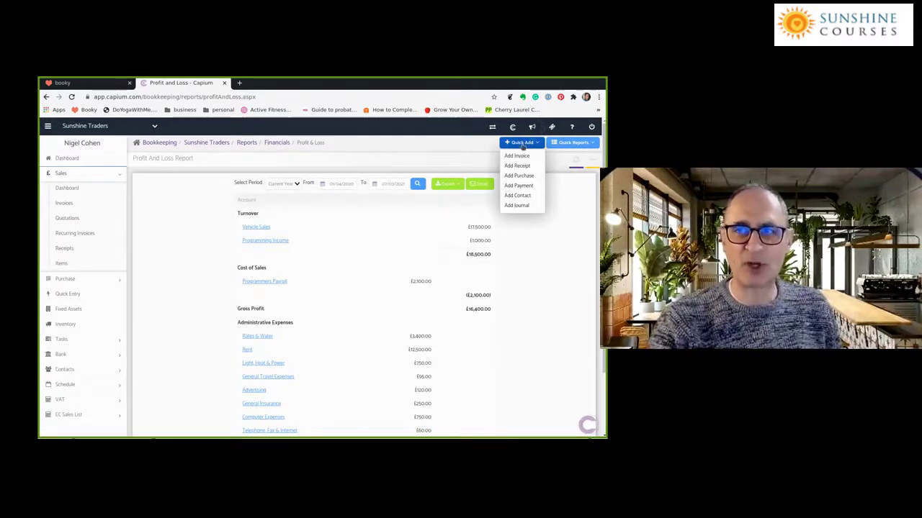
pyautogui.click(520, 166)
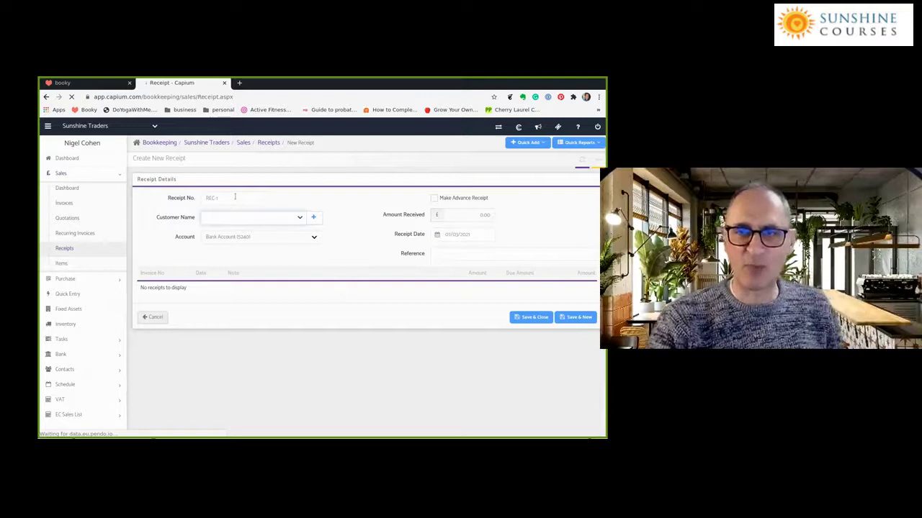
pyautogui.click(294, 218)
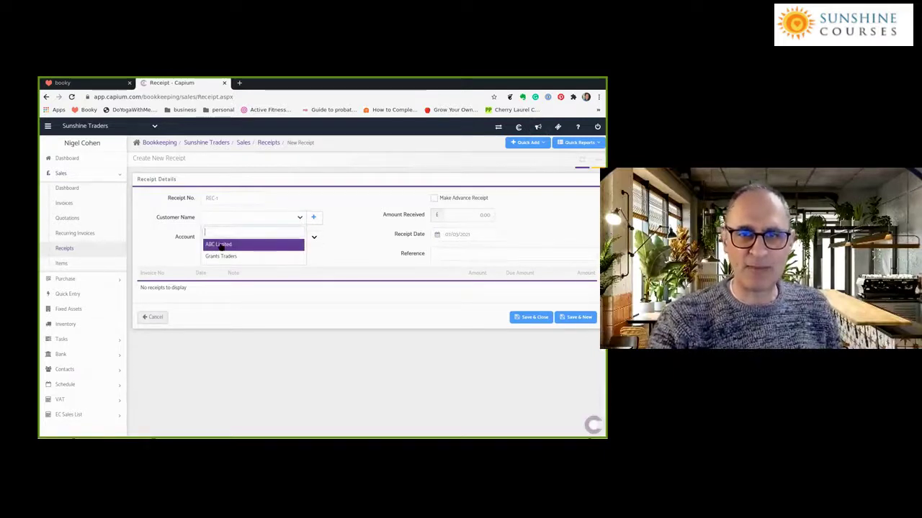
pyautogui.click(225, 246)
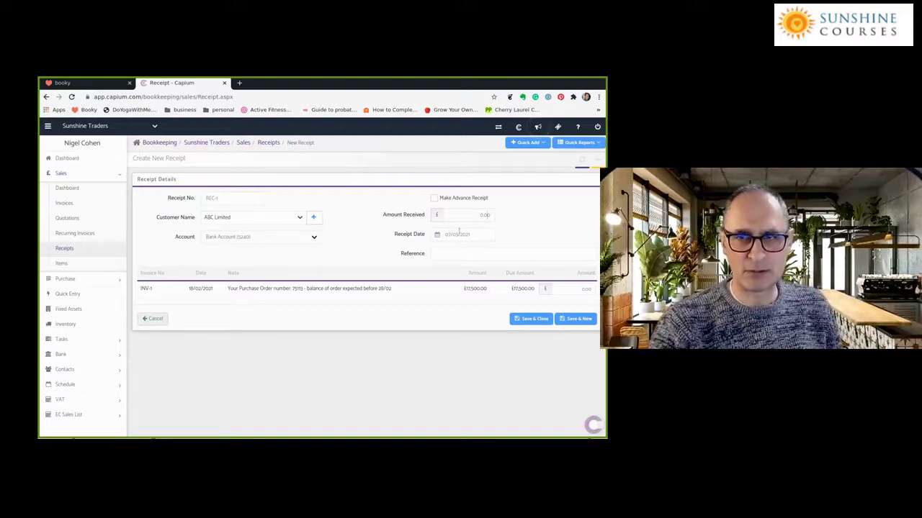
pyautogui.click(234, 215)
pyautogui.click(218, 245)
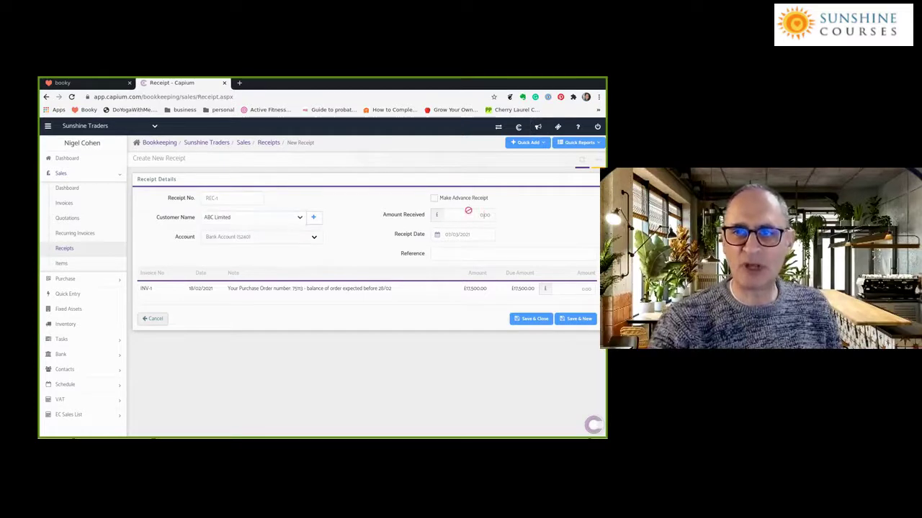
pyautogui.click(433, 198)
pyautogui.click(434, 198)
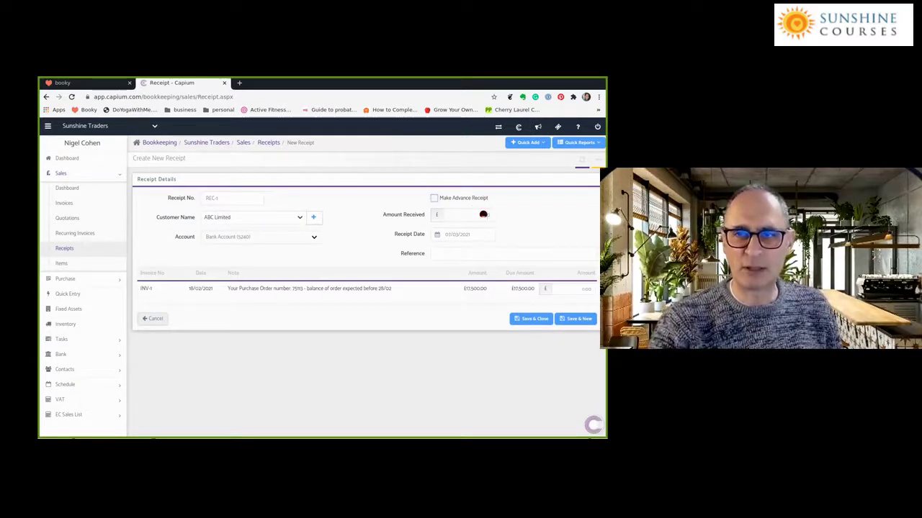
pyautogui.click(245, 237)
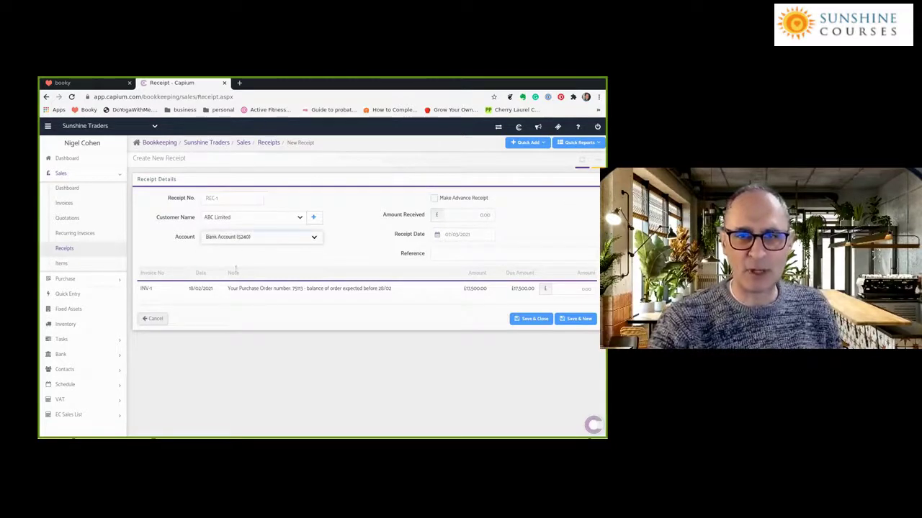
pyautogui.click(260, 286)
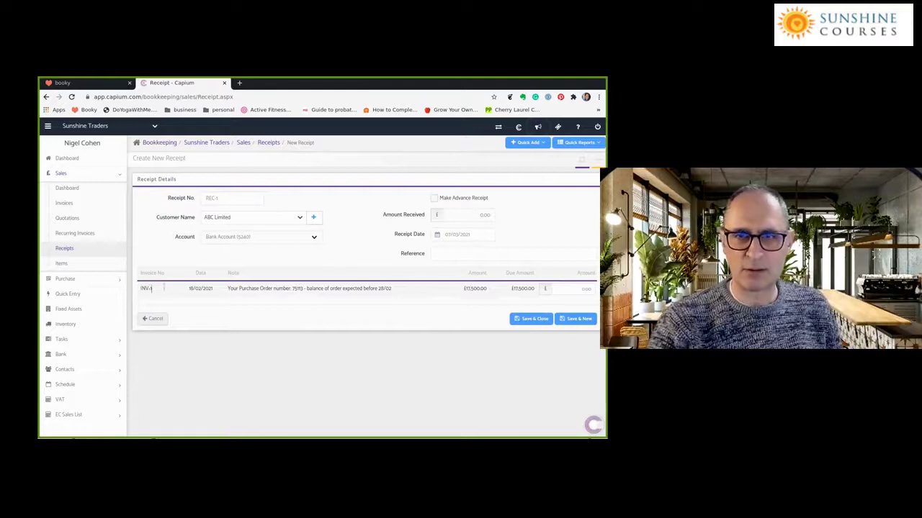
pyautogui.click(435, 253)
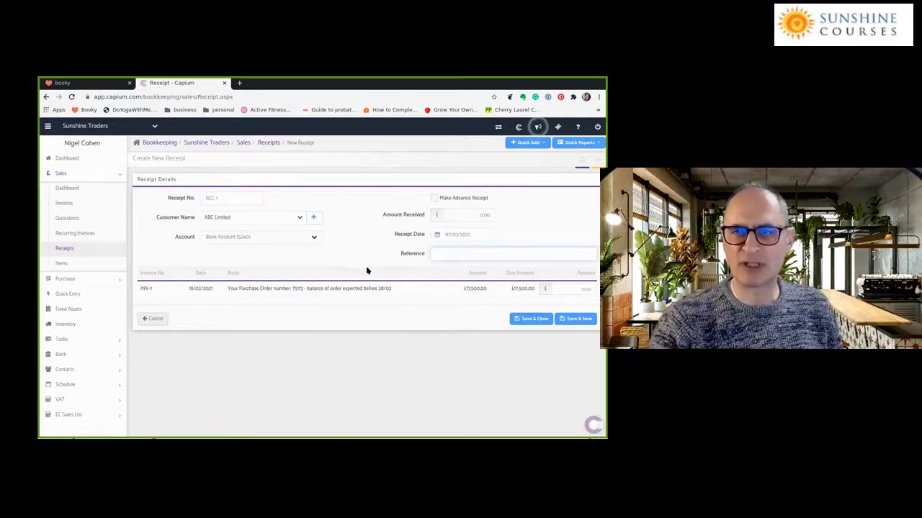
pyautogui.click(147, 288)
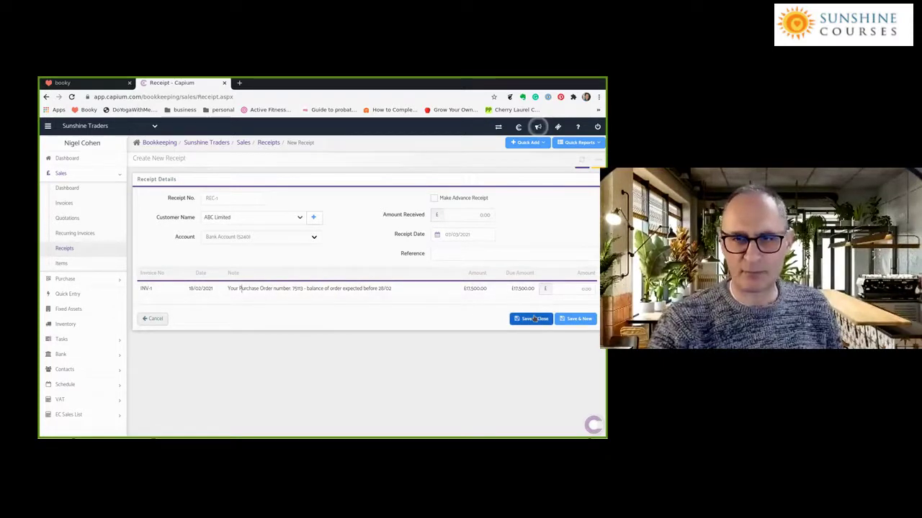
pyautogui.click(447, 213)
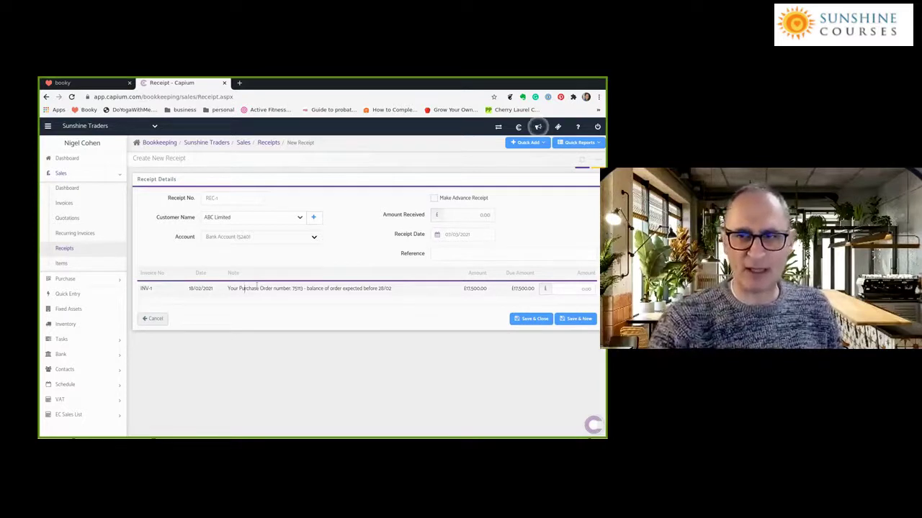
# Step: Record £10,000 against INV-1 dated 25/02/2021, save it, and begin receipt REC-2
pyautogui.click(581, 289)
pyautogui.press('Delete')
pyautogui.press('Delete')
pyautogui.press('Delete')
pyautogui.press('Delete')
pyautogui.write('5')
pyautogui.click(465, 343)
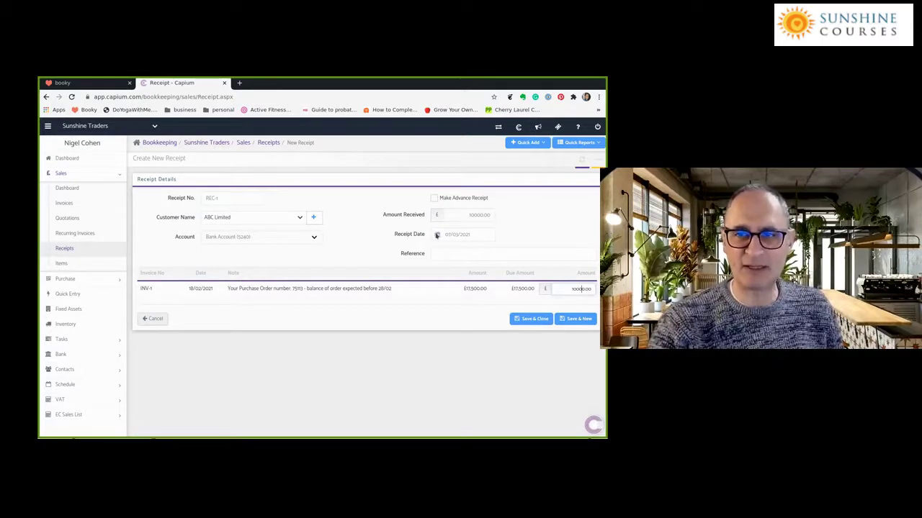
pyautogui.click(443, 239)
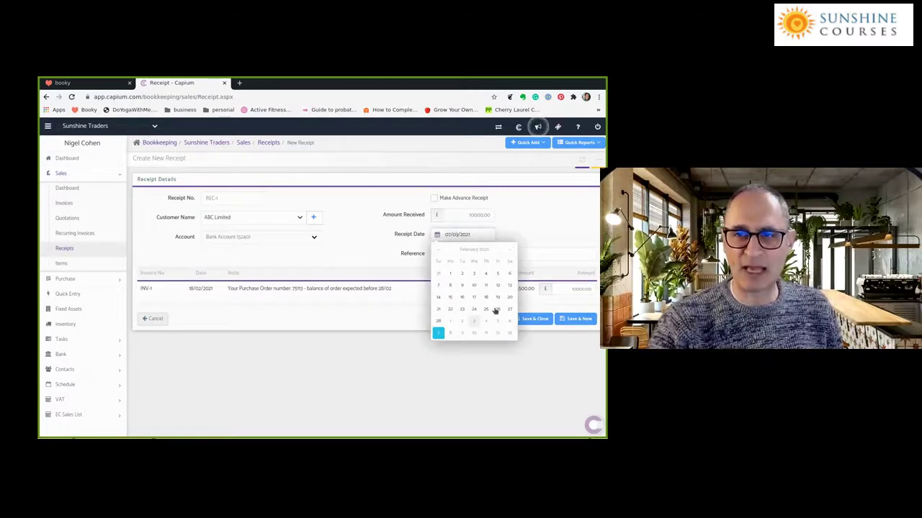
pyautogui.click(486, 309)
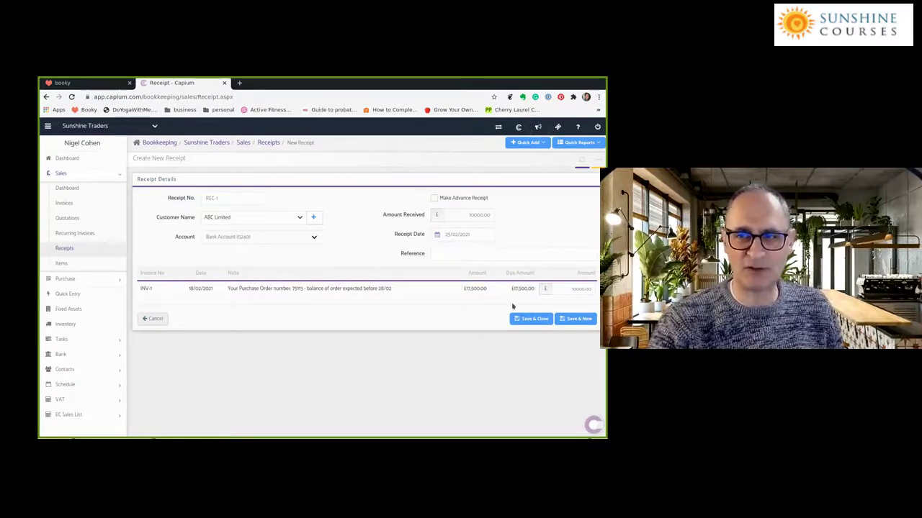
pyautogui.click(574, 319)
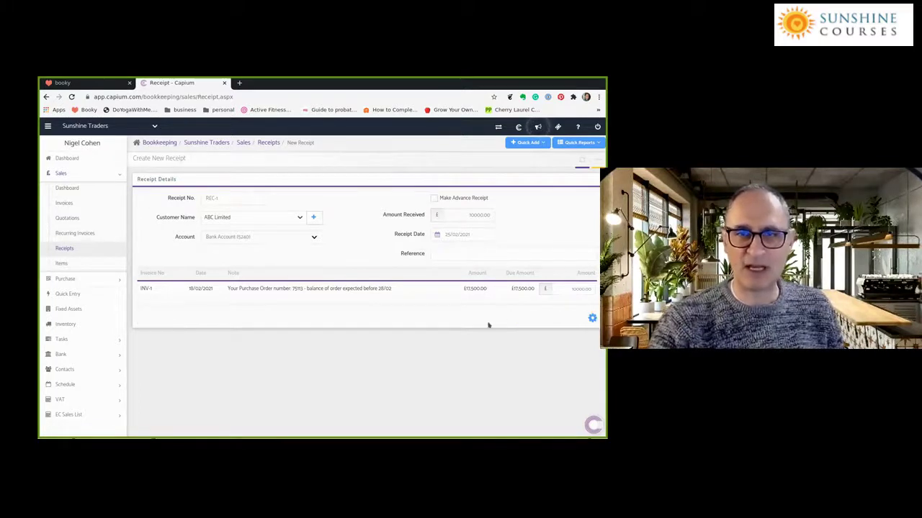
# Step: Save receipt REC-2 of £200 from Grants Traders against INV-2, then view Profit and Loss
pyautogui.click(299, 218)
pyautogui.click(232, 259)
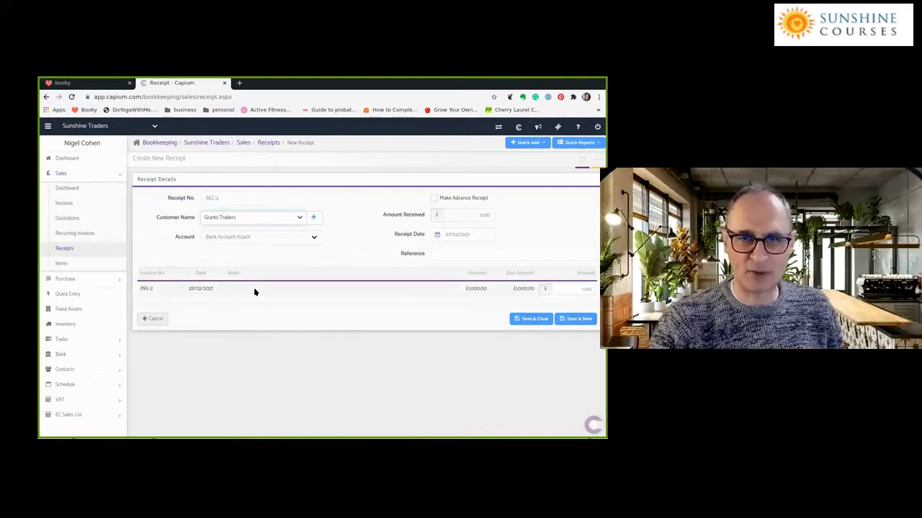
pyautogui.click(581, 288)
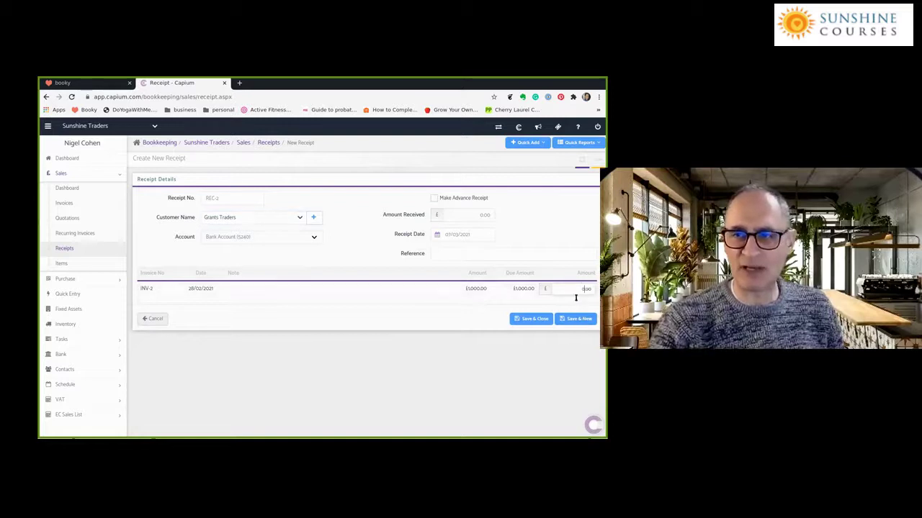
pyautogui.write('1000')
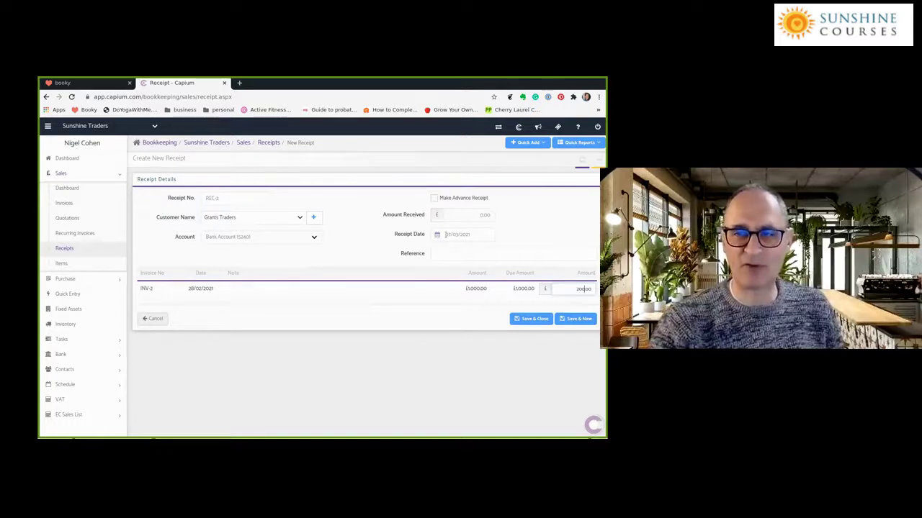
pyautogui.click(534, 319)
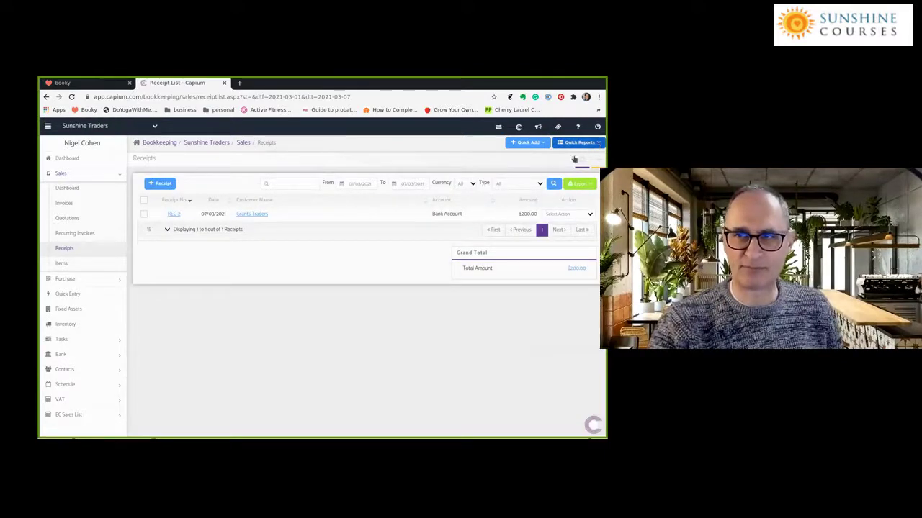
pyautogui.click(596, 144)
pyautogui.click(571, 156)
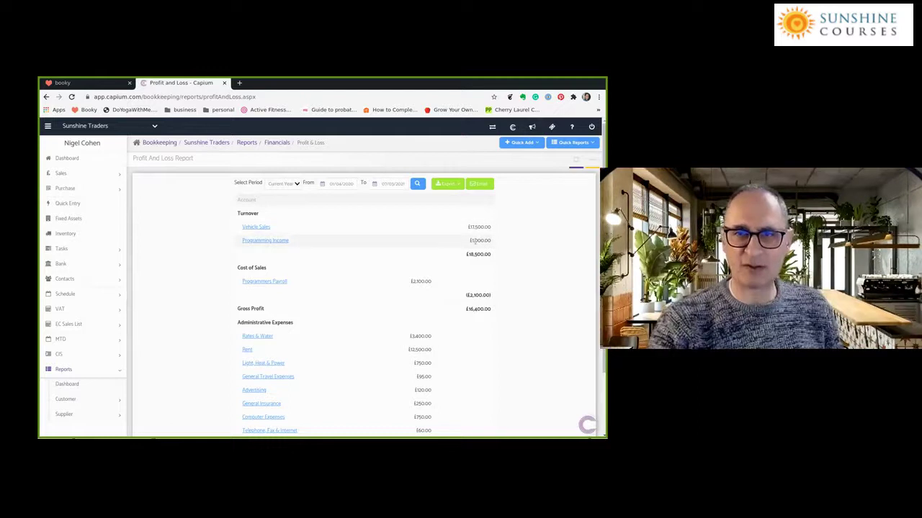
pyautogui.scroll(-2, 515, 277)
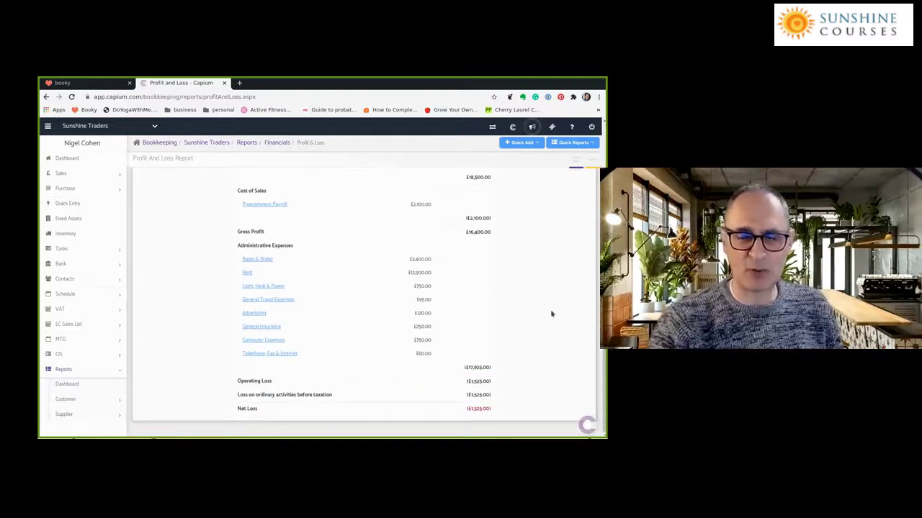
pyautogui.scroll(2, 551, 312)
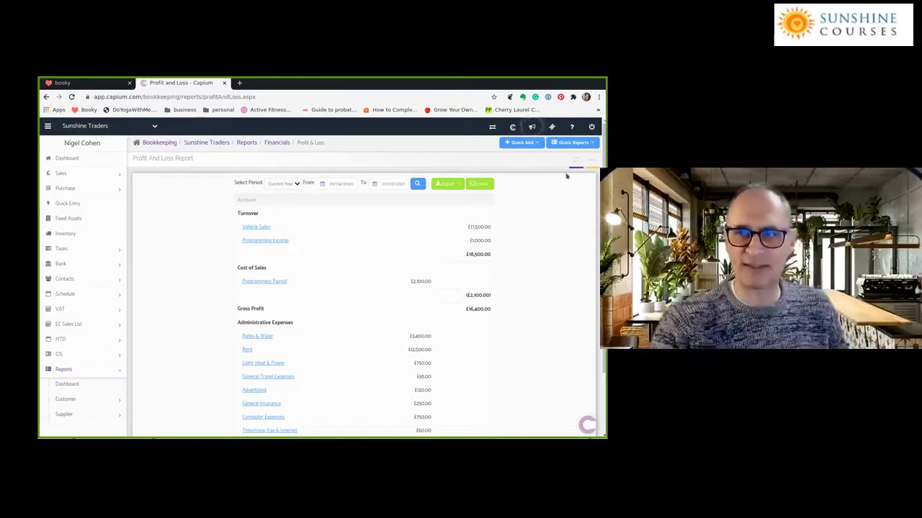
pyautogui.click(578, 144)
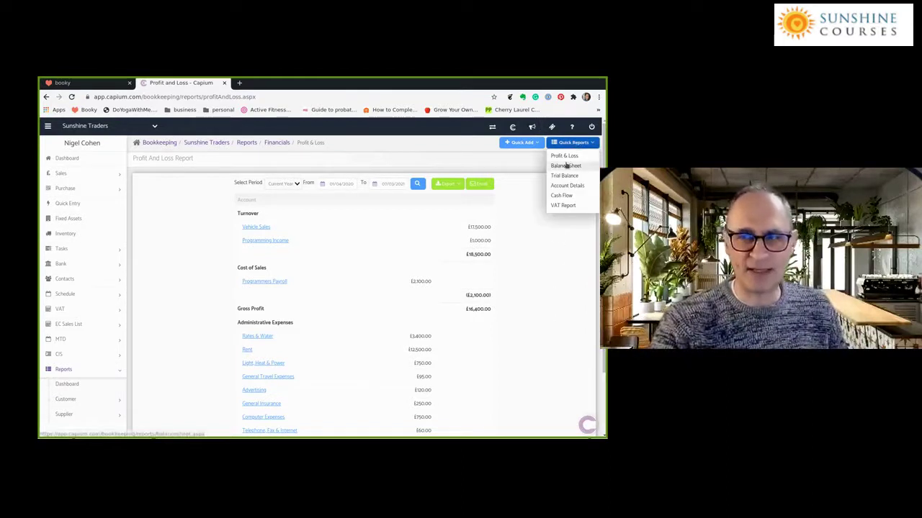
# Step: Show the Balance Sheet for Last Month: Trade Debtors £8,500.00, equity (£1,525.00)
pyautogui.click(566, 166)
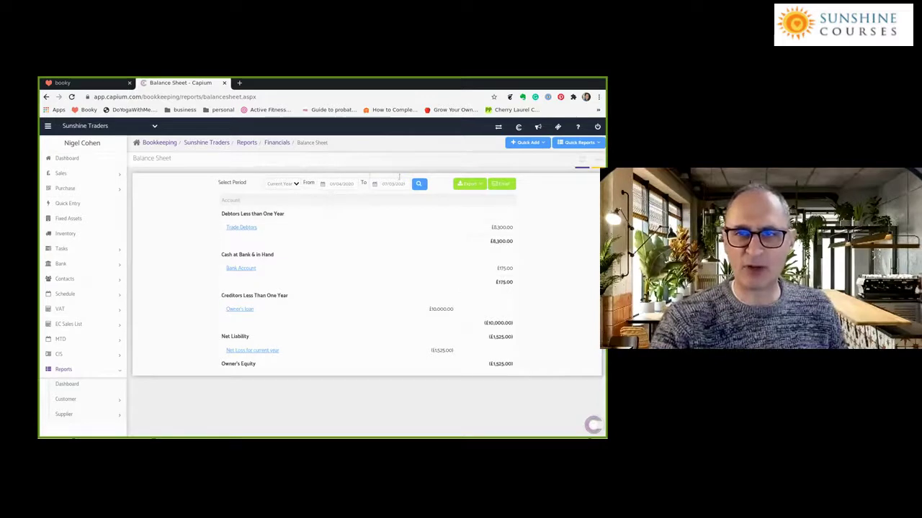
pyautogui.click(282, 184)
pyautogui.click(279, 209)
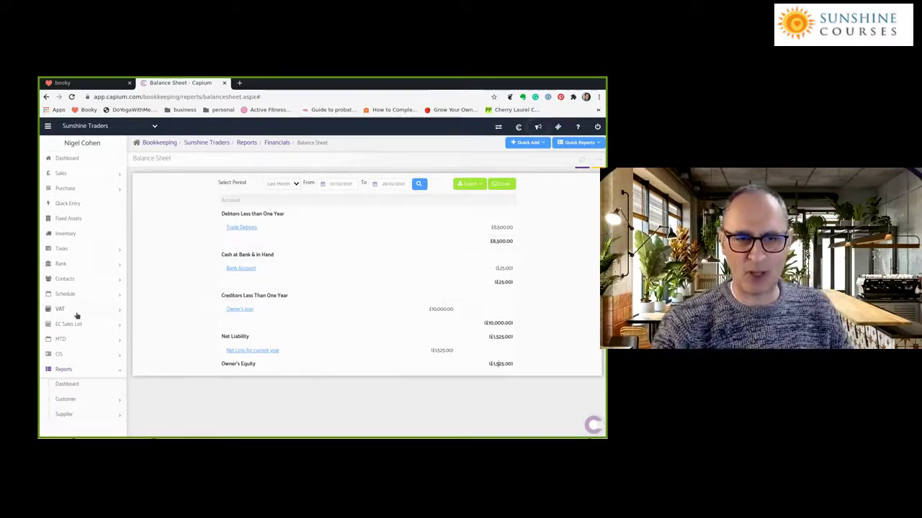
# Step: Expand Reports > Customer in the sidebar beside the Sunshine Traders Balance Sheet
pyautogui.scroll(-3, 79, 324)
pyautogui.click(65, 262)
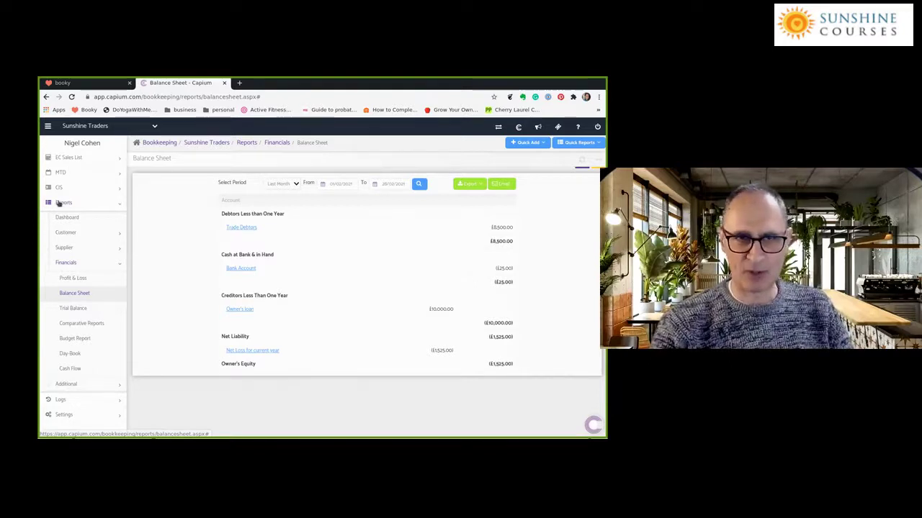
pyautogui.scroll(2, 60, 203)
pyautogui.scroll(-2, 63, 202)
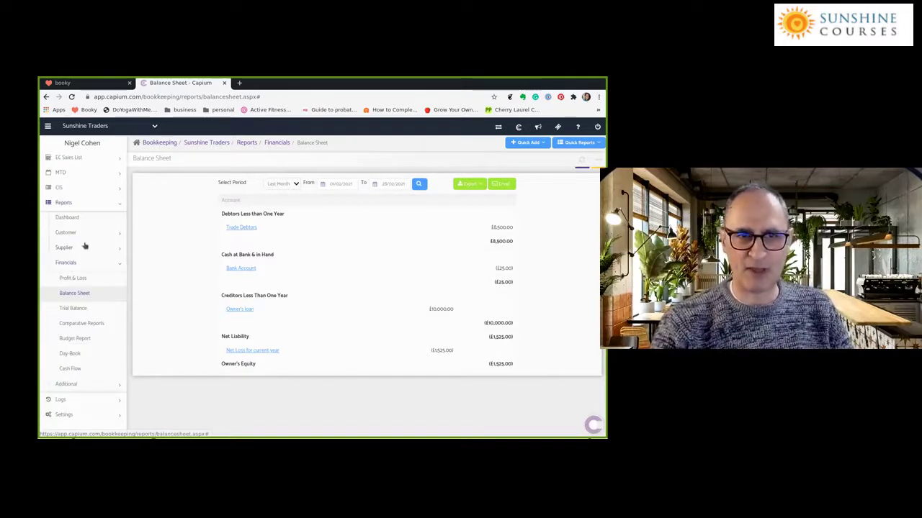
pyautogui.click(64, 233)
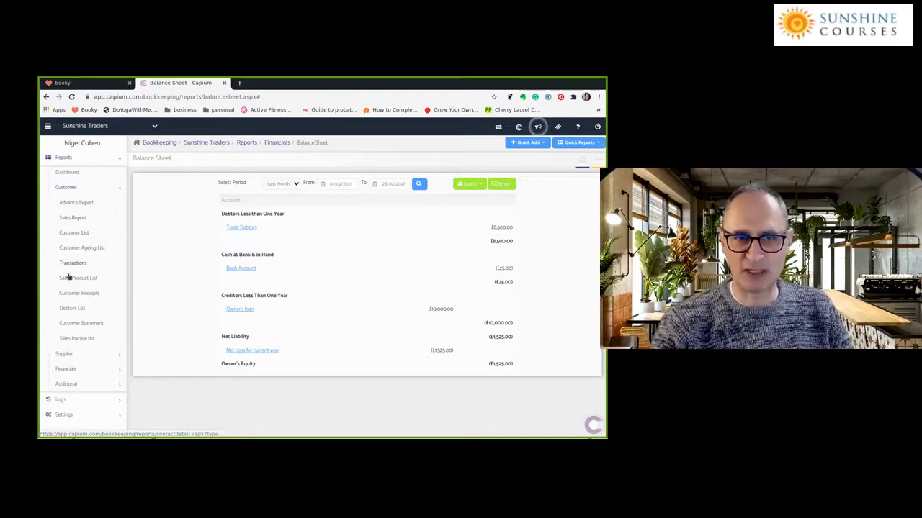
# Step: Run the Sales Report for Last Month (01/02/2021–28/02/2021), showing £18,500.00 gross sales
pyautogui.click(78, 220)
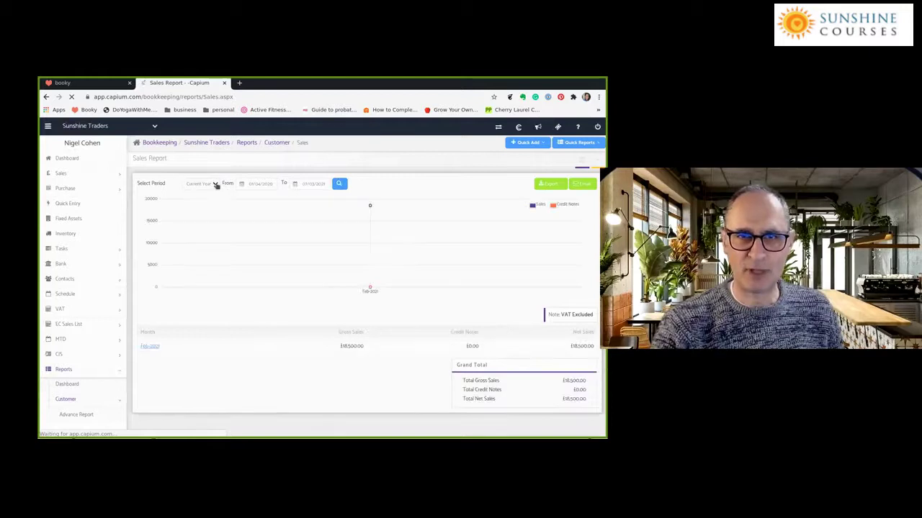
pyautogui.click(211, 183)
pyautogui.click(196, 210)
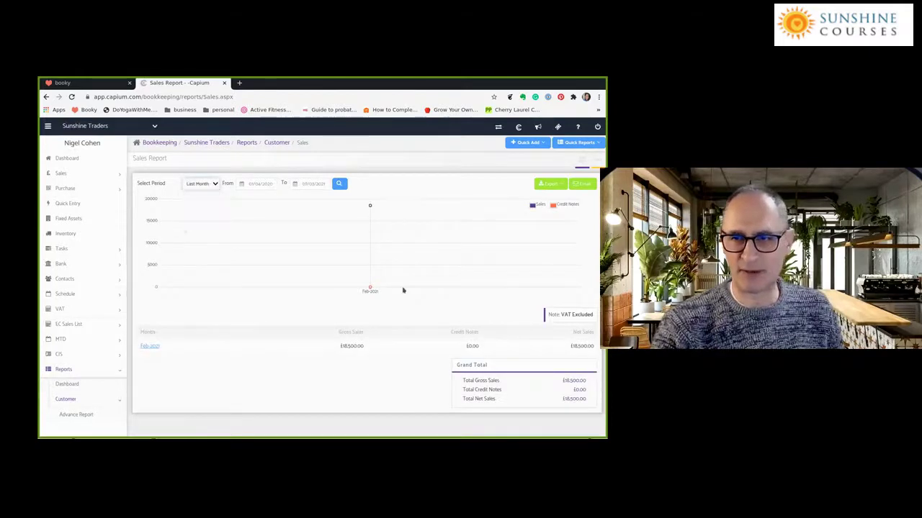
pyautogui.click(338, 185)
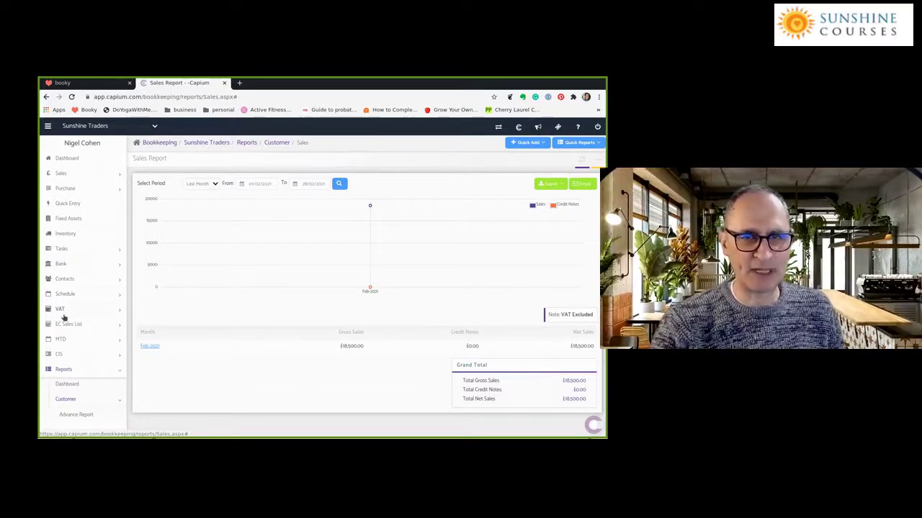
pyautogui.scroll(-3, 81, 286)
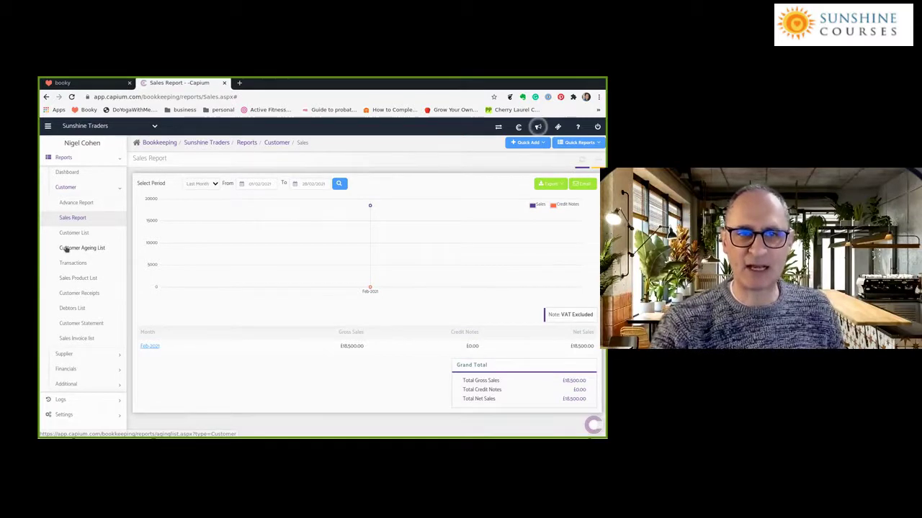
# Step: View the Customer List report listing ABC Limited and Grants Traders
pyautogui.click(69, 233)
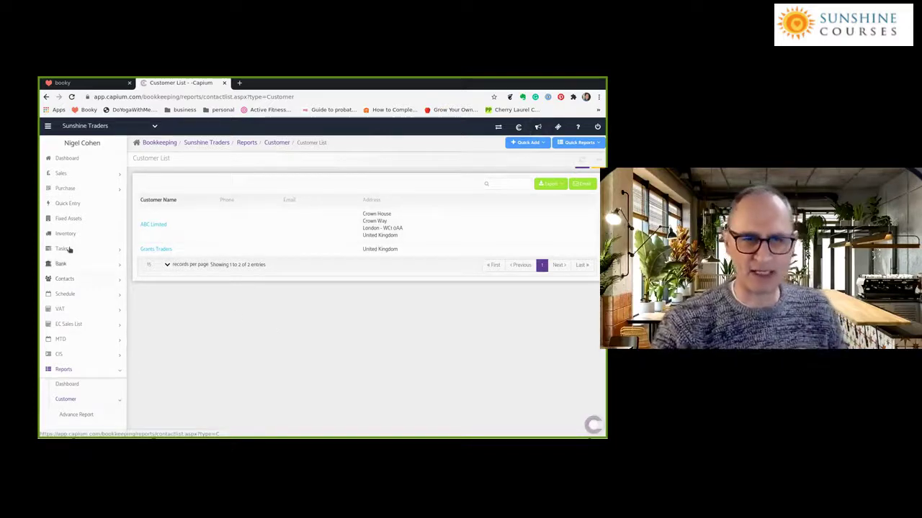
pyautogui.scroll(-1, 83, 326)
pyautogui.scroll(-2, 83, 325)
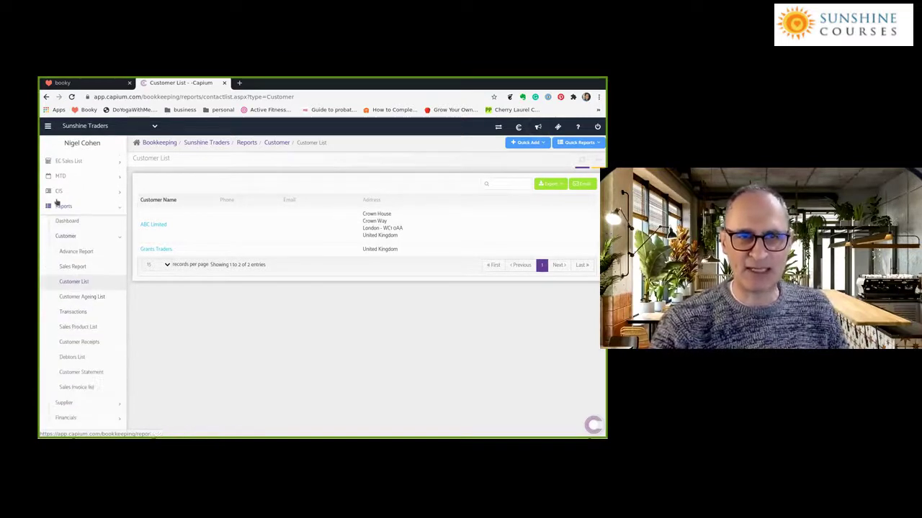
pyautogui.click(72, 297)
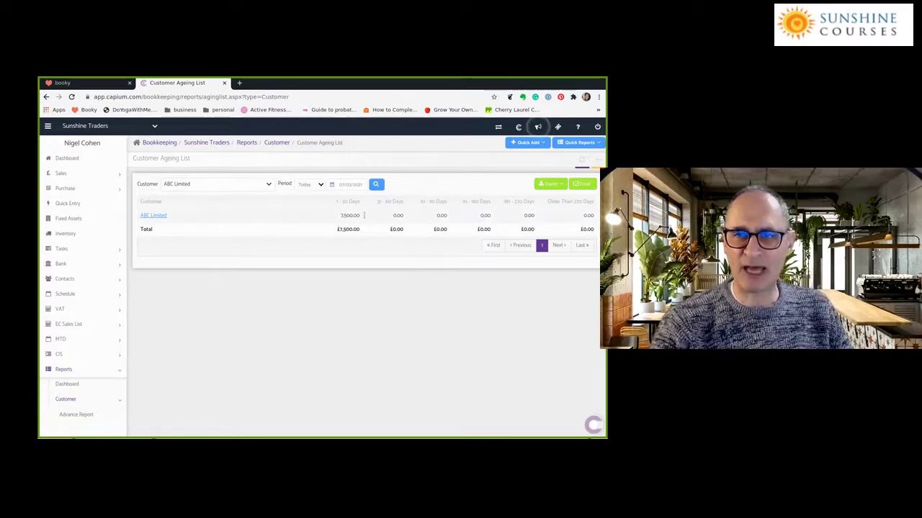
# Step: Filter the Customer Ageing List to Grants Traders, then back to All customers
pyautogui.click(266, 185)
pyautogui.click(189, 238)
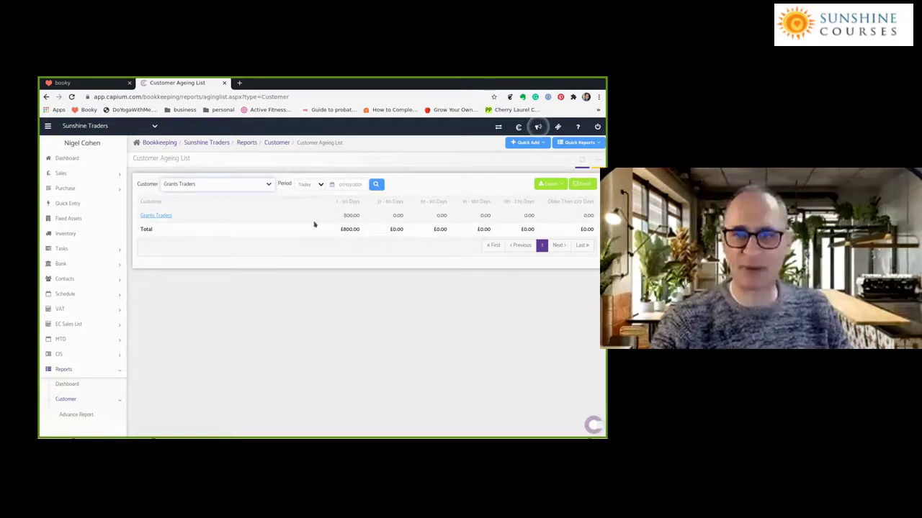
pyautogui.click(269, 185)
pyautogui.click(162, 210)
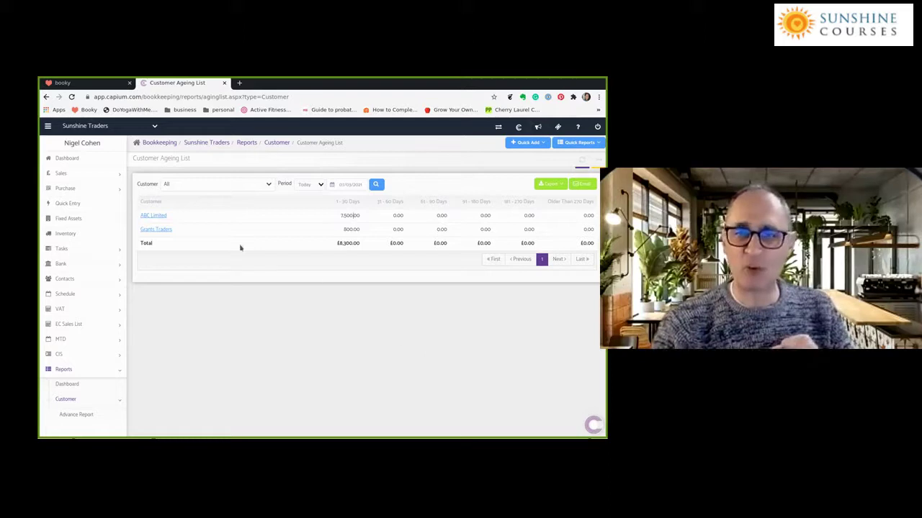
pyautogui.click(155, 216)
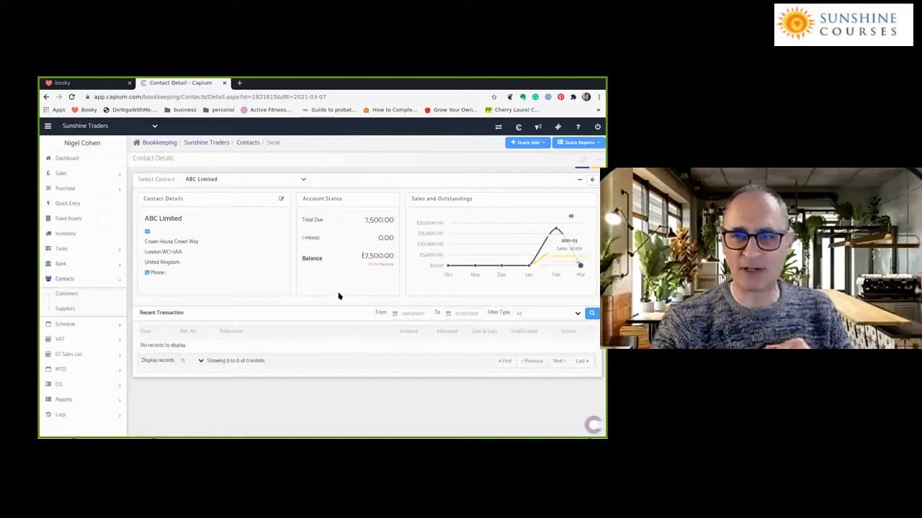
# Step: List ABC Limited's transactions from 01/02/2021 onward
pyautogui.click(401, 313)
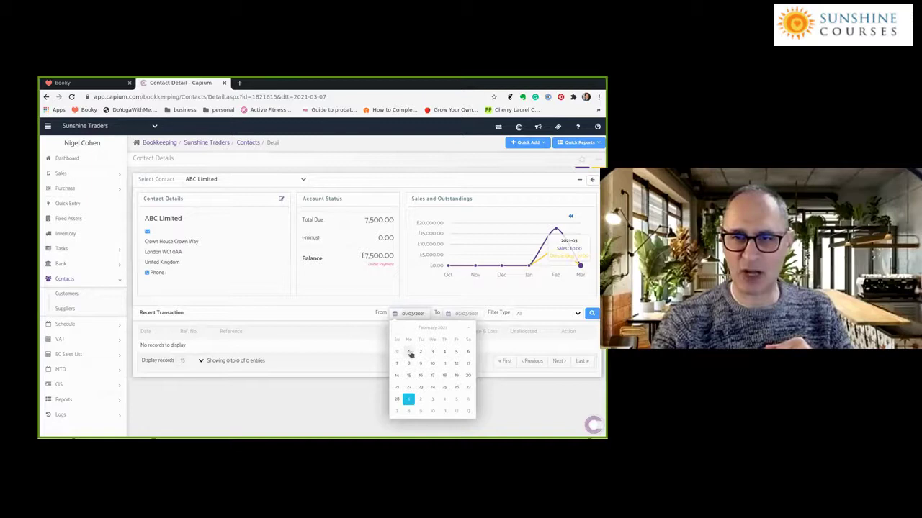
pyautogui.click(408, 351)
pyautogui.click(592, 313)
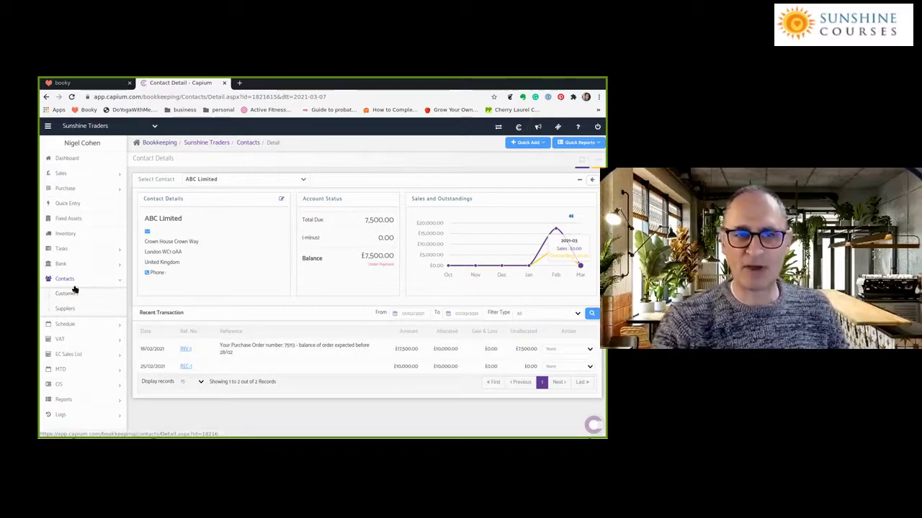
# Step: Expand Reports > Customer in the sidebar
pyautogui.scroll(-1, 68, 317)
pyautogui.click(61, 384)
pyautogui.scroll(-5, 72, 346)
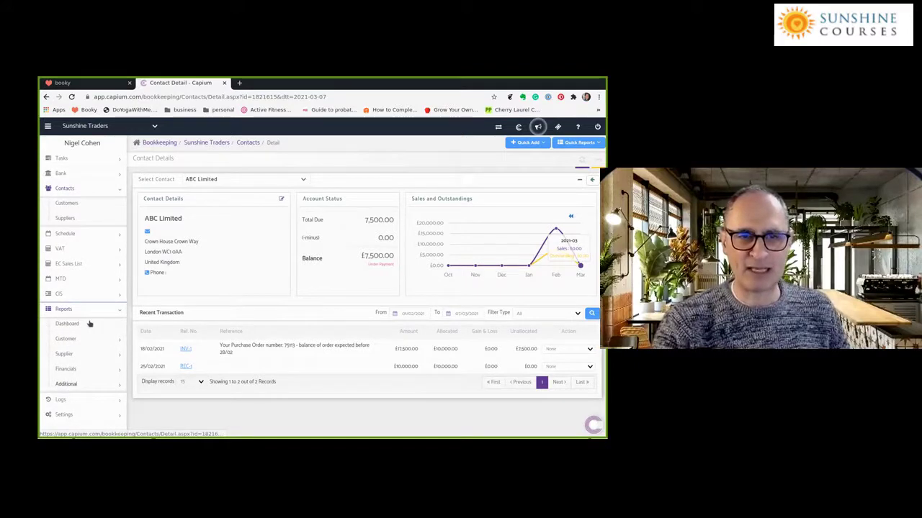
pyautogui.click(79, 338)
# Step: View ABC Limited's all-periods Customer Statement (7,500.00 balance), closing Export without exporting
pyautogui.click(91, 323)
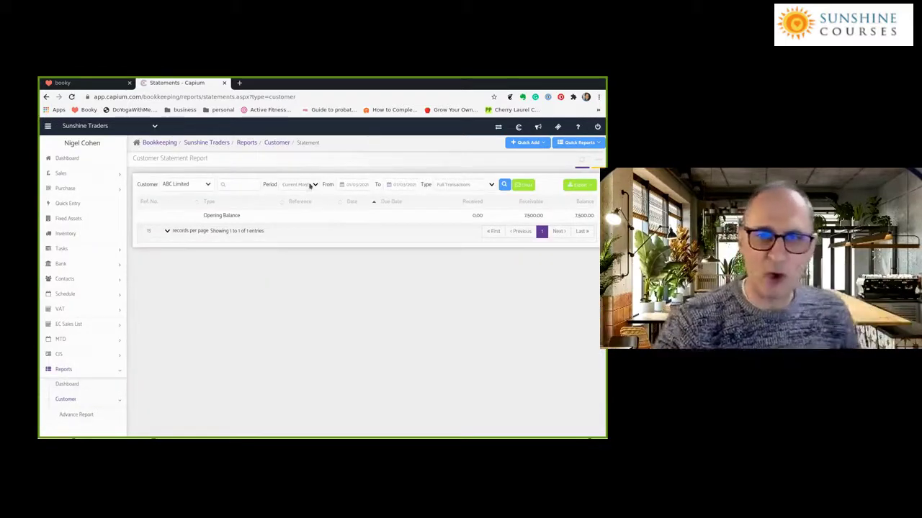
pyautogui.click(311, 186)
pyautogui.click(303, 229)
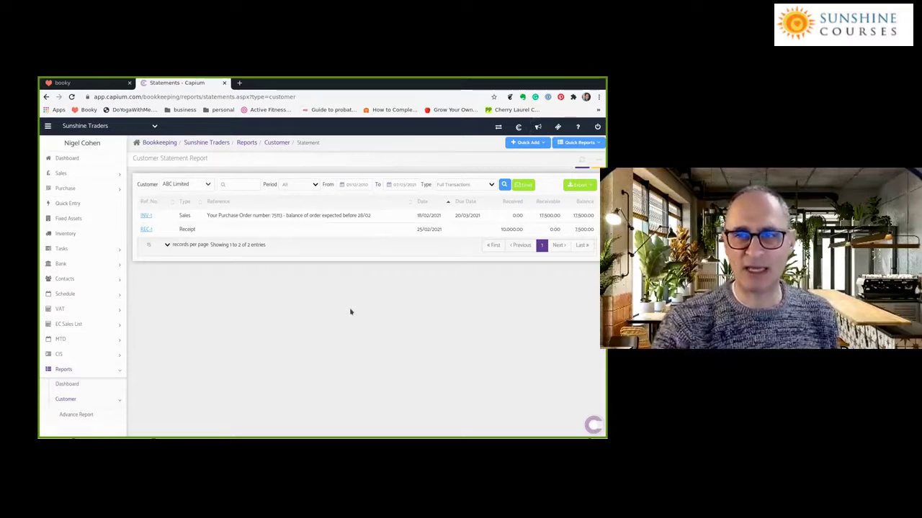
pyautogui.click(590, 185)
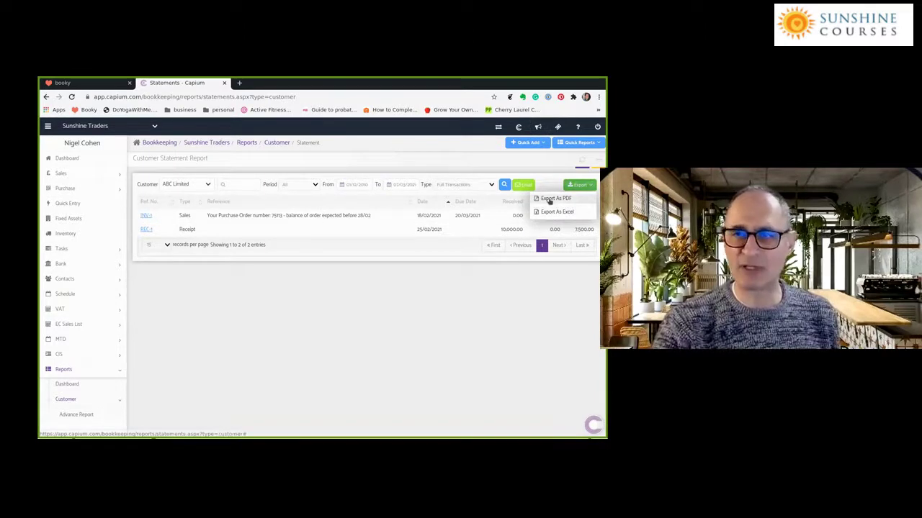
pyautogui.click(470, 338)
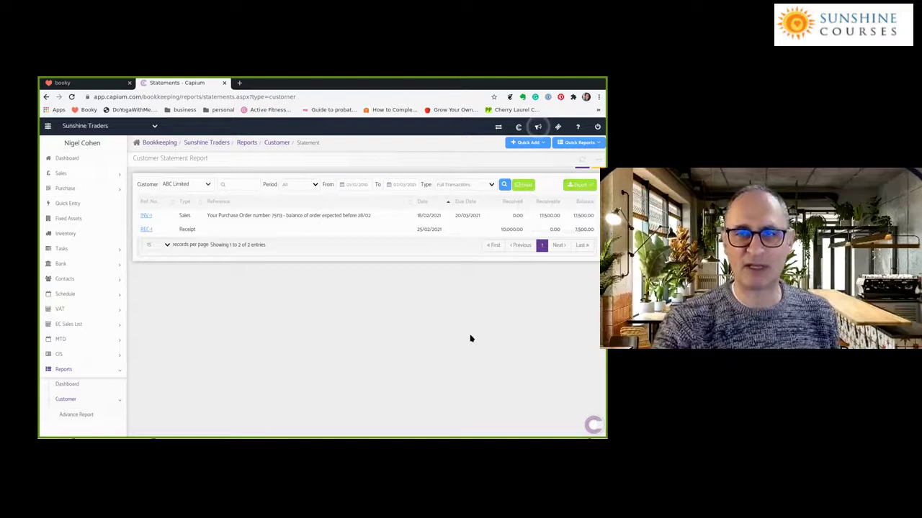
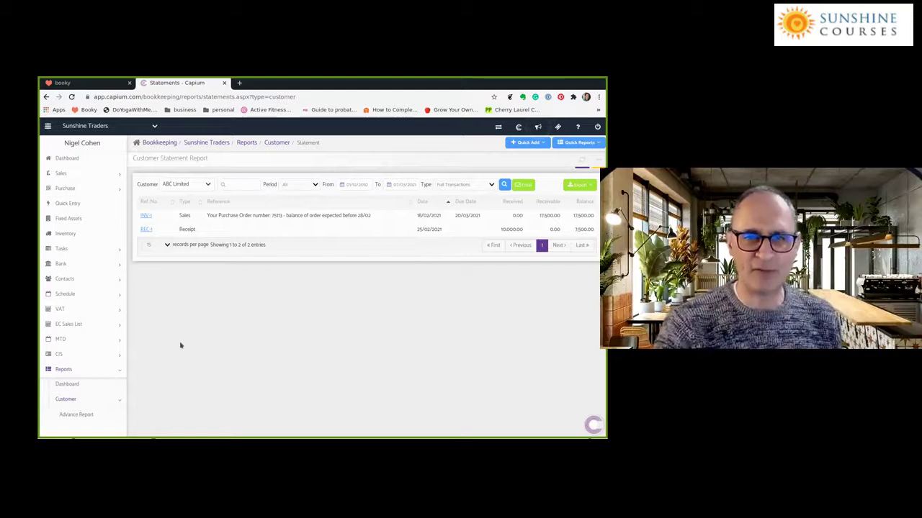
# Step: Open the sales invoice list and move its From date earlier, to 01/02/2021
pyautogui.click(62, 174)
pyautogui.click(63, 204)
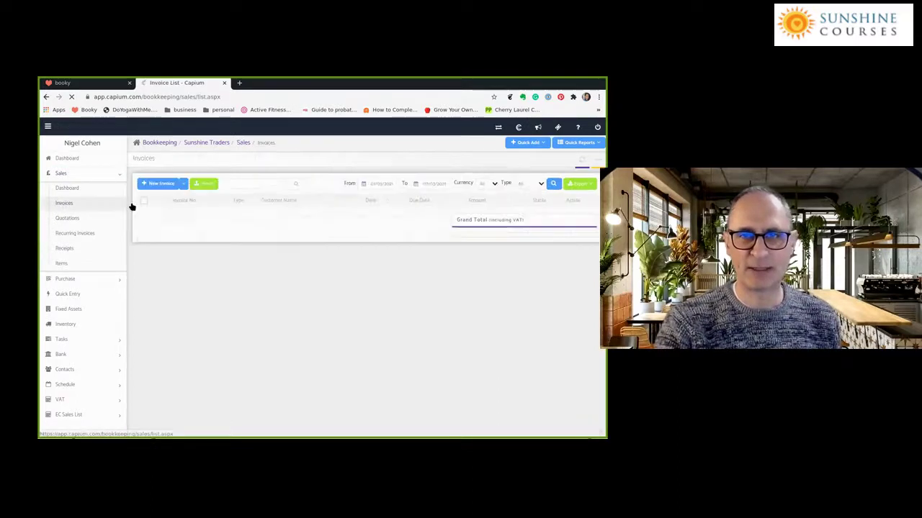
pyautogui.click(381, 183)
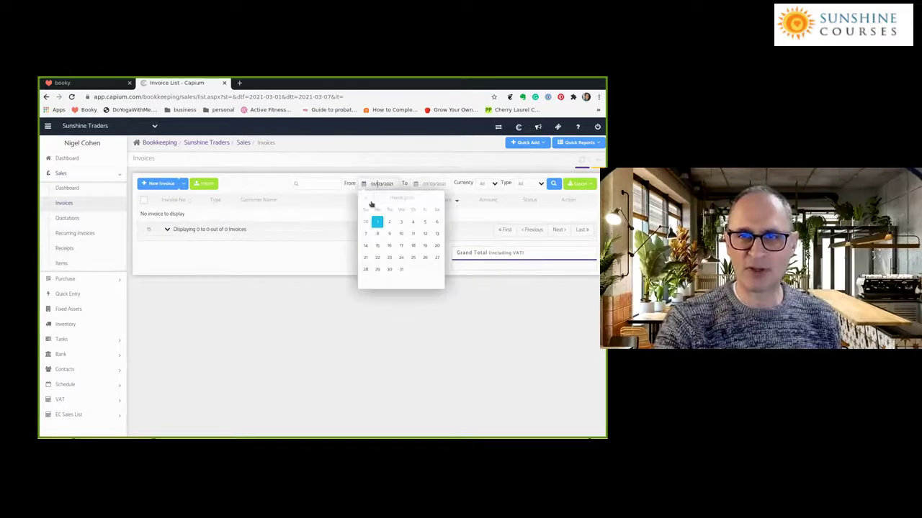
pyautogui.click(377, 269)
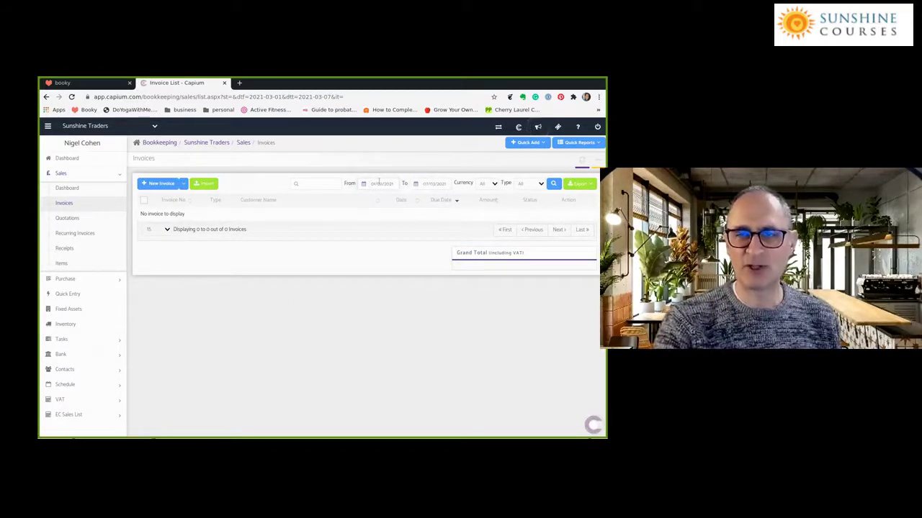
pyautogui.click(553, 184)
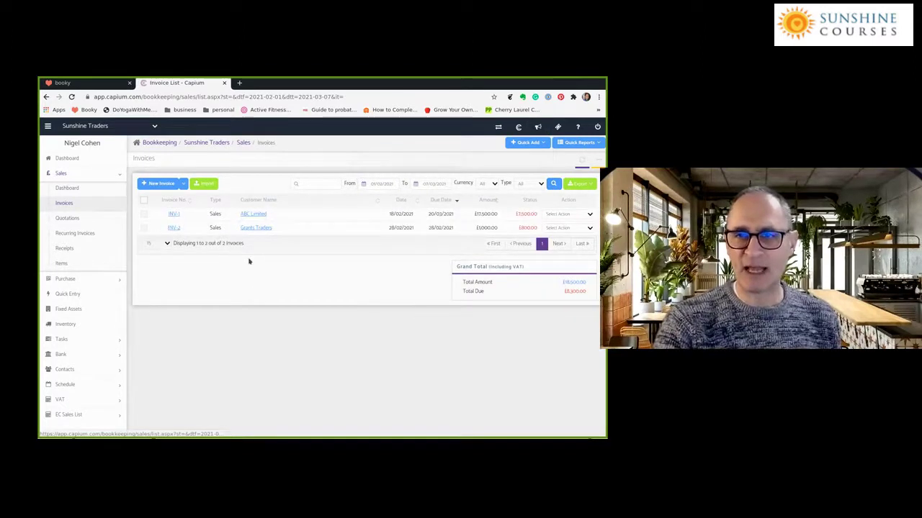
# Step: Check INV-2's action menu without choosing anything, then open invoice INV-2's details
pyautogui.click(248, 229)
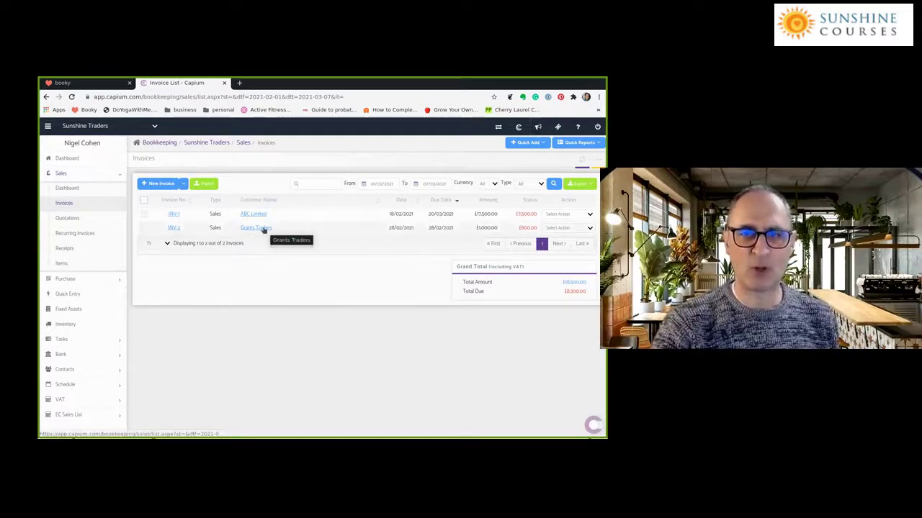
pyautogui.click(589, 228)
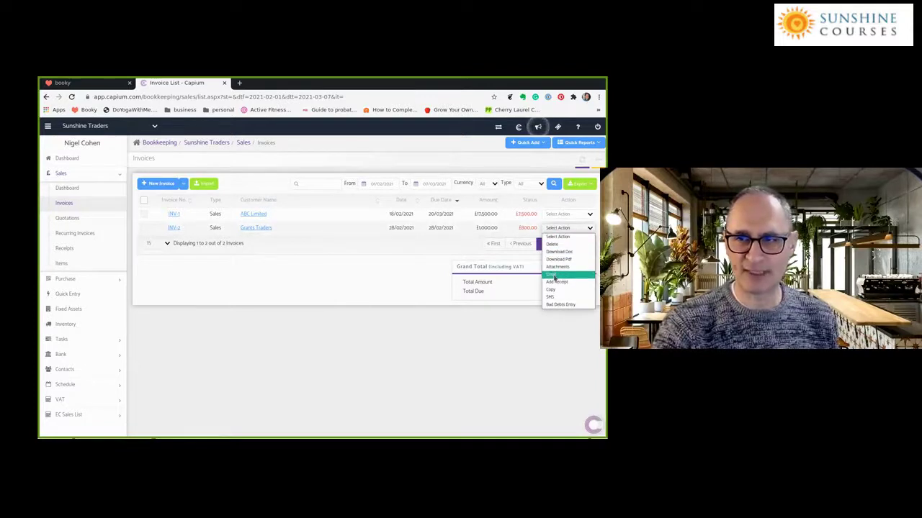
pyautogui.click(377, 277)
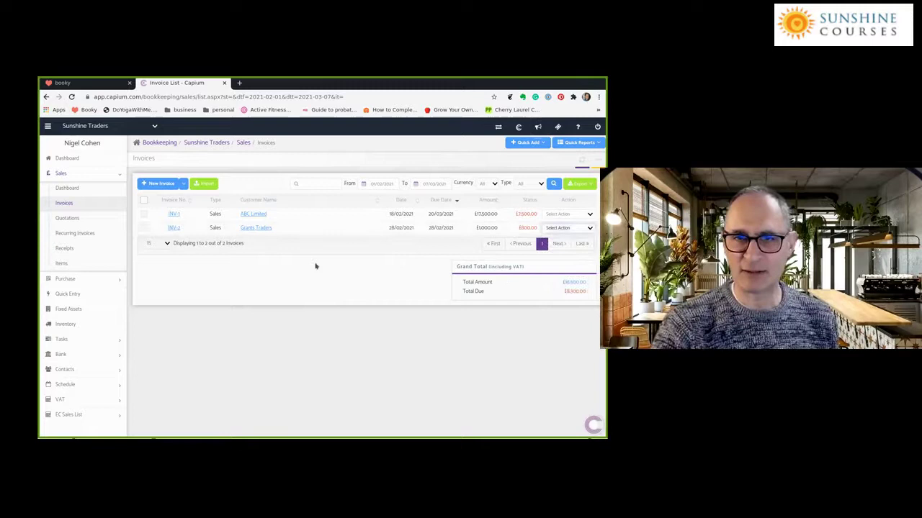
pyautogui.click(171, 227)
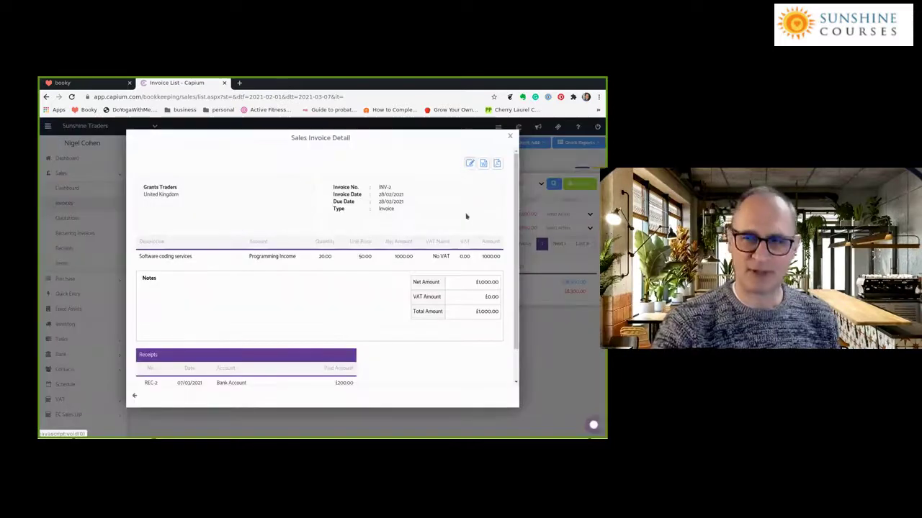
pyautogui.click(468, 164)
pyautogui.click(467, 170)
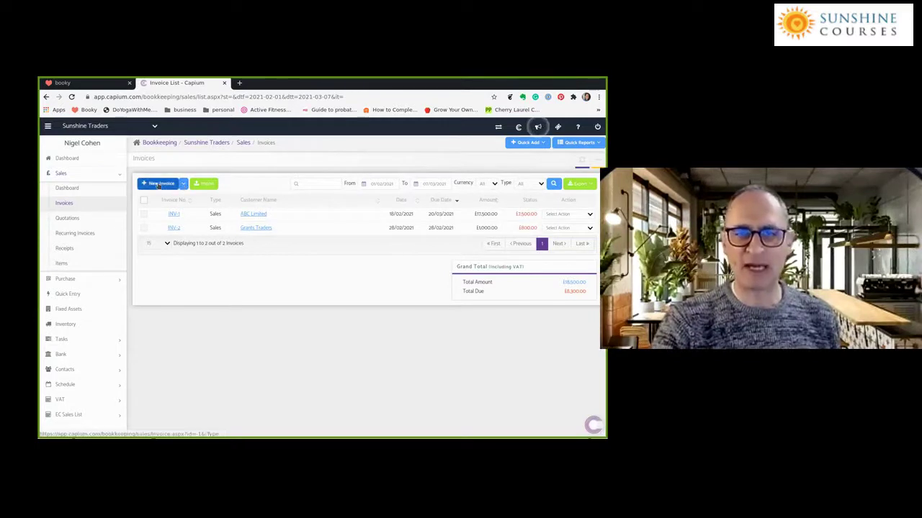
# Step: Start a blank credit note from the New Invoice dropdown
pyautogui.click(182, 184)
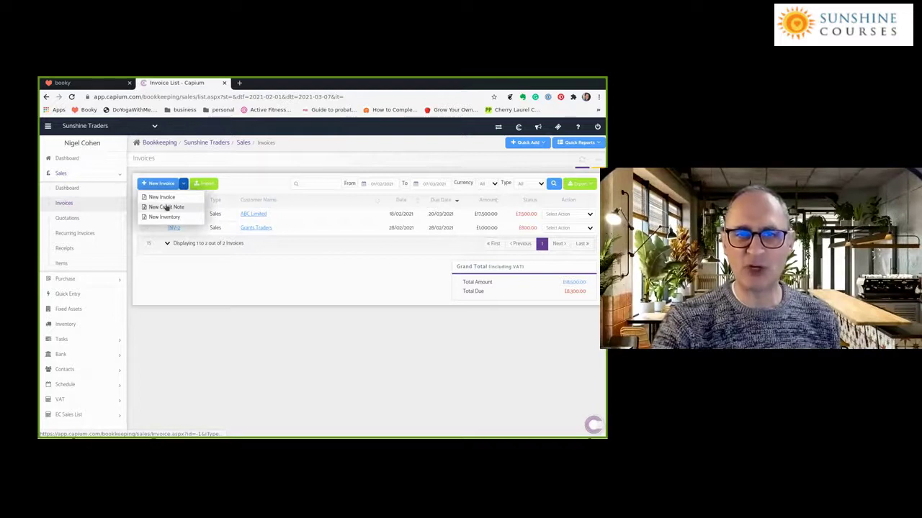
pyautogui.click(166, 207)
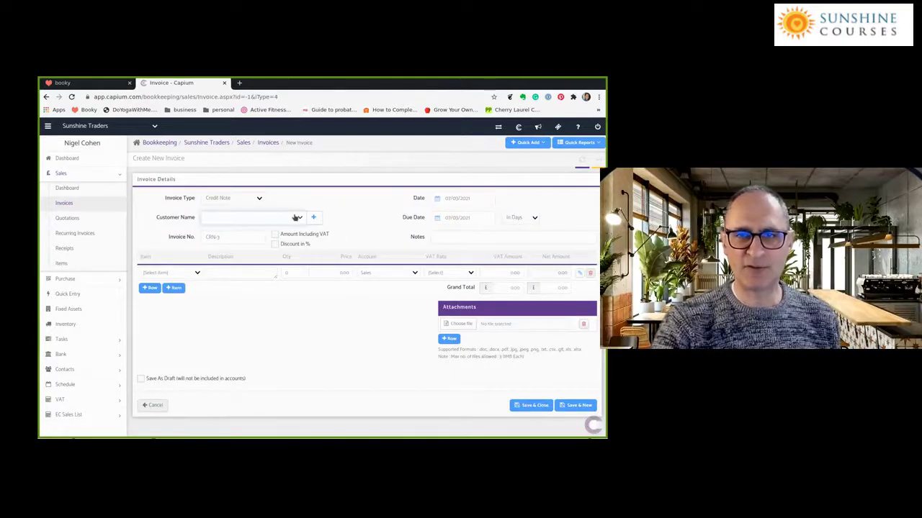
# Step: Set customer Grants Traders and the note 'Correct invoice INV-2 with incorrect rate charged'
pyautogui.click(294, 217)
pyautogui.click(220, 257)
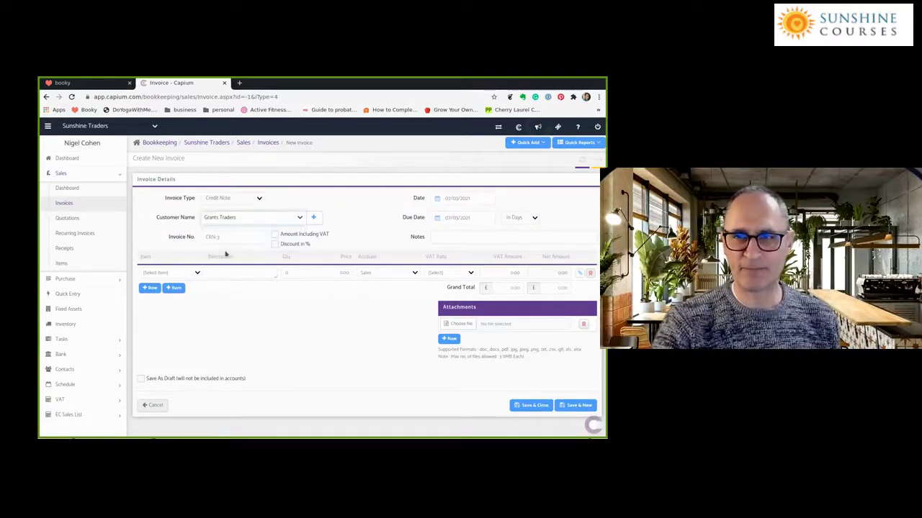
pyautogui.click(443, 237)
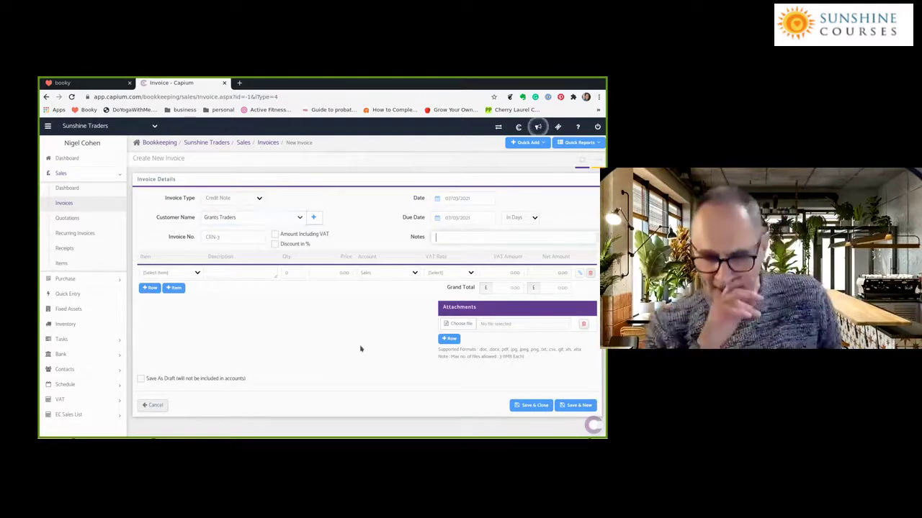
pyautogui.write('Co')
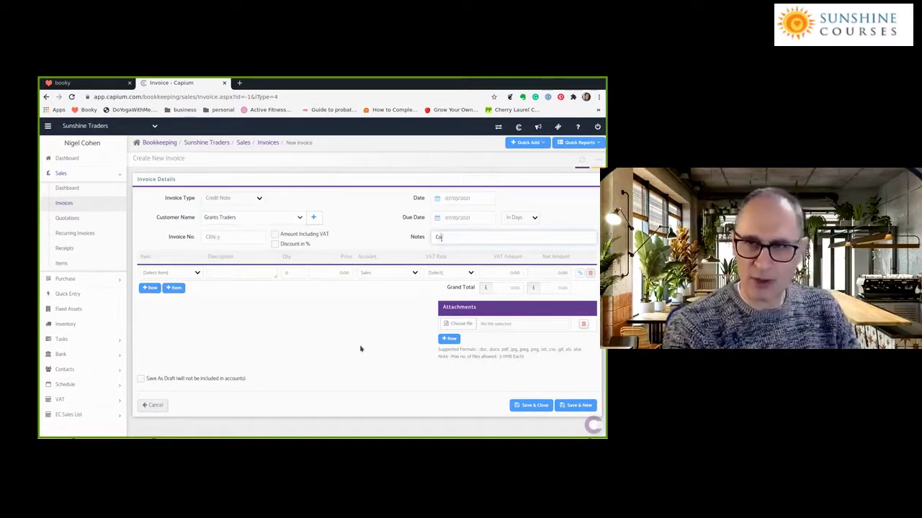
pyautogui.write('rrect invoice ')
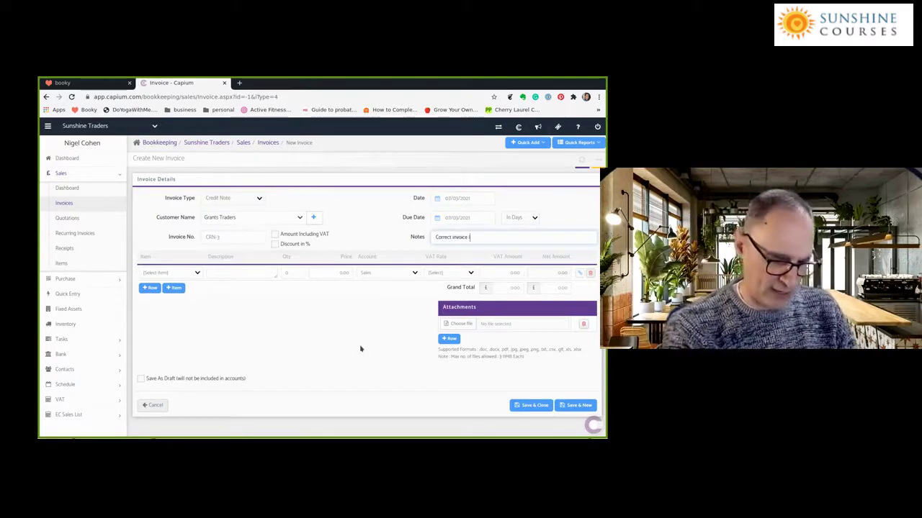
pyautogui.write('INV-2')
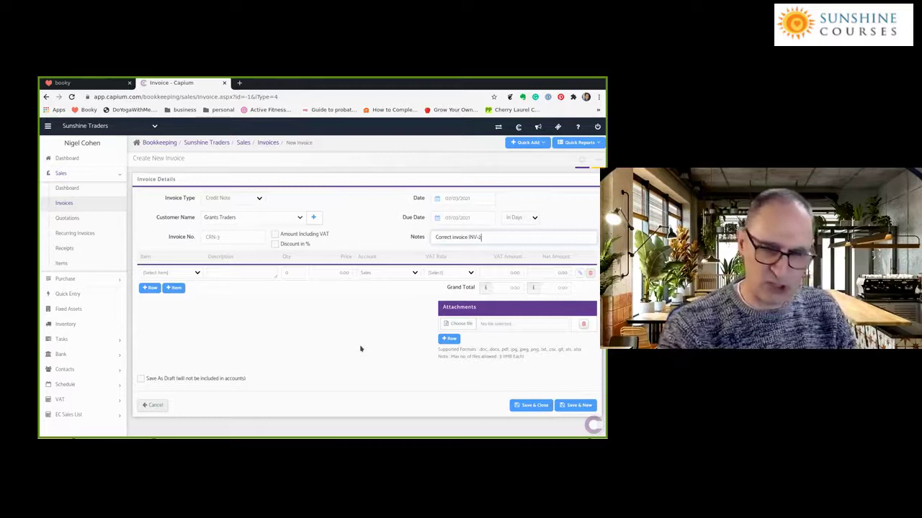
pyautogui.write(' with over')
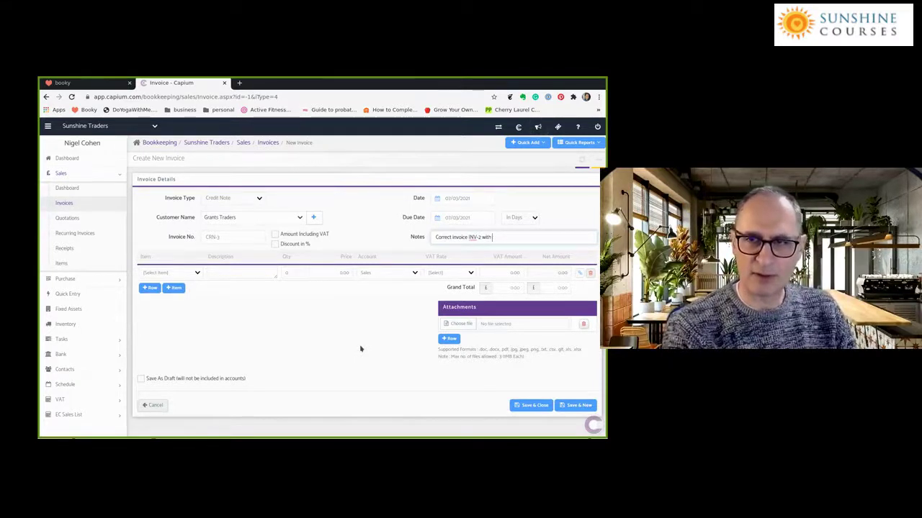
pyautogui.press('BackSpace')
pyautogui.write('incorrect rate cha')
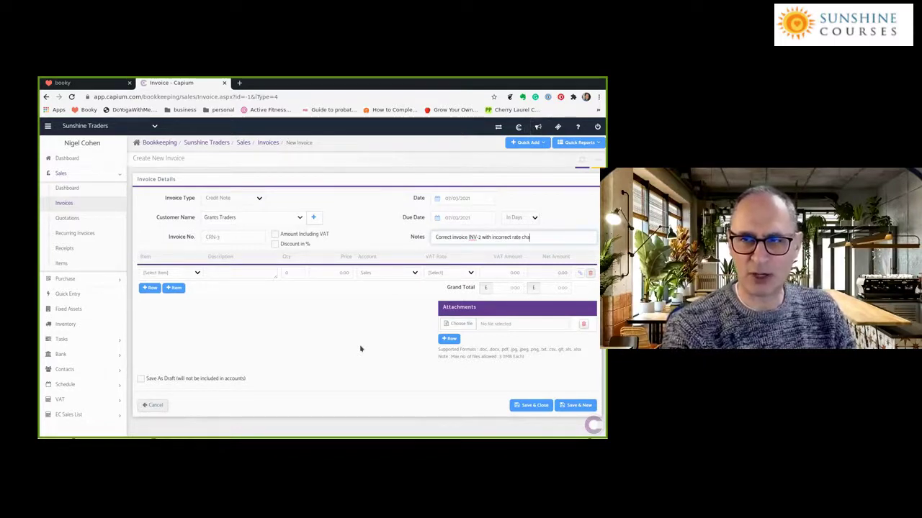
pyautogui.write('rged')
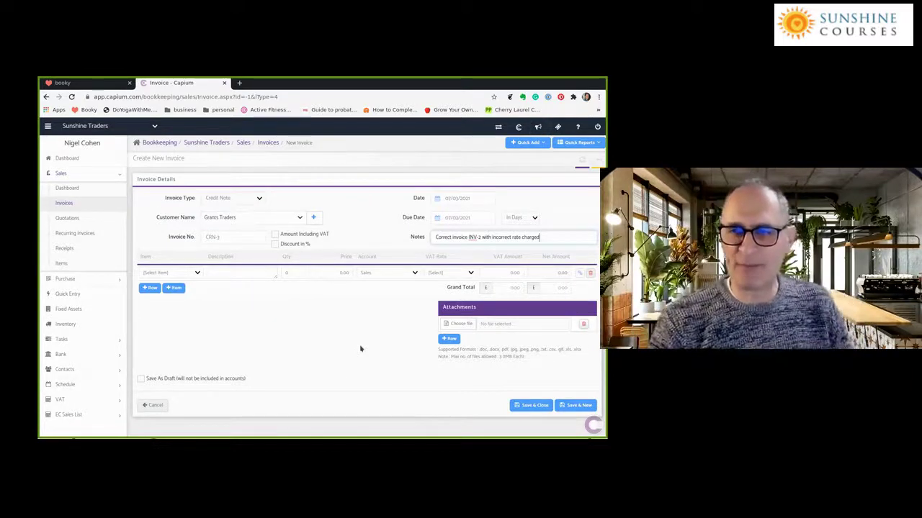
# Step: Add a Software Coding line: quantity 20 at 40.00, Programming Income, totalling 800.00
pyautogui.click(177, 272)
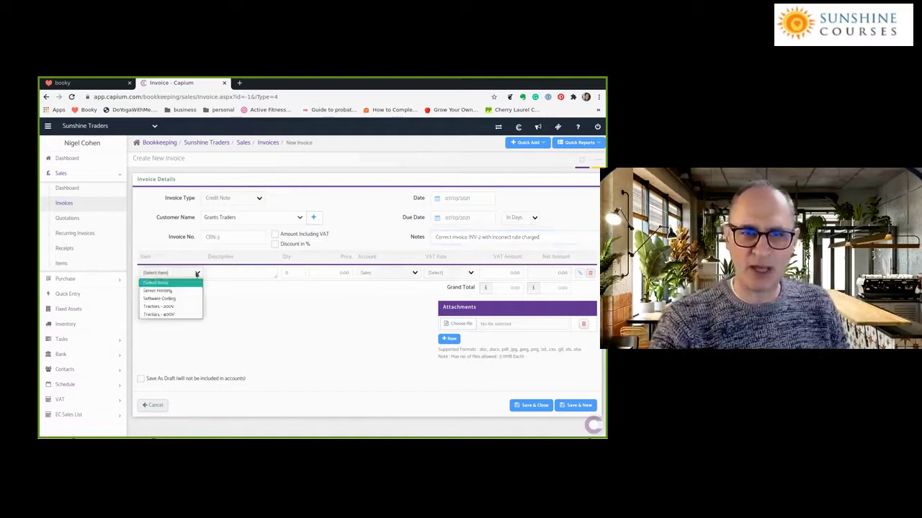
pyautogui.click(165, 298)
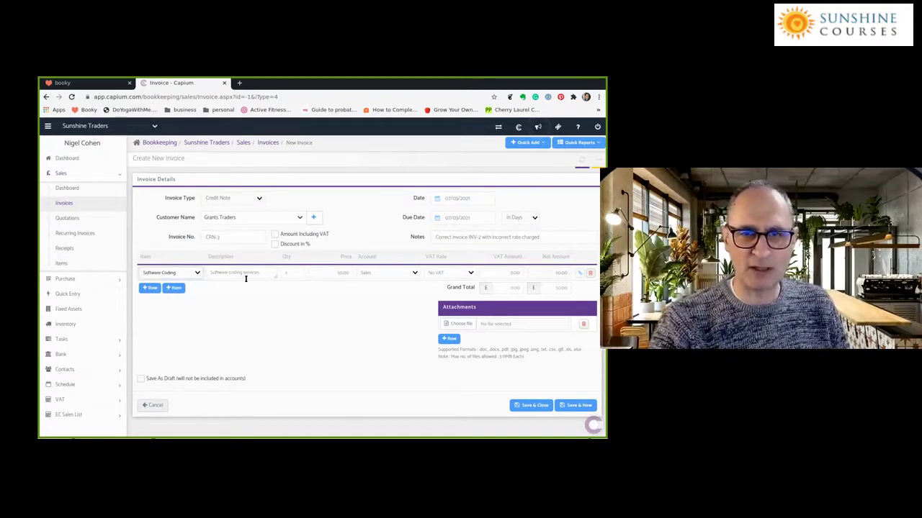
pyautogui.click(298, 273)
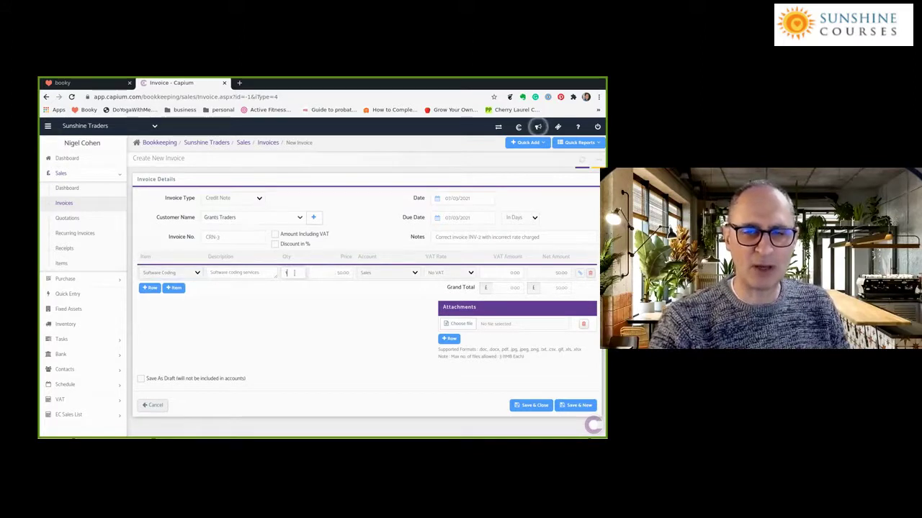
pyautogui.click(331, 273)
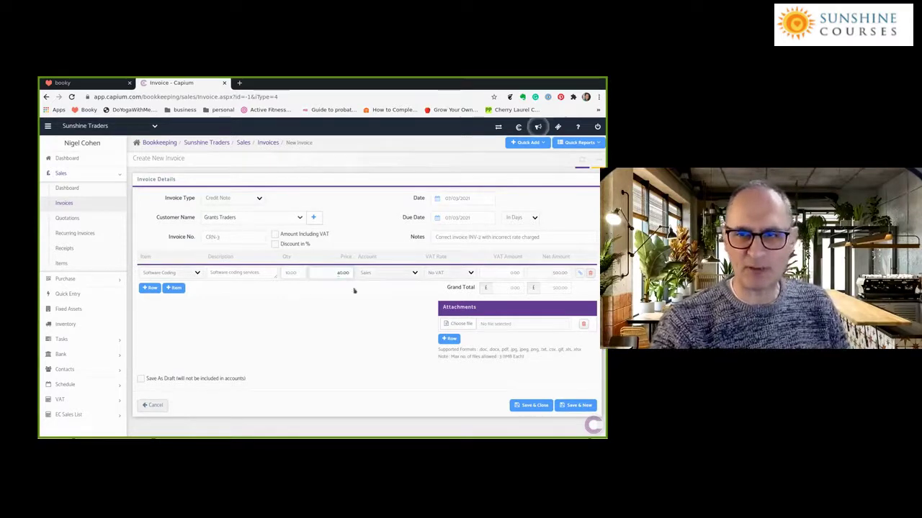
pyautogui.write('4')
pyautogui.click(388, 272)
pyautogui.click(384, 324)
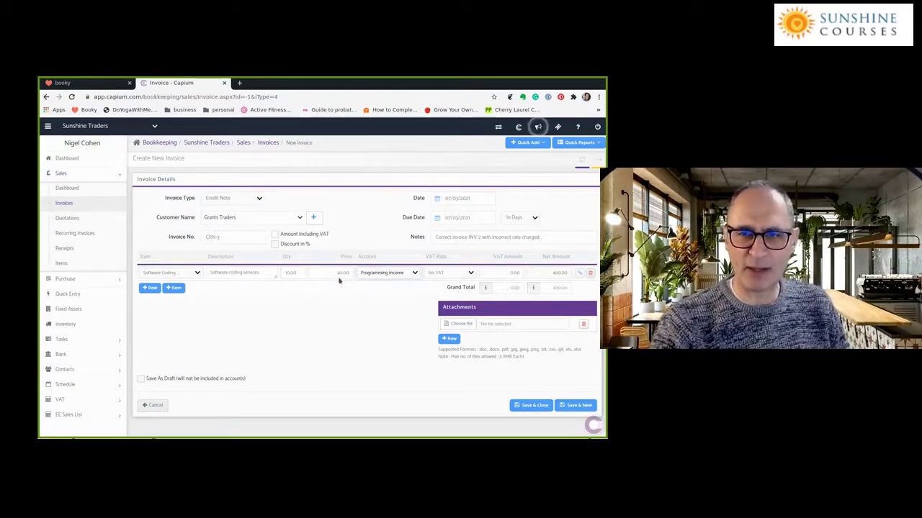
pyautogui.click(286, 272)
pyautogui.write('2')
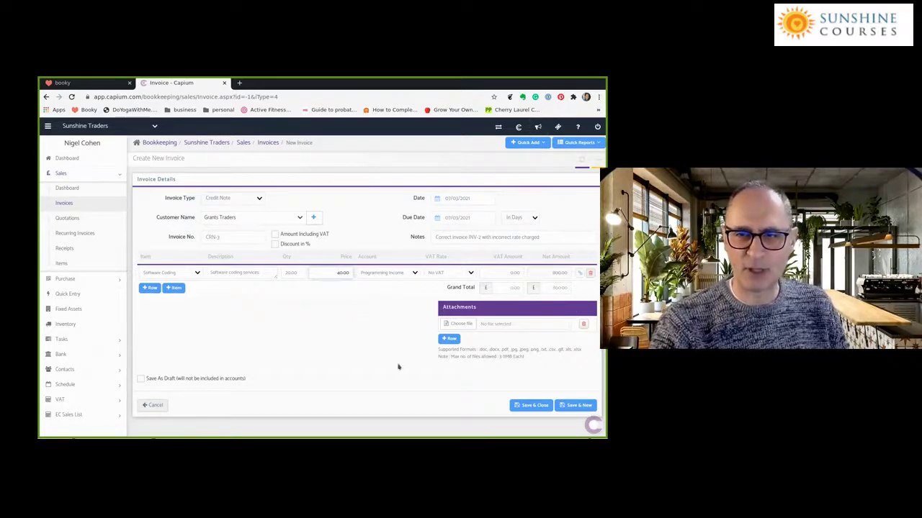
# Step: Save credit note CRN-3 and allocate 800.00 of it against INV-2
pyautogui.click(540, 406)
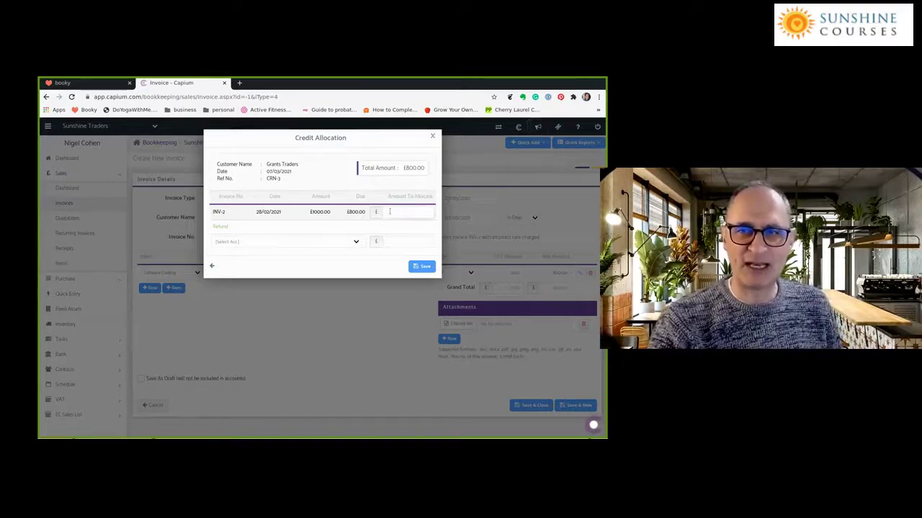
pyautogui.write('800.00')
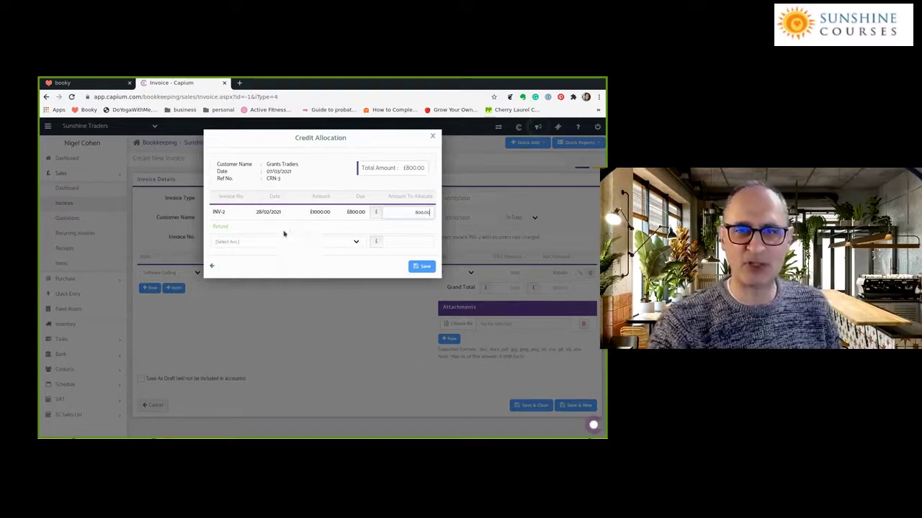
pyautogui.click(421, 266)
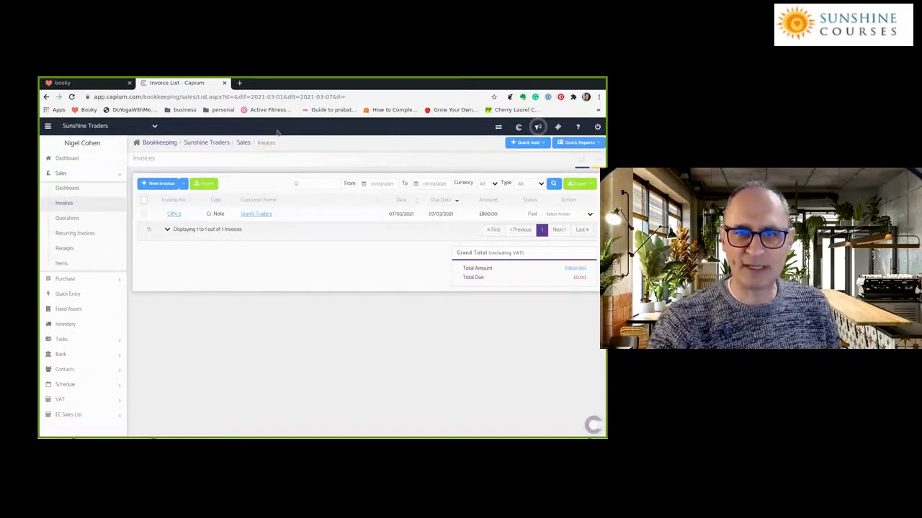
pyautogui.click(368, 184)
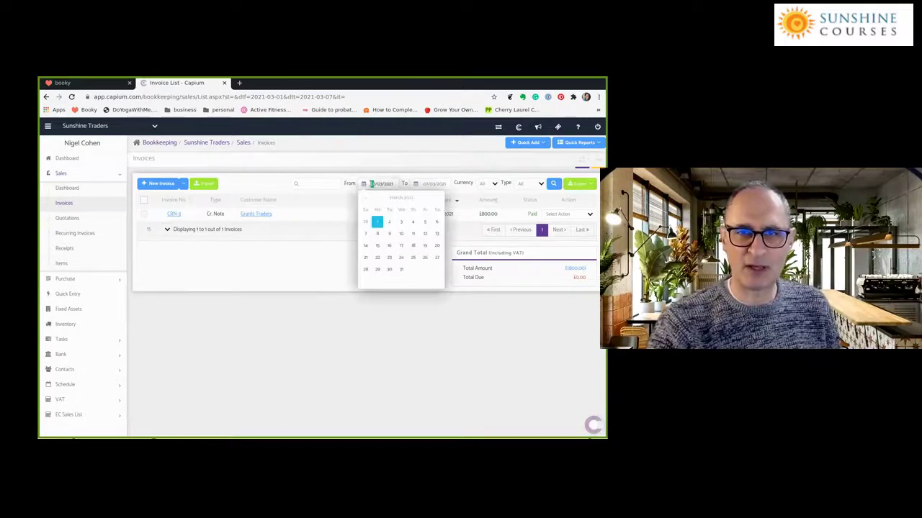
pyautogui.click(271, 332)
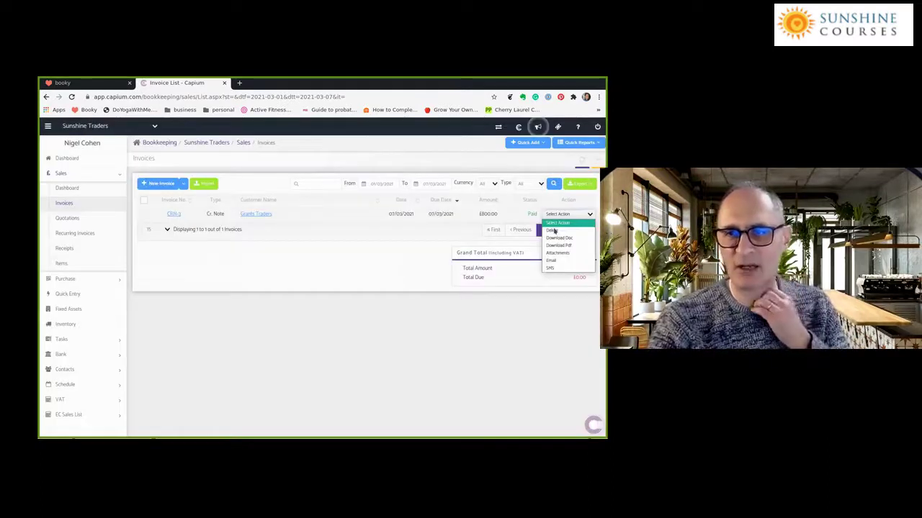
pyautogui.click(345, 257)
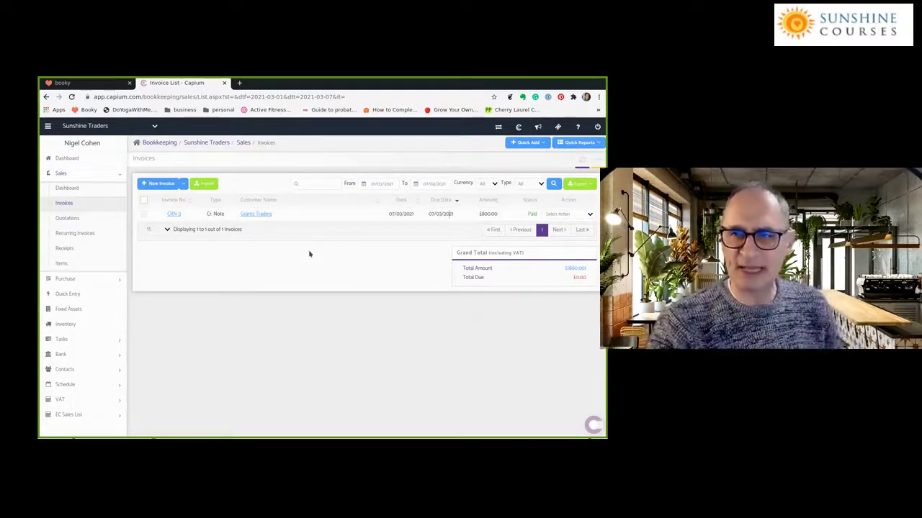
# Step: Look over the Balance Sheet and Profit & Loss quick reports, then return to sales invoices
pyautogui.click(596, 143)
pyautogui.click(571, 166)
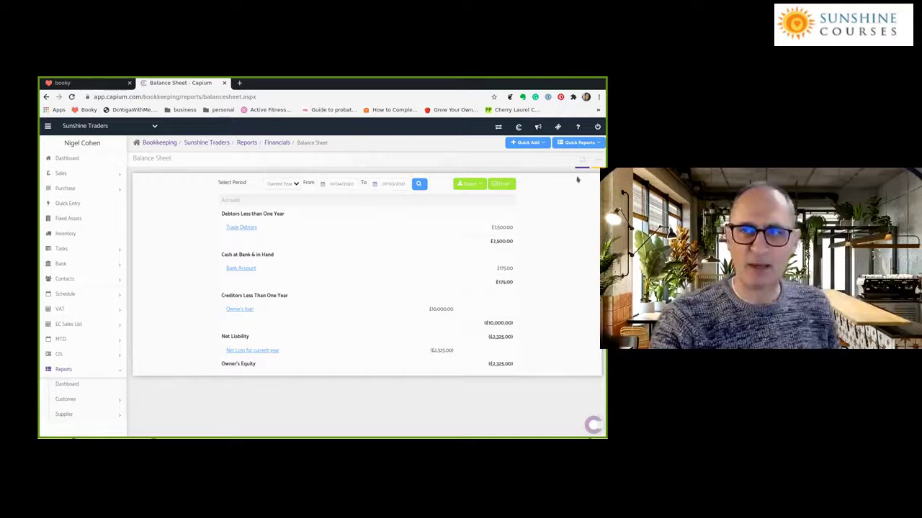
pyautogui.click(579, 142)
pyautogui.click(570, 154)
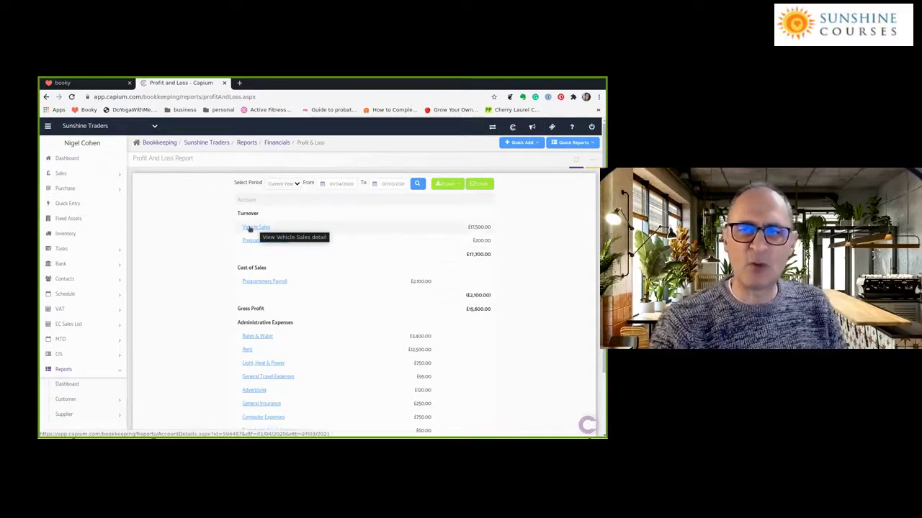
pyautogui.click(58, 174)
pyautogui.click(64, 202)
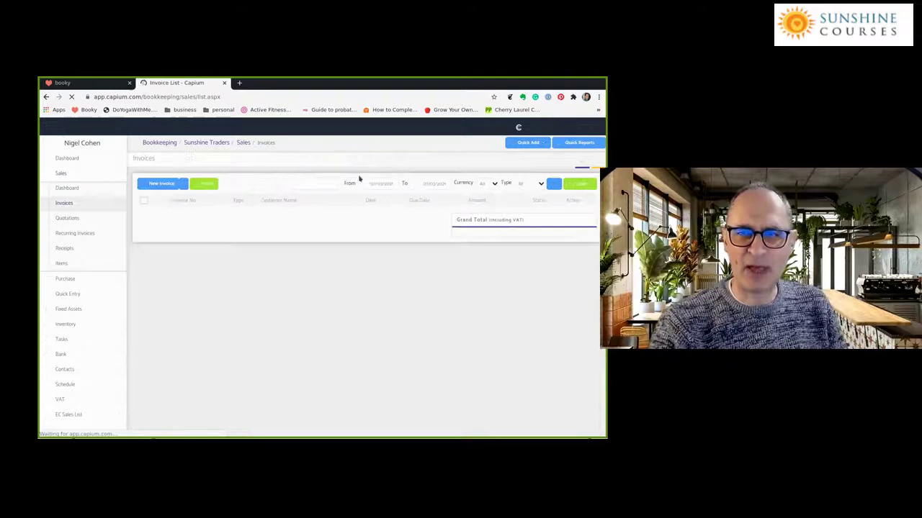
# Step: Refresh the invoice list from 01/02/2021 so INV-1, CRN-3 and INV-2 appear
pyautogui.click(367, 184)
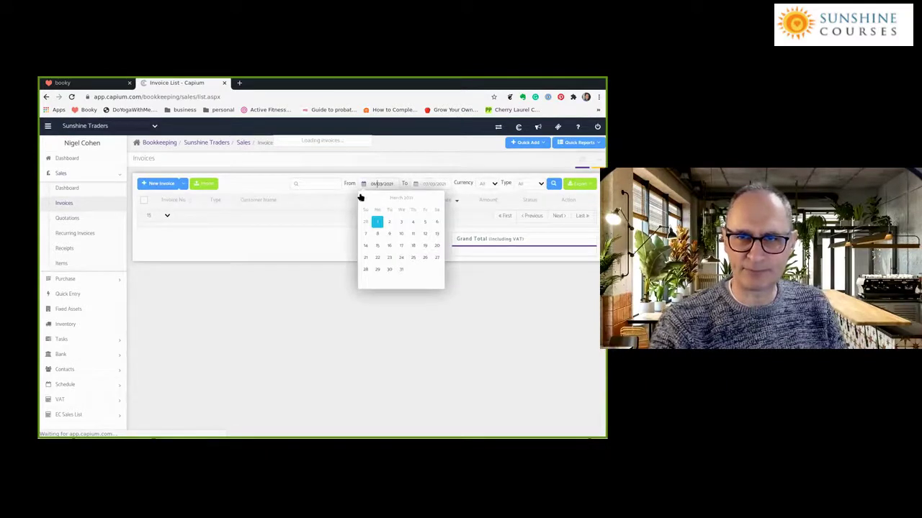
pyautogui.click(552, 184)
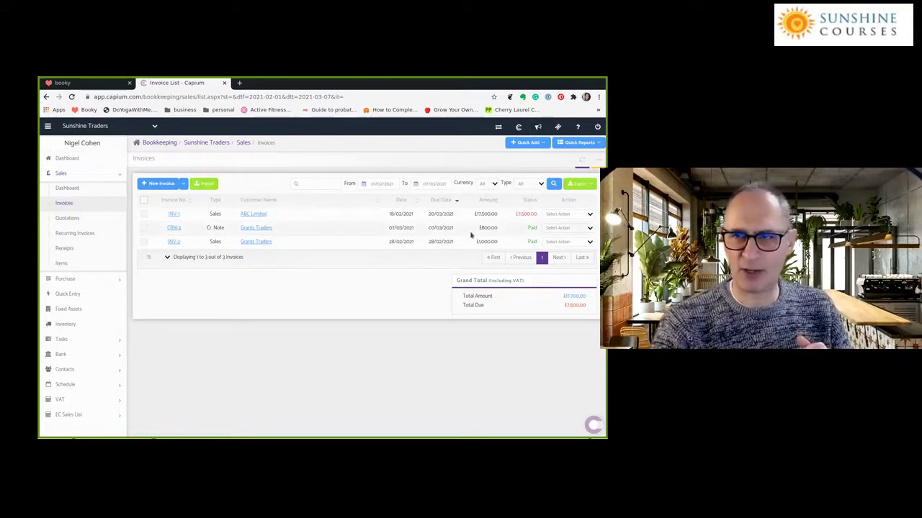
pyautogui.click(184, 184)
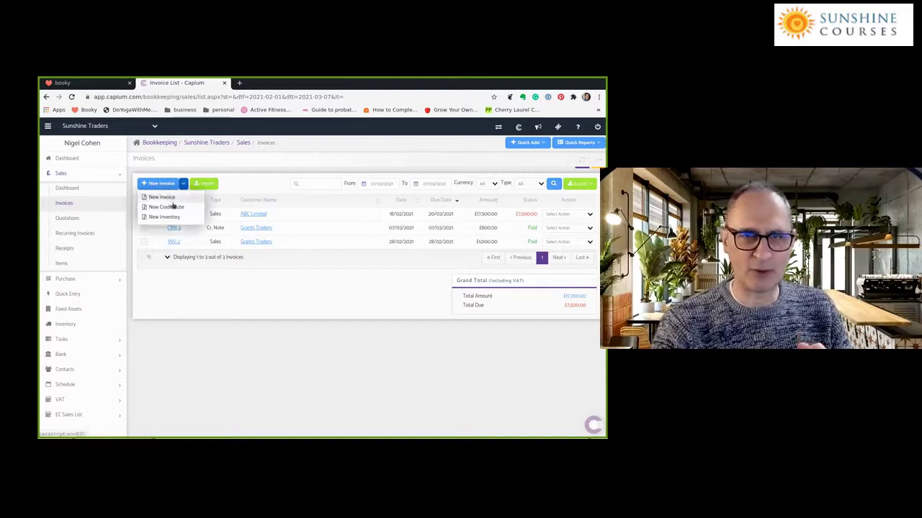
# Step: Start a new credit note for customer ABC Limited
pyautogui.click(173, 206)
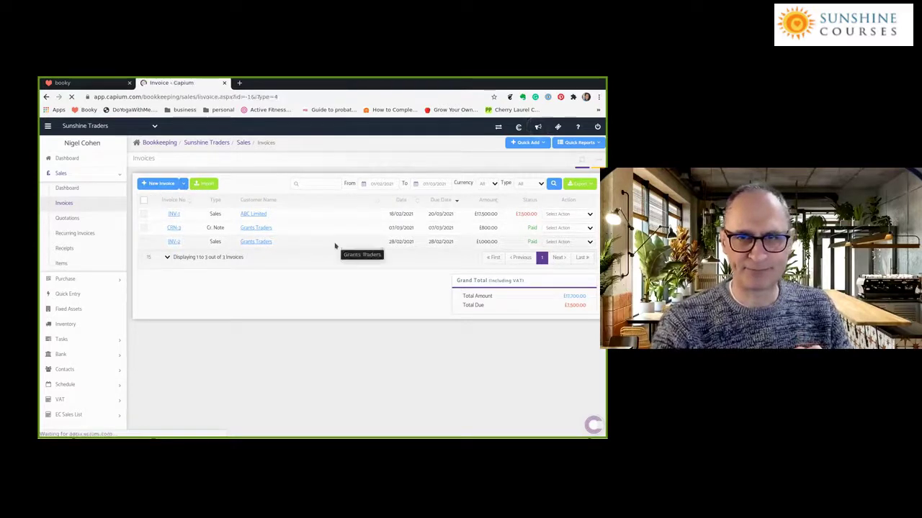
pyautogui.click(259, 217)
pyautogui.press('Return')
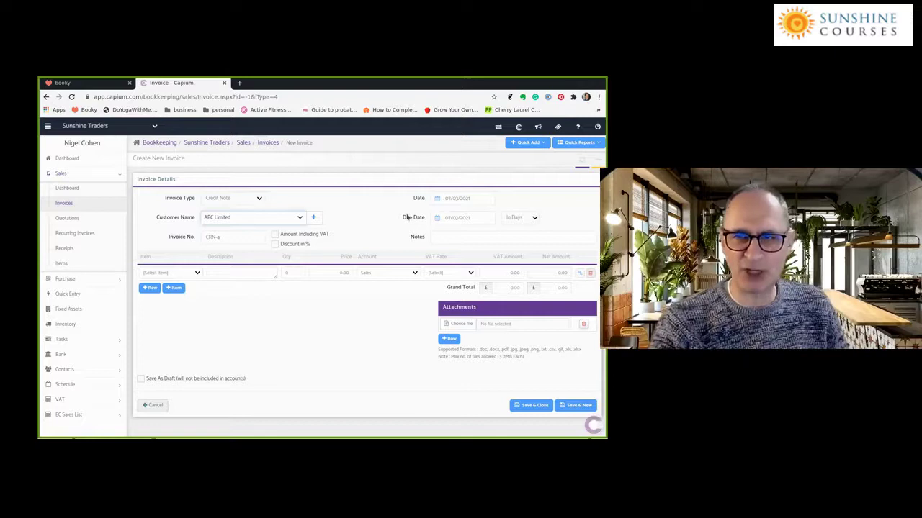
# Step: Add a Tractors - 400V line coded to Bank Interest, then leave the note unsaved
pyautogui.click(195, 274)
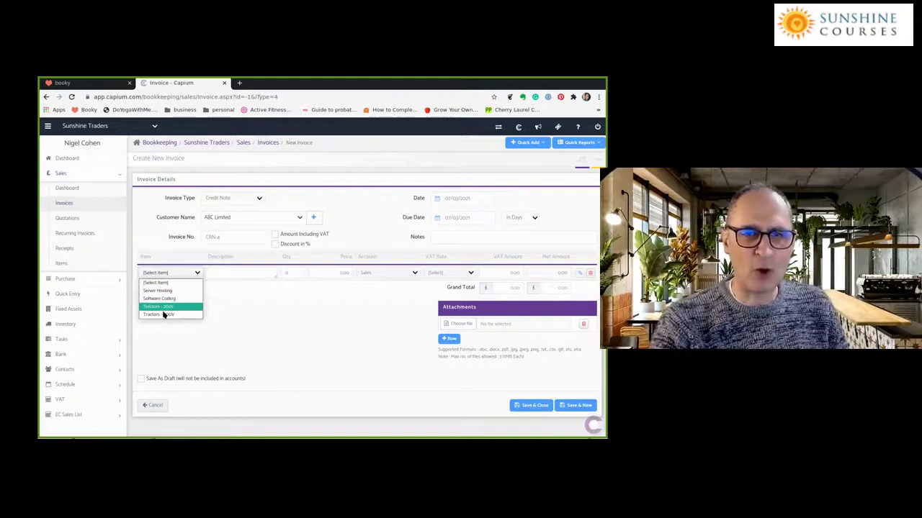
pyautogui.click(165, 315)
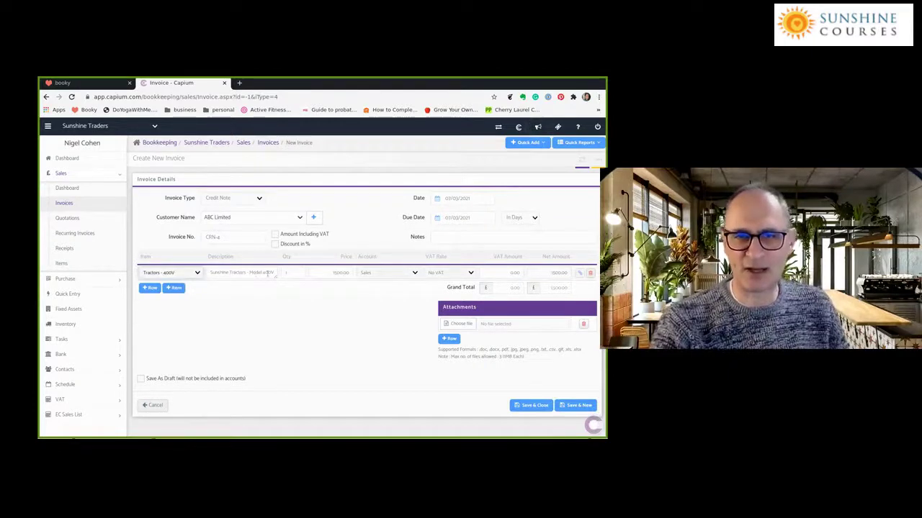
pyautogui.click(390, 274)
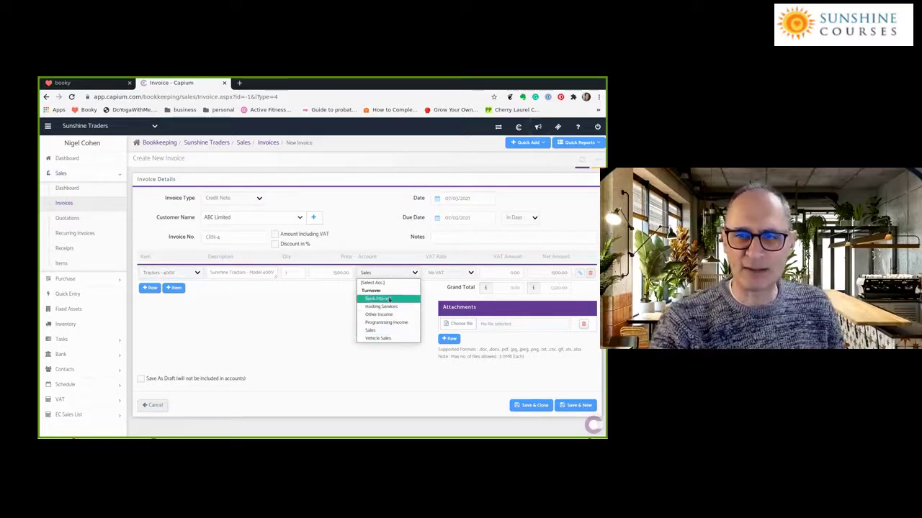
pyautogui.click(378, 282)
pyautogui.click(379, 275)
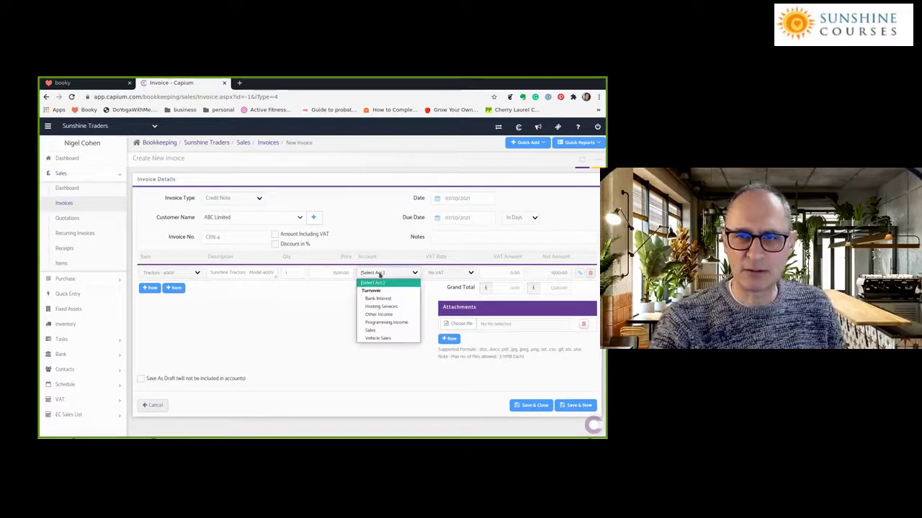
pyautogui.press('Down')
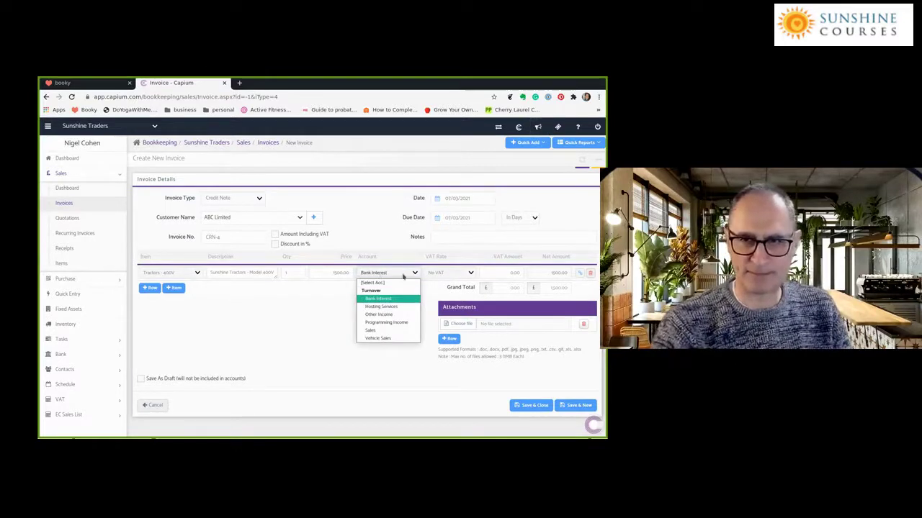
pyautogui.click(386, 377)
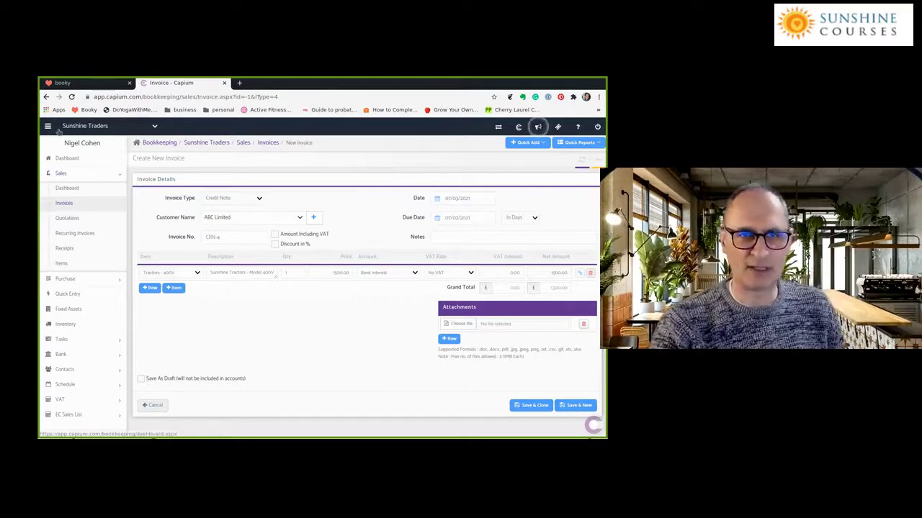
pyautogui.click(46, 97)
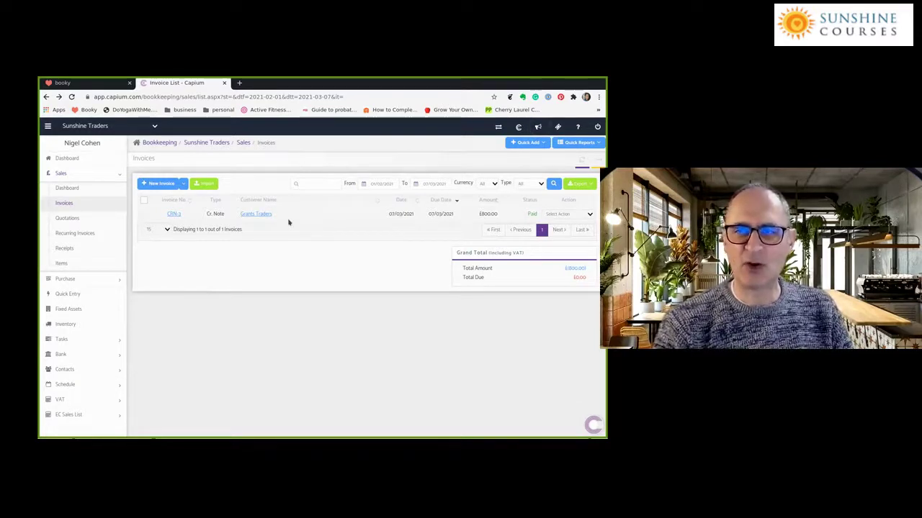
# Step: Bring up the Profit and Loss report from Quick Reports
pyautogui.click(578, 141)
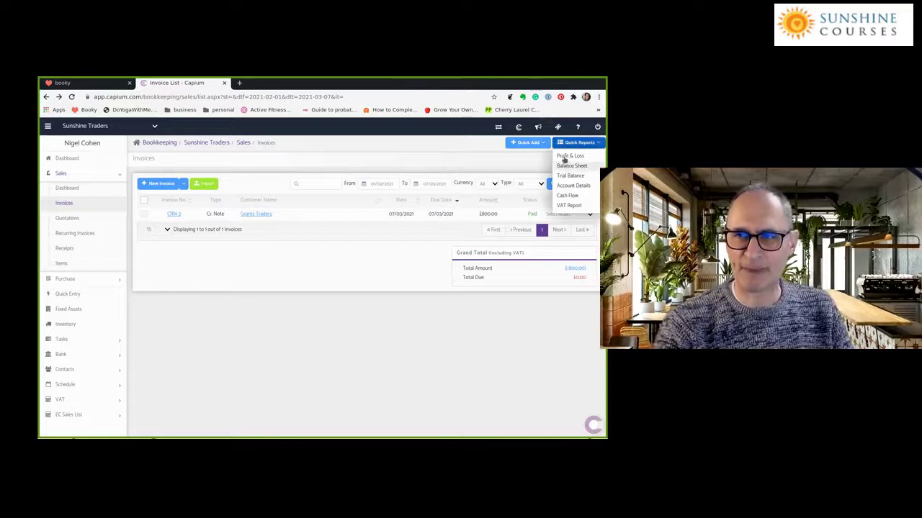
pyautogui.click(564, 156)
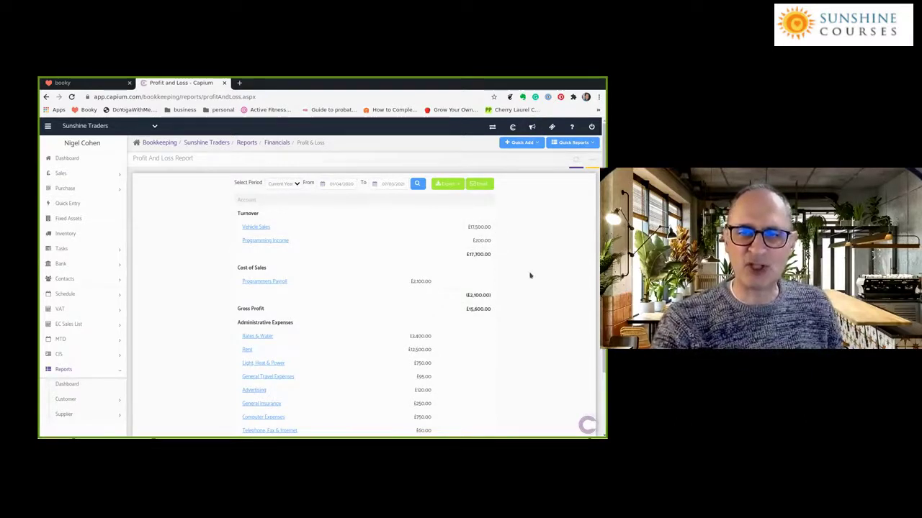
pyautogui.scroll(-1, 497, 309)
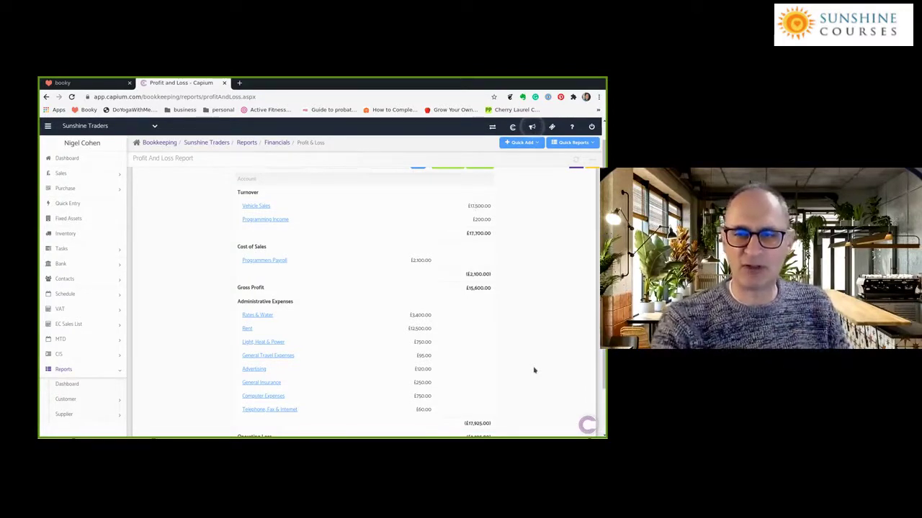
pyautogui.scroll(1, 538, 369)
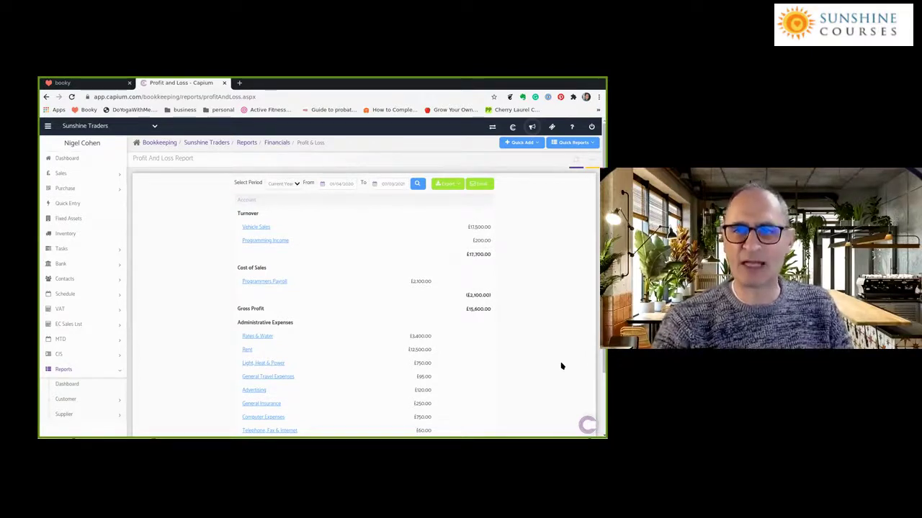
# Step: Start a blank new sales invoice (INV-4) from Sales > Invoices and show the Quick Add options
pyautogui.click(61, 174)
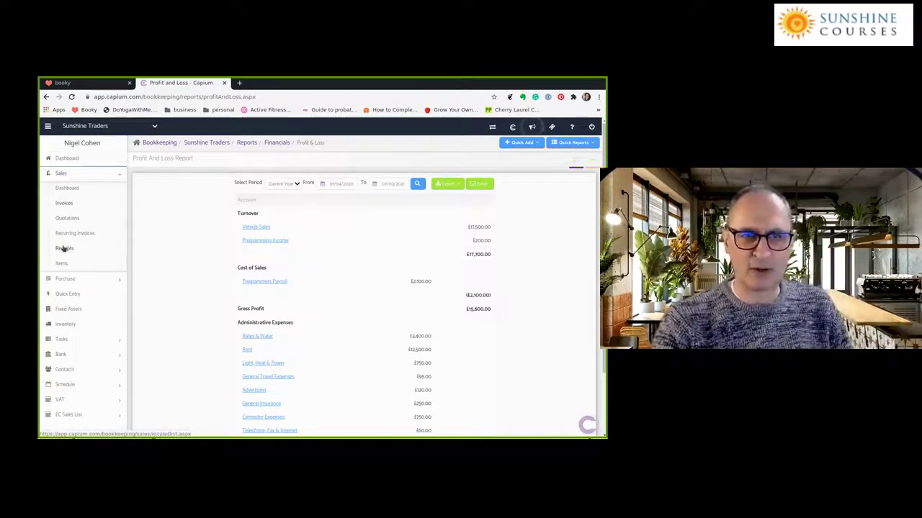
pyautogui.click(63, 204)
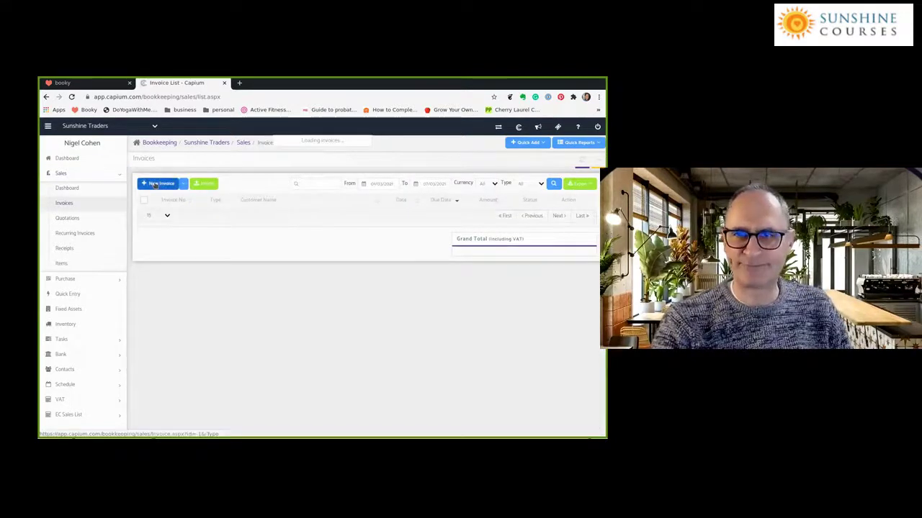
pyautogui.click(157, 185)
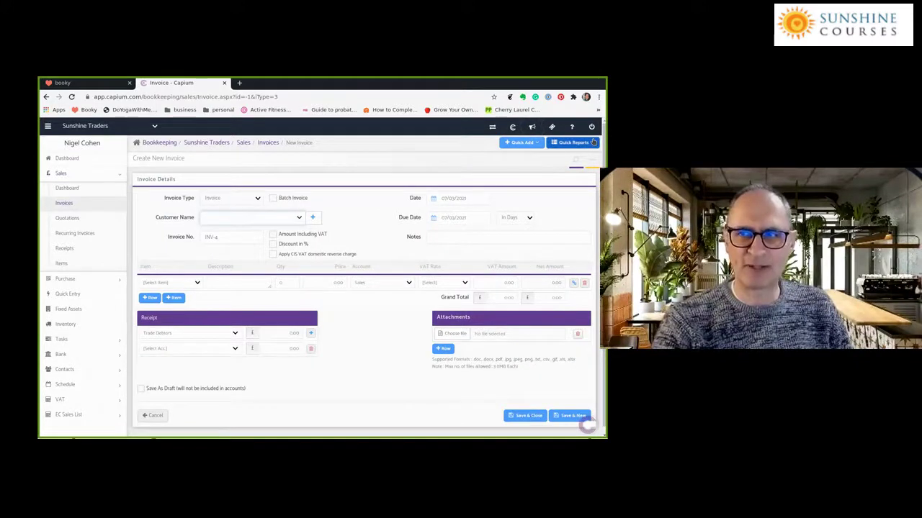
pyautogui.click(521, 143)
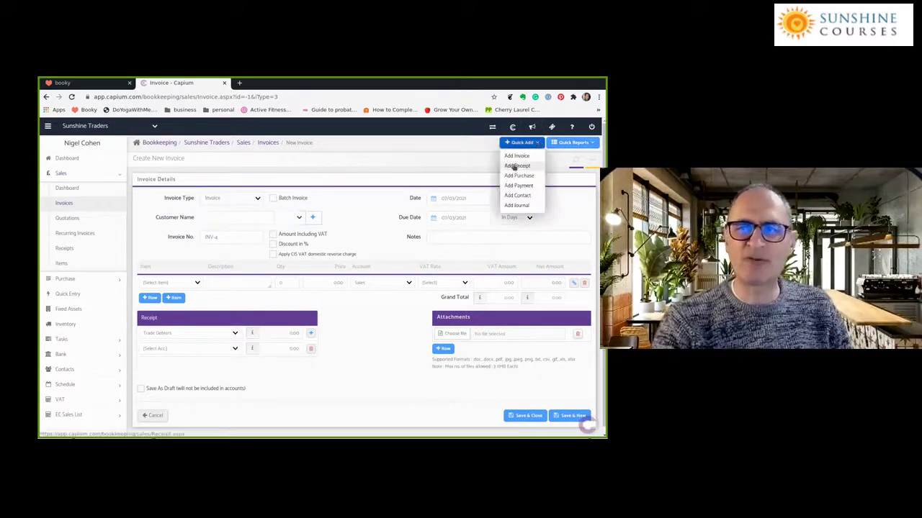
# Step: Begin a new advance receipt from Grants Traders for an amount of 5000
pyautogui.click(516, 167)
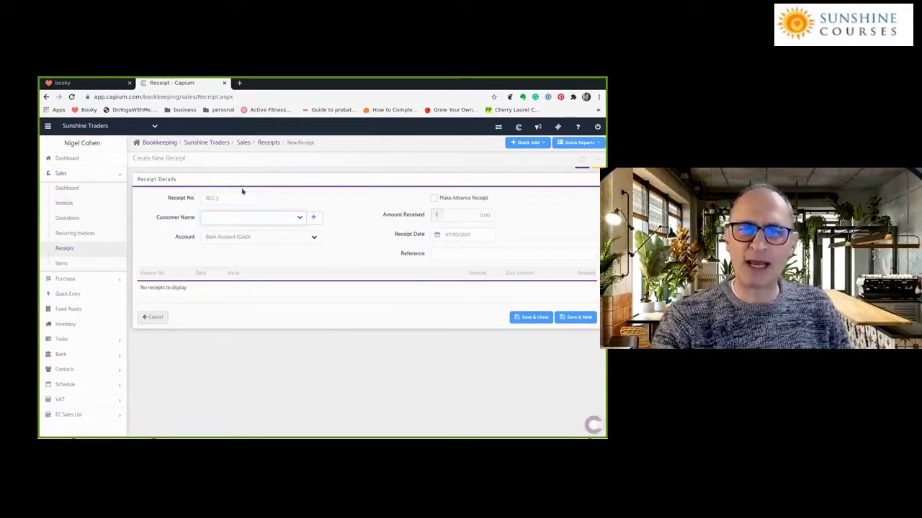
pyautogui.click(434, 198)
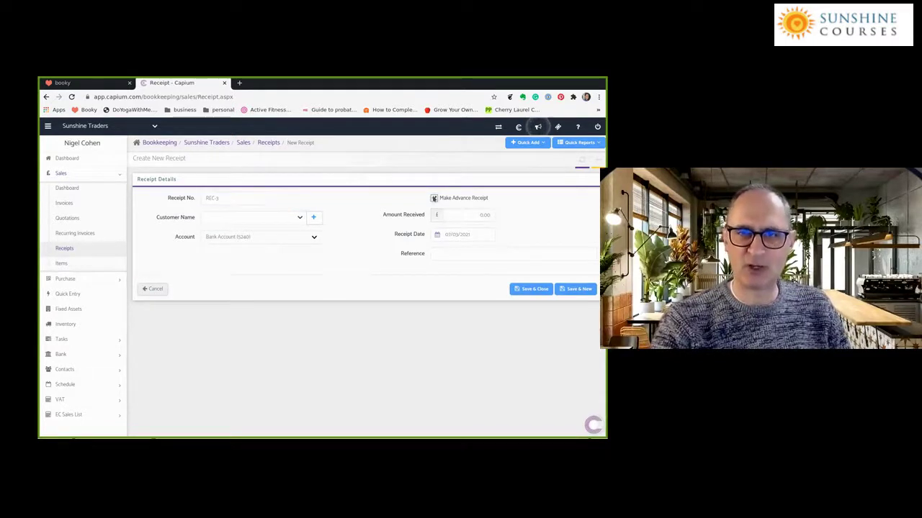
pyautogui.click(295, 220)
pyautogui.click(209, 257)
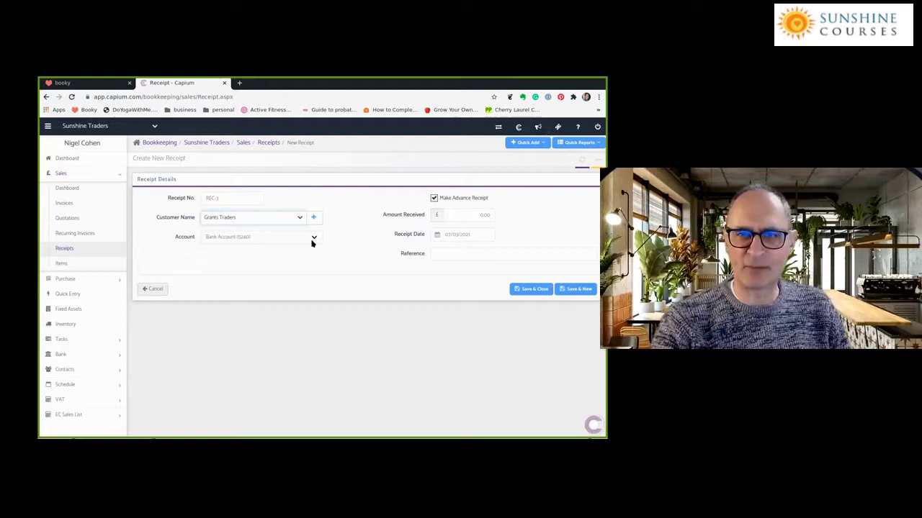
pyautogui.click(475, 216)
pyautogui.write('50')
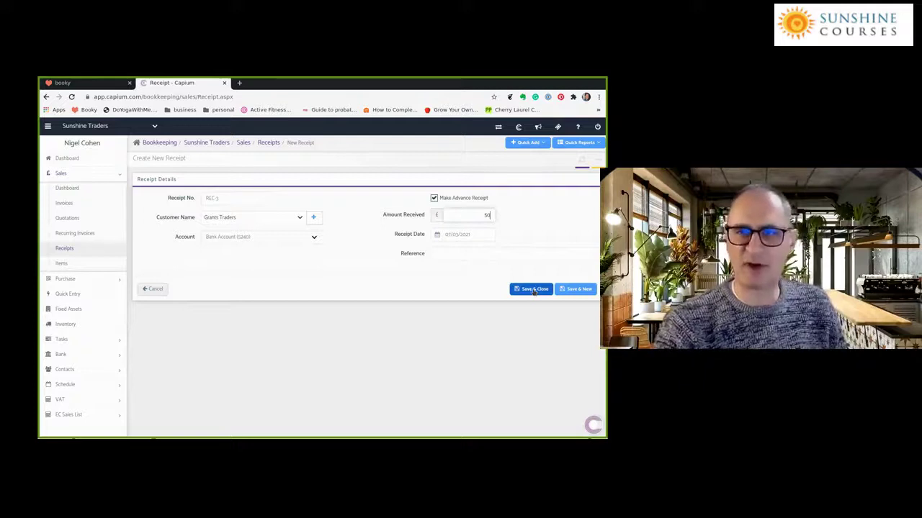
pyautogui.write('00')
pyautogui.press('Tab')
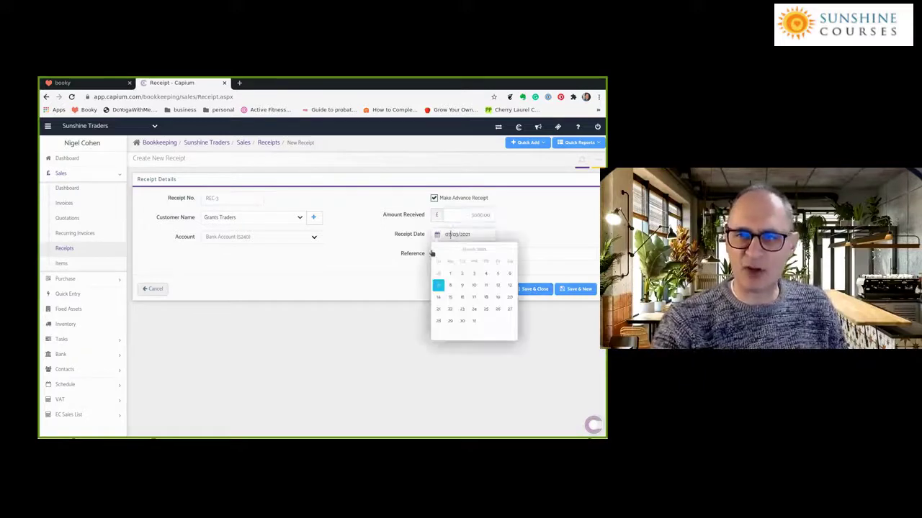
# Step: Date the receipt 24/02/2021 with a March purchases reference, keep Bank Account (5240), and save
pyautogui.click(436, 250)
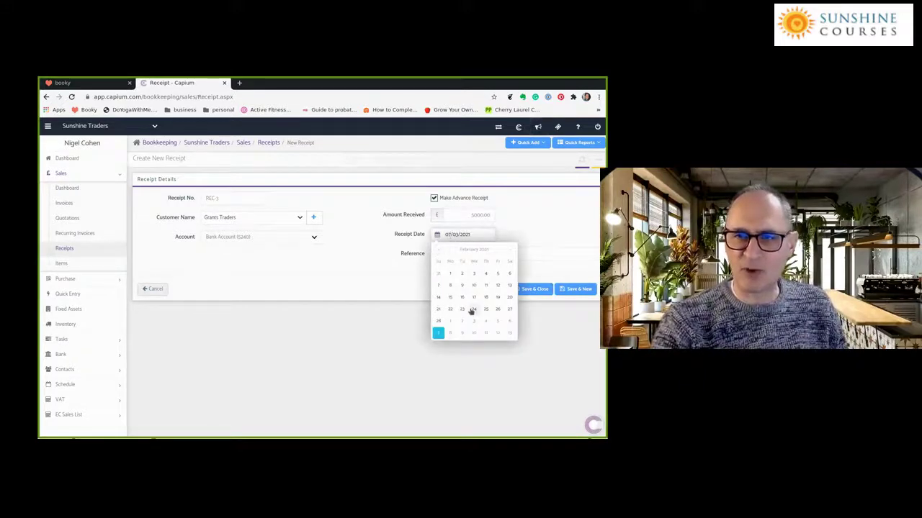
pyautogui.click(473, 309)
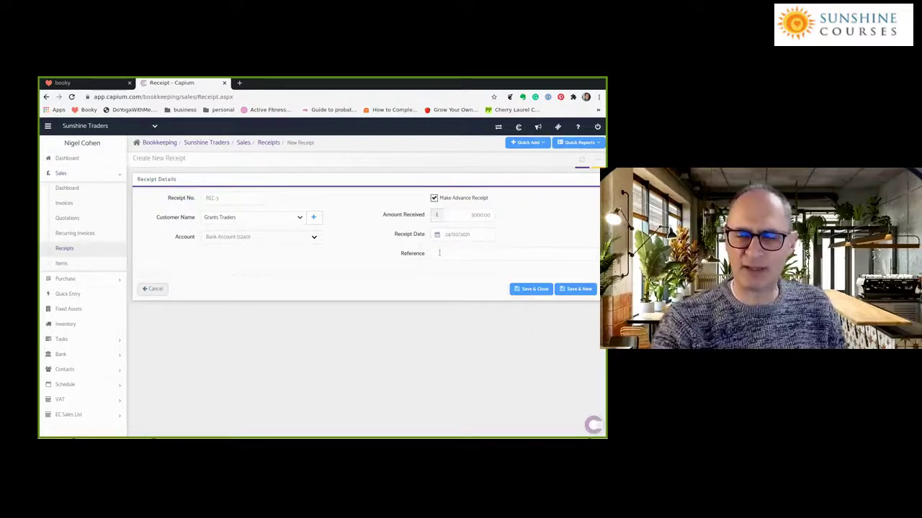
pyautogui.click(438, 253)
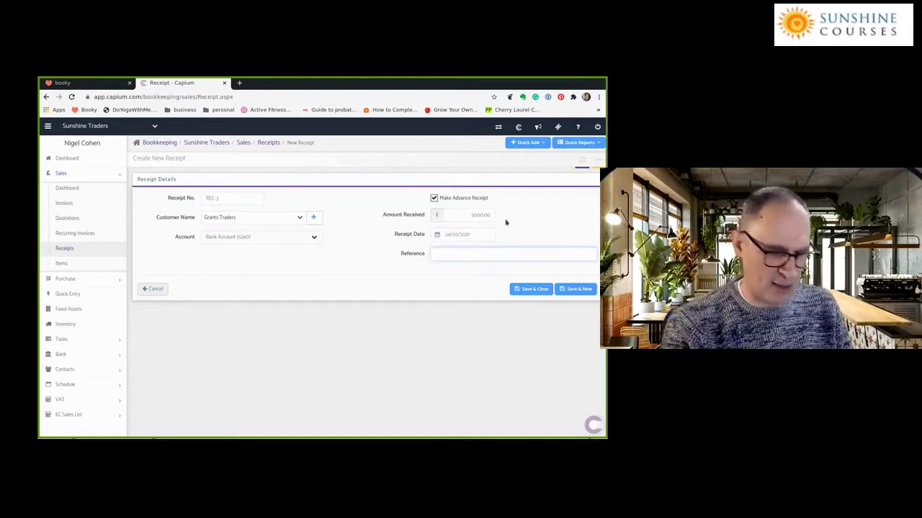
pyautogui.write('Referen')
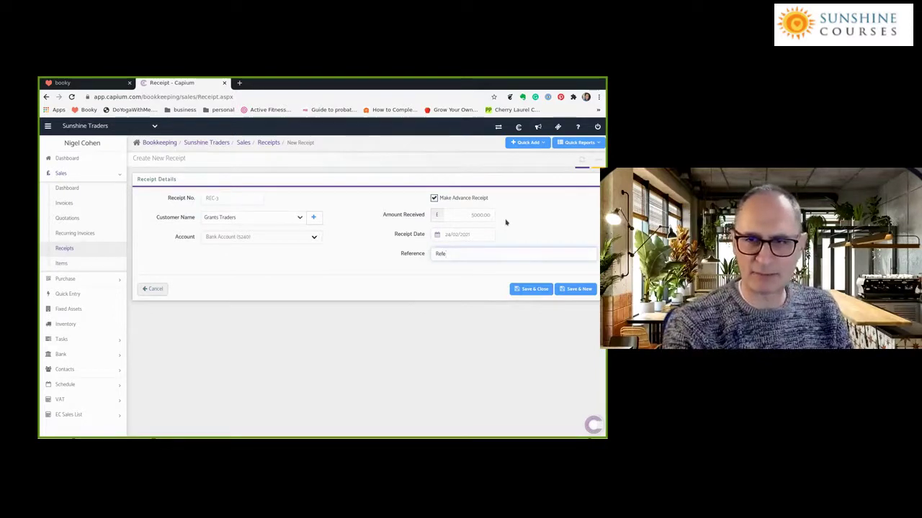
pyautogui.write('March purchases requested')
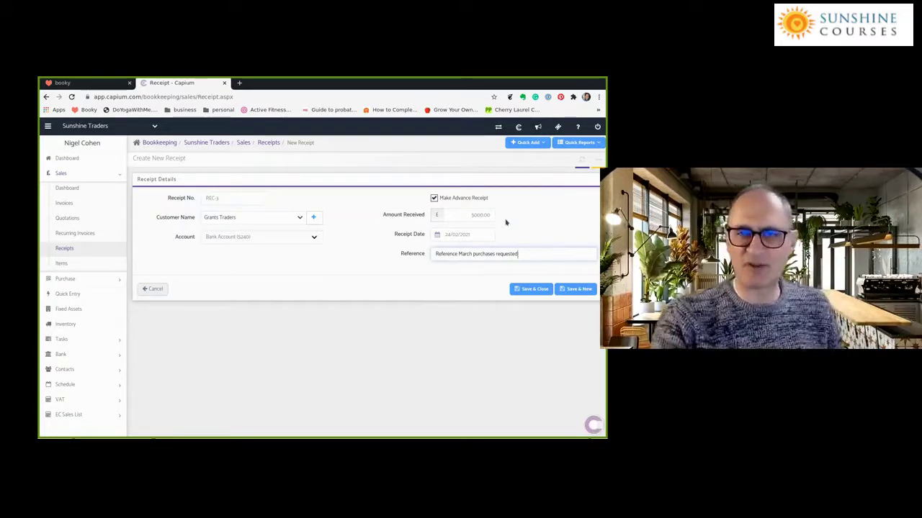
pyautogui.click(314, 238)
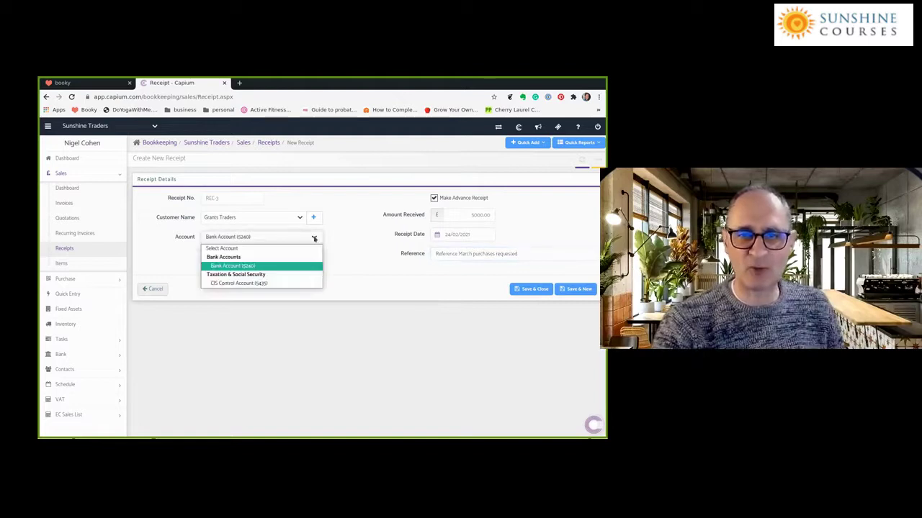
pyautogui.click(315, 238)
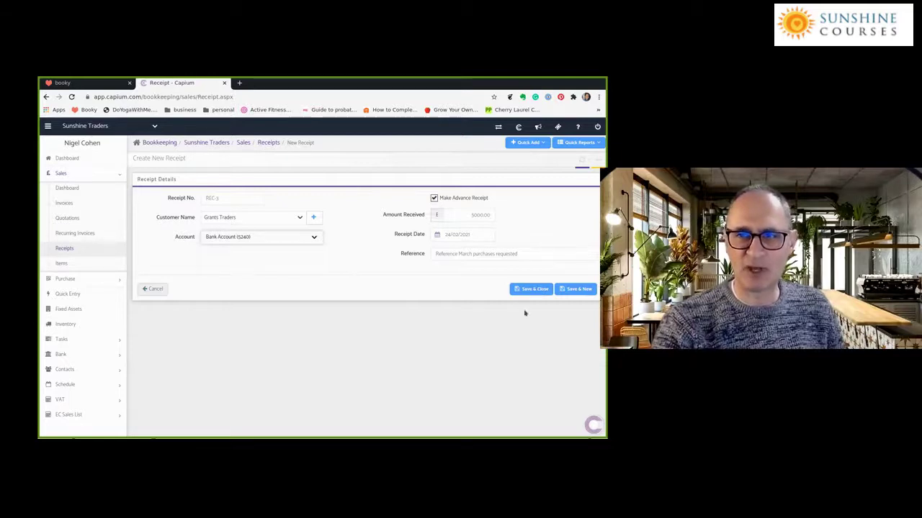
pyautogui.click(533, 288)
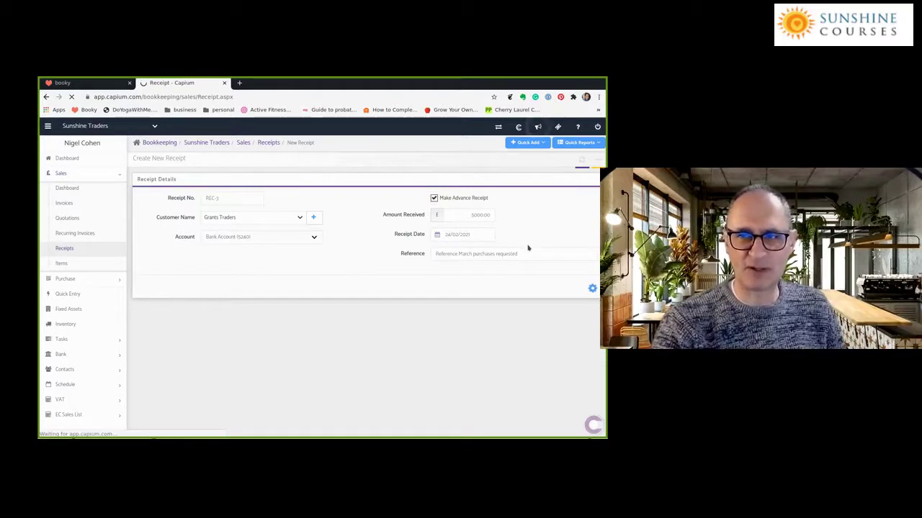
# Step: Open the Balance Sheet from Quick Reports to see Advance Received of £5,000.00
pyautogui.click(594, 142)
pyautogui.click(571, 166)
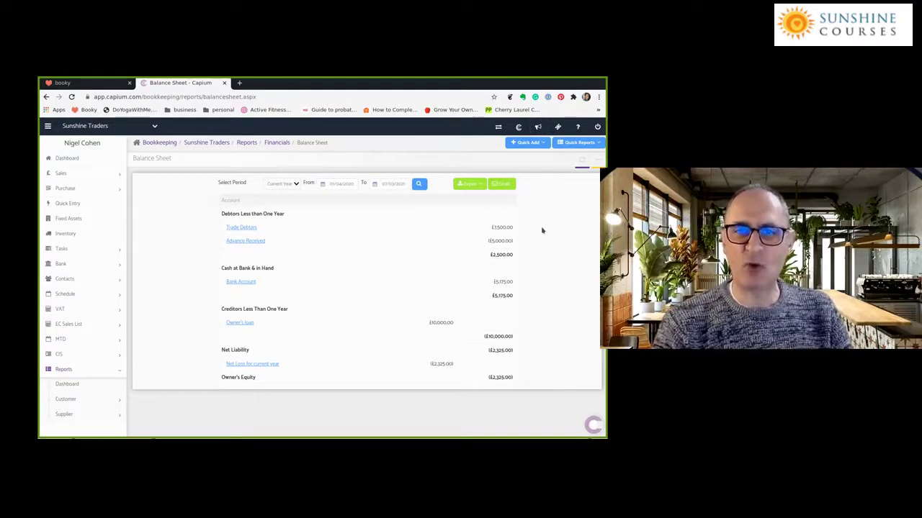
pyautogui.moveTo(492, 228); pyautogui.dragTo(506, 228)
pyautogui.click(513, 228)
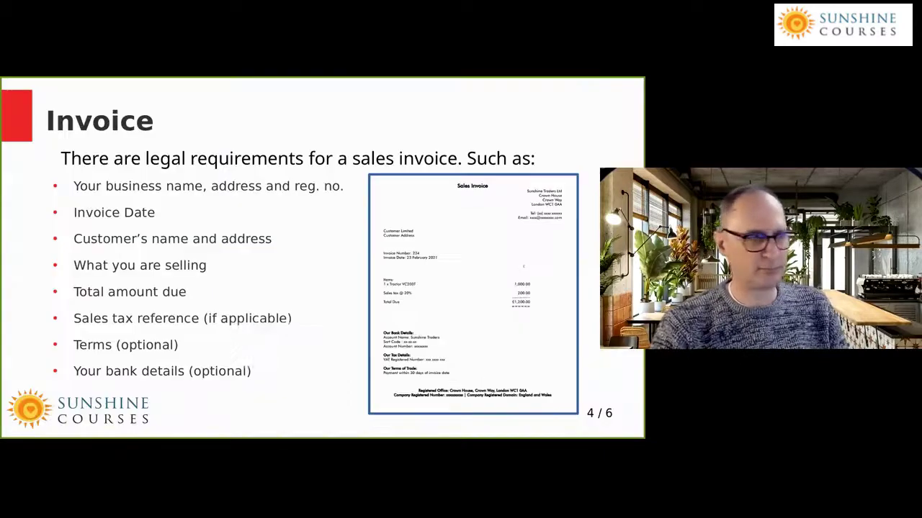
# Step: Switch to the presentation and scroll back to the slide on sales invoice legal requirements
pyautogui.press('super+Tab')
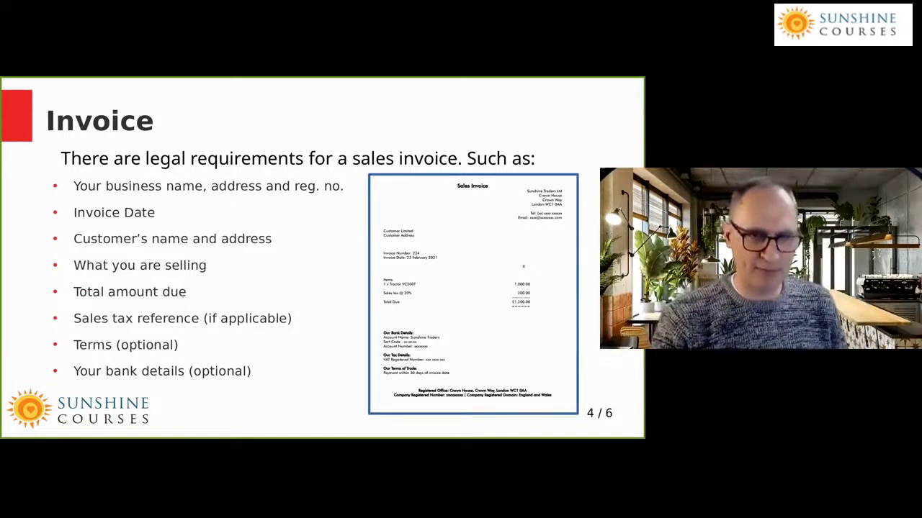
pyautogui.scroll(3, 309, 267)
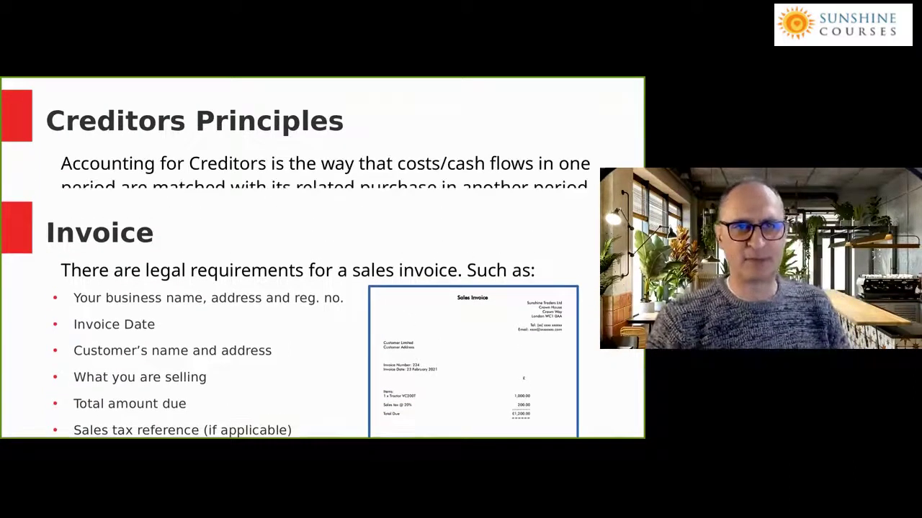